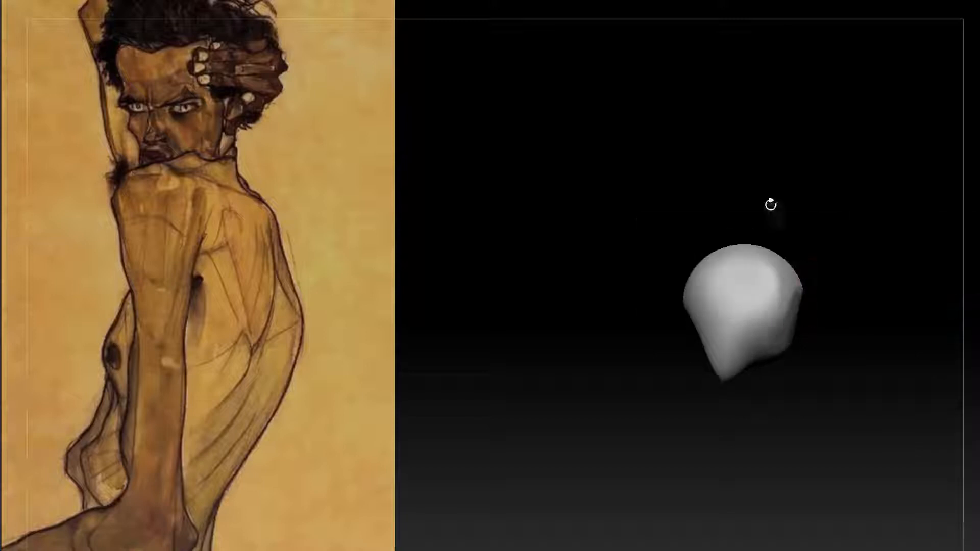
Shape the sphere into an egg-like ribcage with a flattened top and a tapered base
{"action": "mouse_move", "coordinate": [770, 204]}
{"action": "left_mouse_down"}
{"action": "mouse_move", "coordinate": [873, 300]}
{"action": "mouse_move", "coordinate": [739, 269]}
{"action": "mouse_move", "coordinate": [760, 259]}
{"action": "mouse_move", "coordinate": [737, 281]}
{"action": "left_mouse_up"}
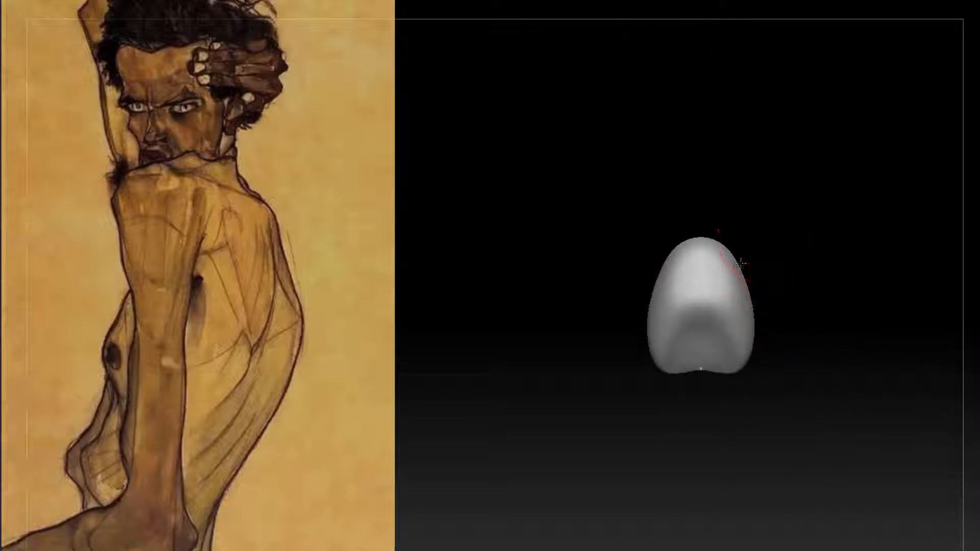
{"action": "left_click_drag", "start_coordinate": [713, 57], "coordinate": [735, 251]}
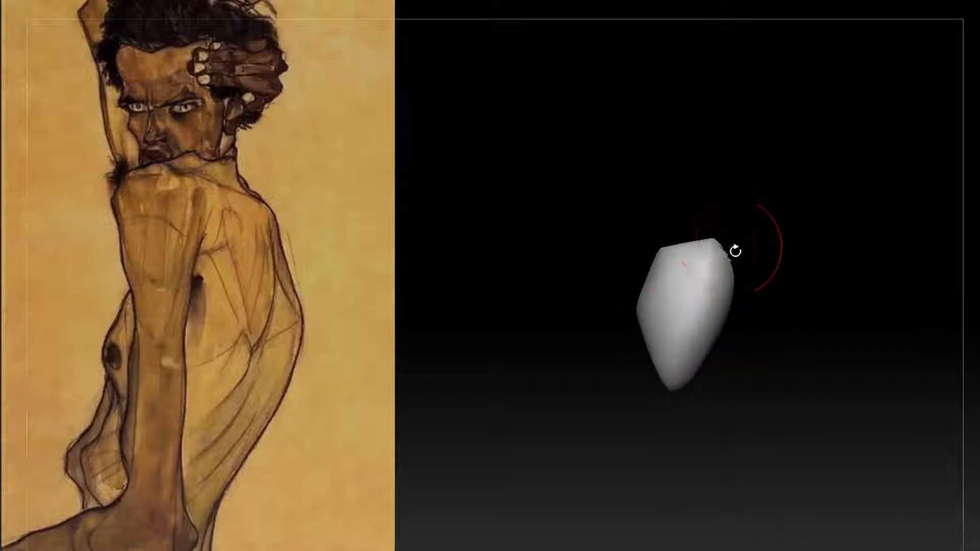
{"action": "mouse_move", "coordinate": [713, 350]}
{"action": "left_mouse_down"}
{"action": "mouse_move", "coordinate": [760, 284]}
{"action": "mouse_move", "coordinate": [828, 264]}
{"action": "mouse_move", "coordinate": [831, 285]}
{"action": "mouse_move", "coordinate": [917, 253]}
{"action": "left_mouse_up"}
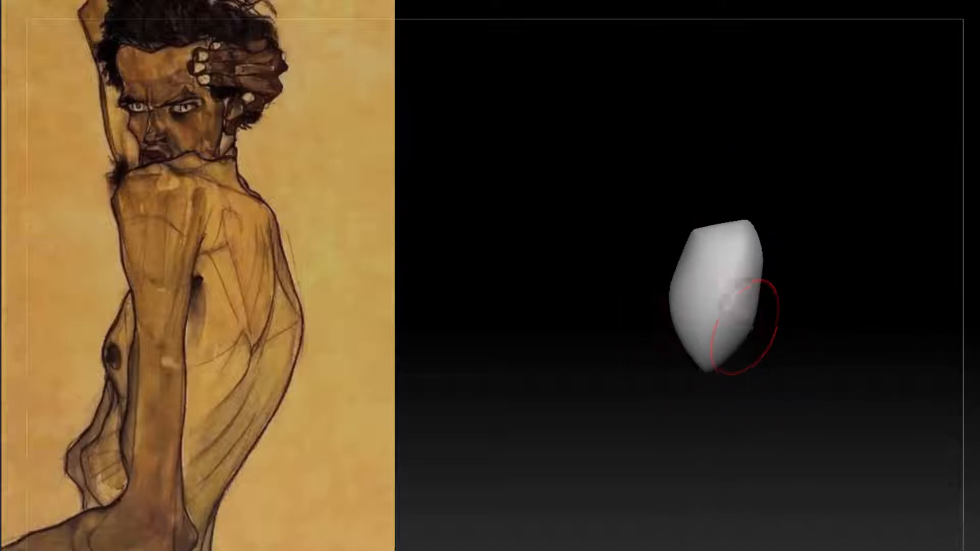
{"action": "left_click_drag", "start_coordinate": [749, 232], "coordinate": [824, 255], "text": "shift"}
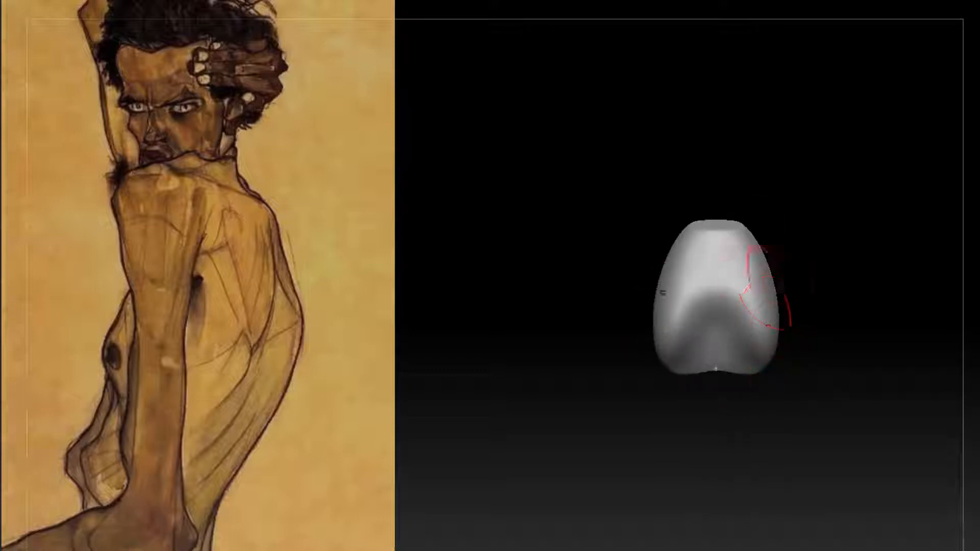
Sculpt a deeper rib arch into the lower front of the ribcage and define its two lower lobes
{"action": "key", "text": "d"}
{"action": "left_click", "coordinate": [499, 138]}
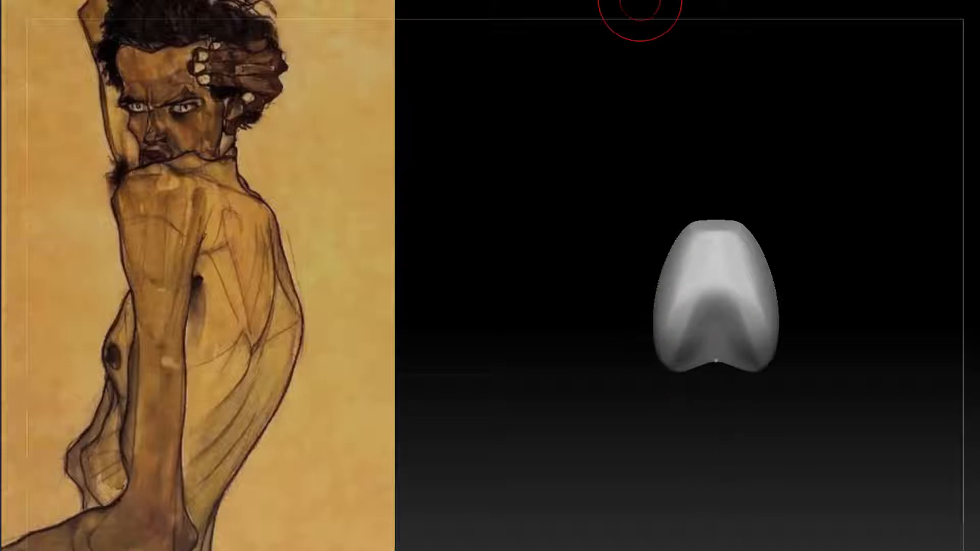
{"action": "mouse_move", "coordinate": [778, 380]}
{"action": "left_mouse_down"}
{"action": "mouse_move", "coordinate": [814, 278]}
{"action": "mouse_move", "coordinate": [763, 306]}
{"action": "mouse_move", "coordinate": [816, 240]}
{"action": "mouse_move", "coordinate": [849, 272]}
{"action": "mouse_move", "coordinate": [858, 236]}
{"action": "left_mouse_up"}
{"action": "mouse_move", "coordinate": [751, 269]}
{"action": "left_mouse_down"}
{"action": "mouse_move", "coordinate": [958, 241]}
{"action": "mouse_move", "coordinate": [968, 294]}
{"action": "left_mouse_up"}
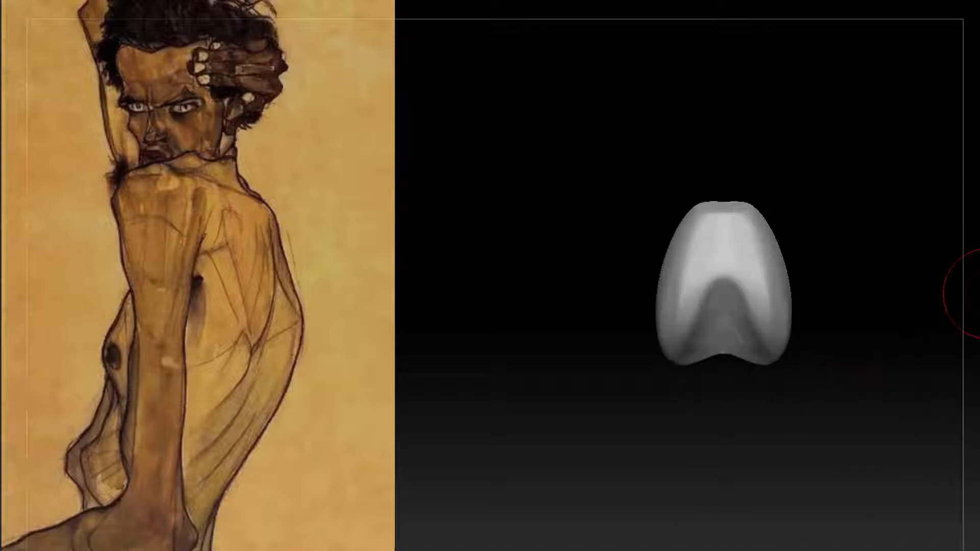
Add a cylinder as a separate pelvis piece and show it on its own
{"action": "left_click", "coordinate": [979, 466]}
{"action": "left_click", "coordinate": [686, 399]}
{"action": "right_click_drag", "start_coordinate": [702, 398], "coordinate": [824, 354], "text": "ctrl"}
{"action": "left_click_drag", "start_coordinate": [682, 5], "coordinate": [696, 26]}
{"action": "left_click_drag", "start_coordinate": [711, 330], "coordinate": [711, 313]}
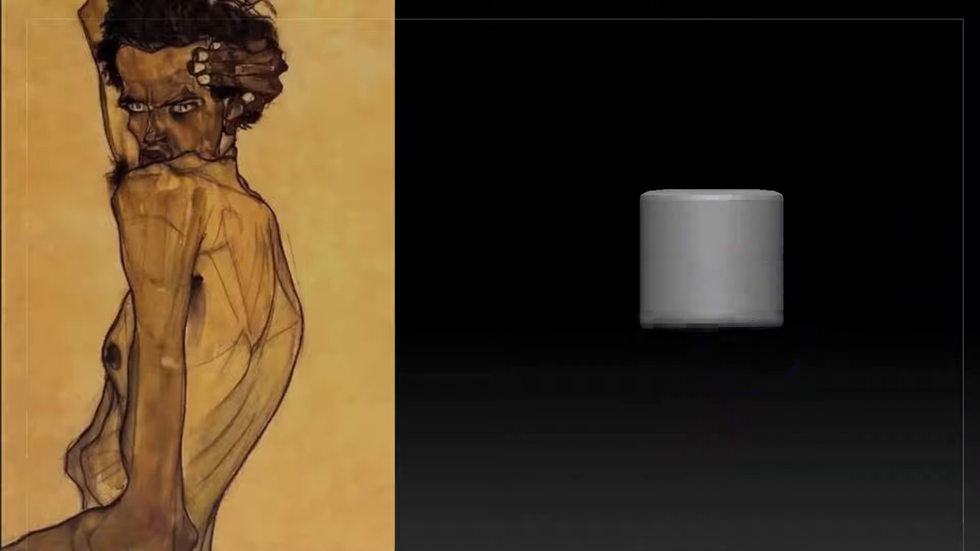
Reshape the cylinder into a slanted pelvis block by pulling its sides and pushing its back out toward the base
{"action": "left_click_drag", "start_coordinate": [827, 255], "coordinate": [898, 255]}
{"action": "left_click_drag", "start_coordinate": [867, 316], "coordinate": [842, 294]}
{"action": "left_click_drag", "start_coordinate": [746, 300], "coordinate": [763, 286]}
{"action": "left_click_drag", "start_coordinate": [939, 257], "coordinate": [880, 258]}
{"action": "mouse_move", "coordinate": [773, 211]}
{"action": "left_mouse_down"}
{"action": "mouse_move", "coordinate": [765, 208]}
{"action": "mouse_move", "coordinate": [786, 210]}
{"action": "left_mouse_up"}
{"action": "left_click_drag", "start_coordinate": [864, 208], "coordinate": [939, 266], "text": "ctrl"}
{"action": "left_click_drag", "start_coordinate": [868, 131], "coordinate": [868, 209]}
{"action": "mouse_move", "coordinate": [765, 202]}
{"action": "left_mouse_down"}
{"action": "mouse_move", "coordinate": [729, 196]}
{"action": "mouse_move", "coordinate": [750, 173]}
{"action": "left_mouse_up"}
{"action": "mouse_move", "coordinate": [844, 223]}
{"action": "left_mouse_down"}
{"action": "mouse_move", "coordinate": [827, 232]}
{"action": "mouse_move", "coordinate": [851, 227]}
{"action": "left_mouse_up"}
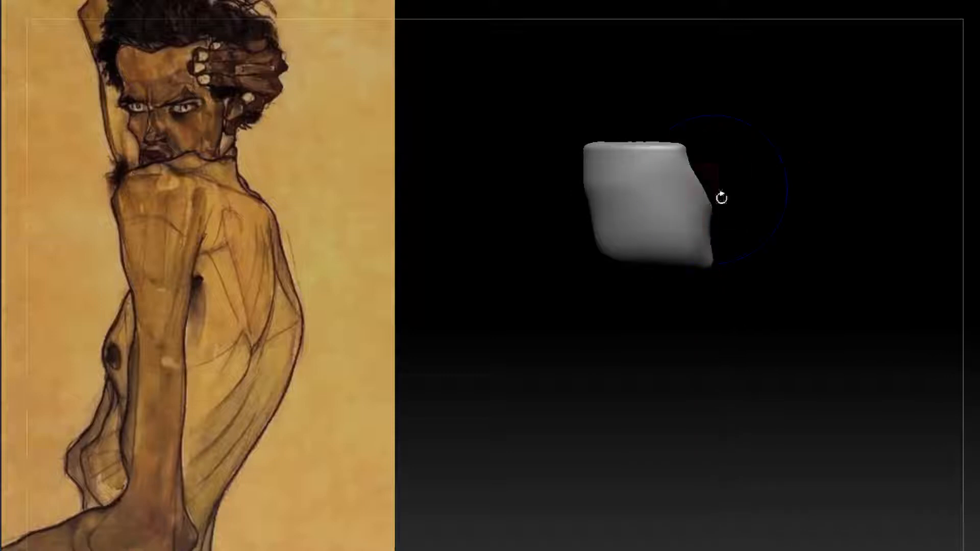
Round and narrow the pelvis block's lower half and reshape its upper rim
{"action": "left_click_drag", "start_coordinate": [589, 162], "coordinate": [620, 234]}
{"action": "left_click_drag", "start_coordinate": [770, 251], "coordinate": [657, 247]}
{"action": "left_click_drag", "start_coordinate": [740, 245], "coordinate": [836, 238]}
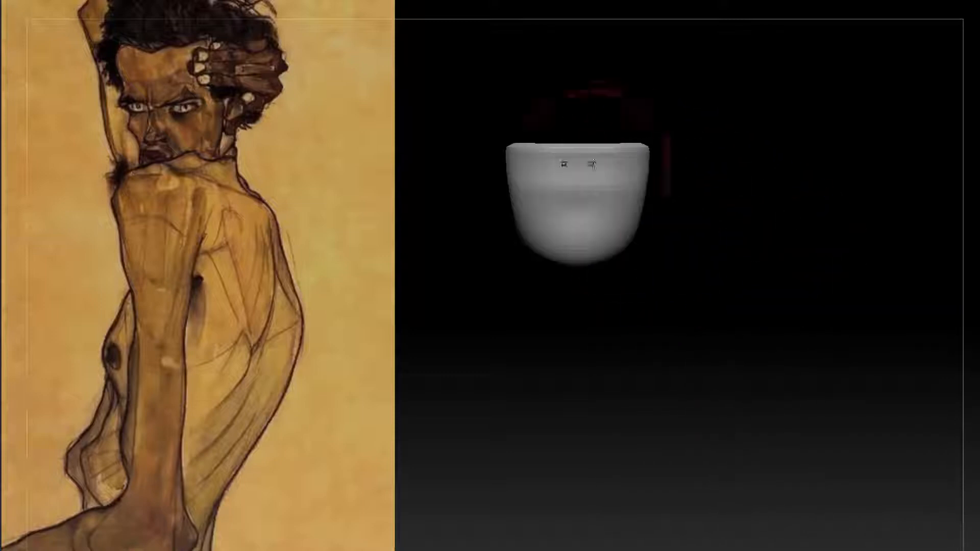
{"action": "left_click_drag", "start_coordinate": [590, 162], "coordinate": [579, 151]}
{"action": "left_click_drag", "start_coordinate": [664, 169], "coordinate": [691, 138]}
{"action": "left_click_drag", "start_coordinate": [565, 173], "coordinate": [562, 134]}
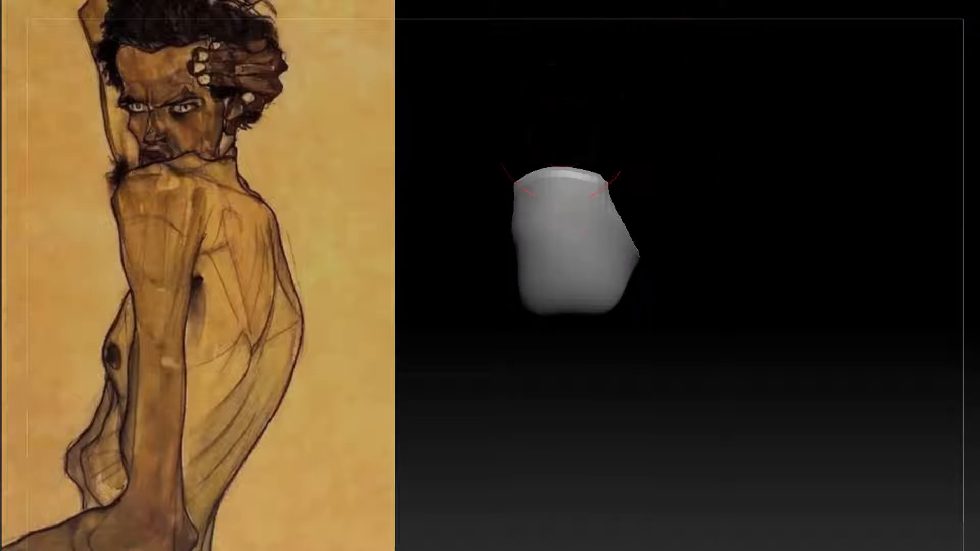
Form the pelvis's dipped front rim and lower arch, drawing out the bottom projections and the tail at the back
{"action": "left_click_drag", "start_coordinate": [660, 259], "coordinate": [709, 318]}
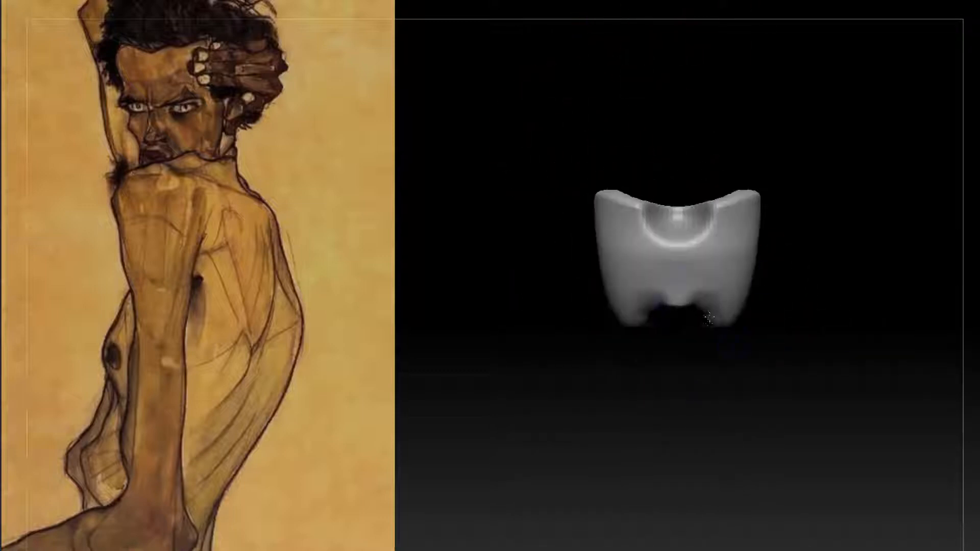
{"action": "mouse_move", "coordinate": [753, 268]}
{"action": "left_mouse_down"}
{"action": "mouse_move", "coordinate": [758, 219]}
{"action": "mouse_move", "coordinate": [837, 251]}
{"action": "left_mouse_up"}
{"action": "mouse_move", "coordinate": [686, 327]}
{"action": "left_mouse_down"}
{"action": "mouse_move", "coordinate": [710, 339]}
{"action": "mouse_move", "coordinate": [804, 304]}
{"action": "mouse_move", "coordinate": [770, 306]}
{"action": "mouse_move", "coordinate": [799, 286]}
{"action": "mouse_move", "coordinate": [770, 301]}
{"action": "mouse_move", "coordinate": [847, 291]}
{"action": "left_mouse_up"}
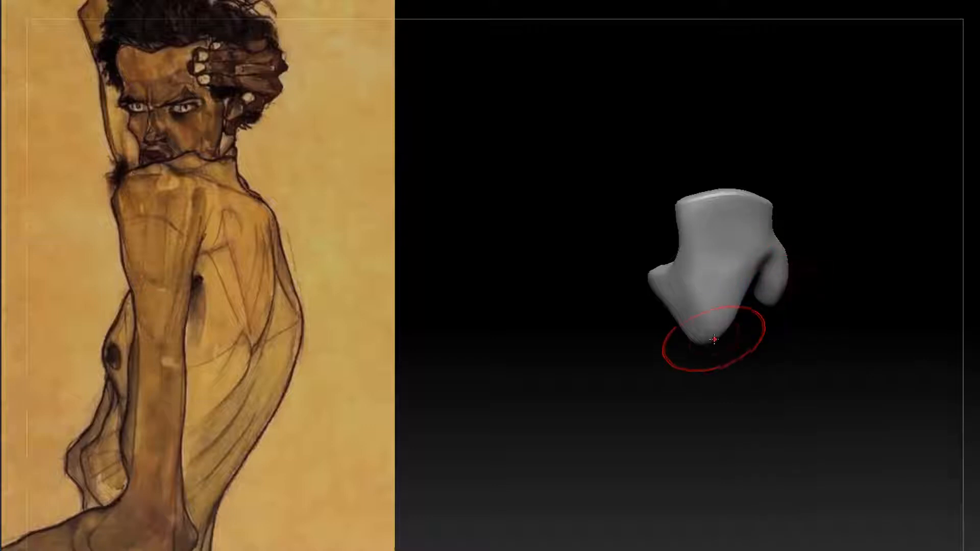
Tilt the pelvis with the transform gizmo and carve a round hip socket into each side
{"action": "key", "text": "w"}
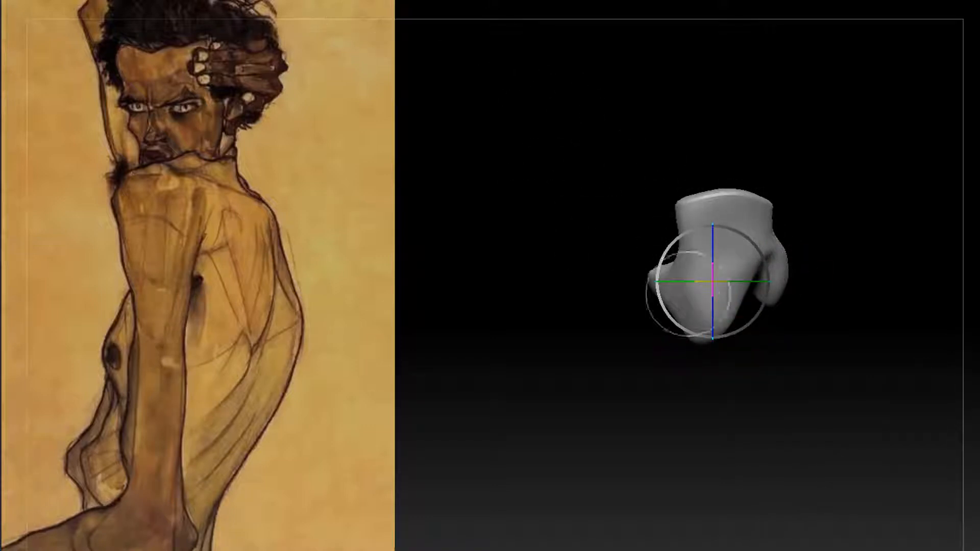
{"action": "left_click_drag", "start_coordinate": [765, 261], "coordinate": [779, 230]}
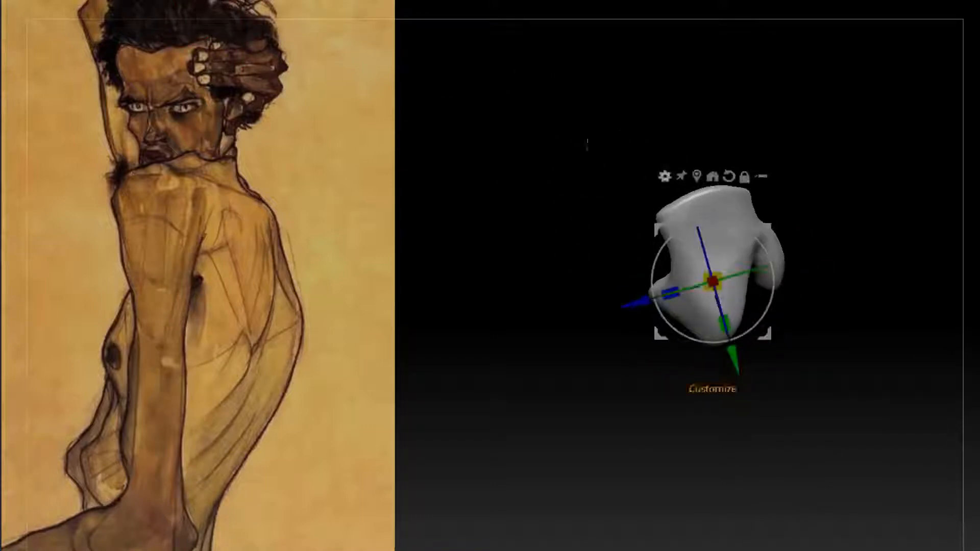
{"action": "left_click_drag", "start_coordinate": [807, 266], "coordinate": [847, 273]}
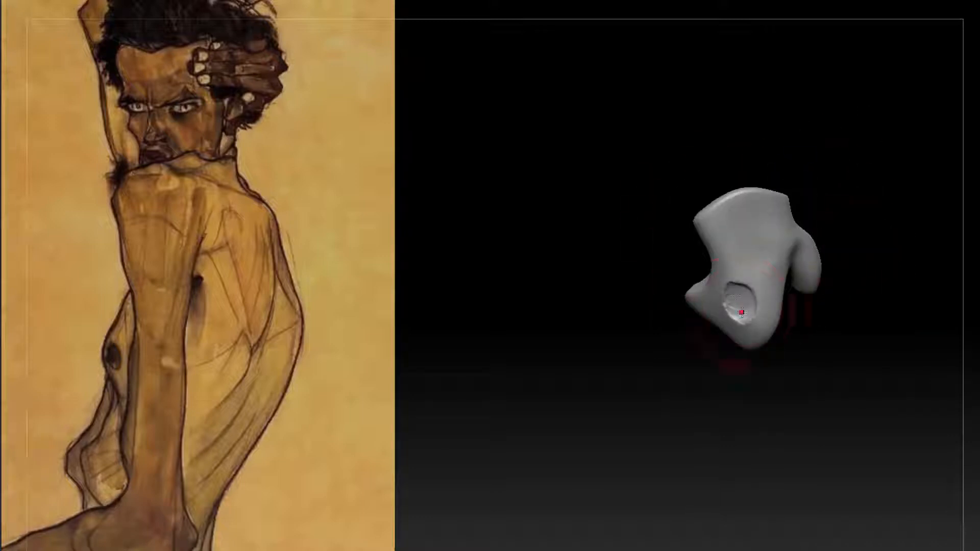
Smooth and deepen the hip sockets and hollow out the bowl between the iliac wings
{"action": "key", "text": "b"}
{"action": "key", "text": "d"}
{"action": "left_click", "coordinate": [892, 326]}
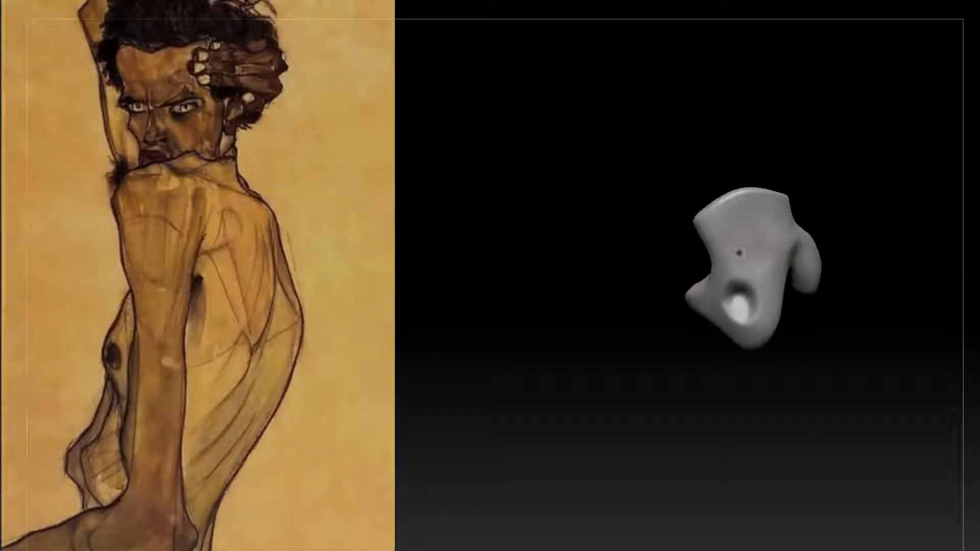
{"action": "mouse_move", "coordinate": [863, 176]}
{"action": "left_mouse_down"}
{"action": "mouse_move", "coordinate": [874, 167]}
{"action": "mouse_move", "coordinate": [742, 214]}
{"action": "mouse_move", "coordinate": [770, 280]}
{"action": "mouse_move", "coordinate": [844, 278]}
{"action": "mouse_move", "coordinate": [811, 306]}
{"action": "left_mouse_up"}
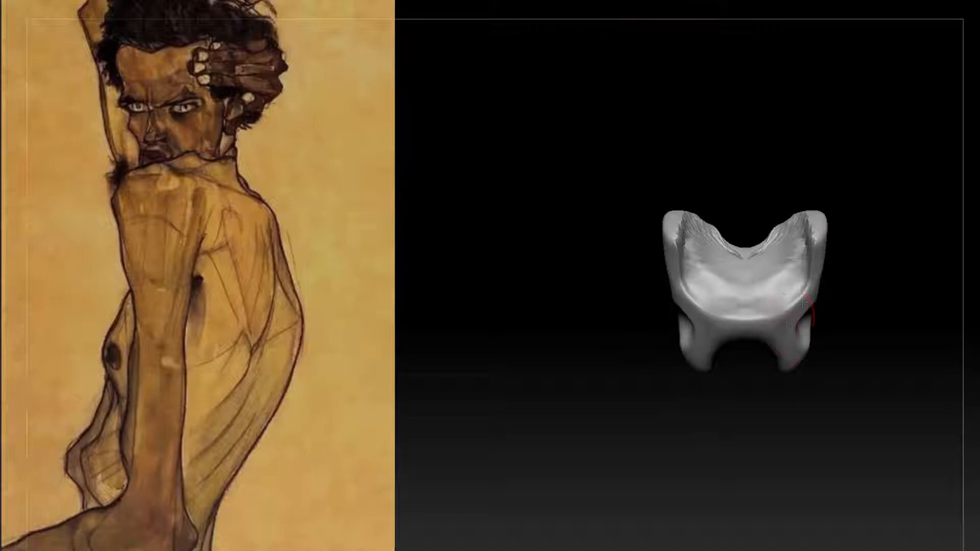
Adjust the pelvis's proportions by scaling it along the Y and Z axes with the gizmo
{"action": "key", "text": "w"}
{"action": "left_click_drag", "start_coordinate": [752, 320], "coordinate": [752, 347]}
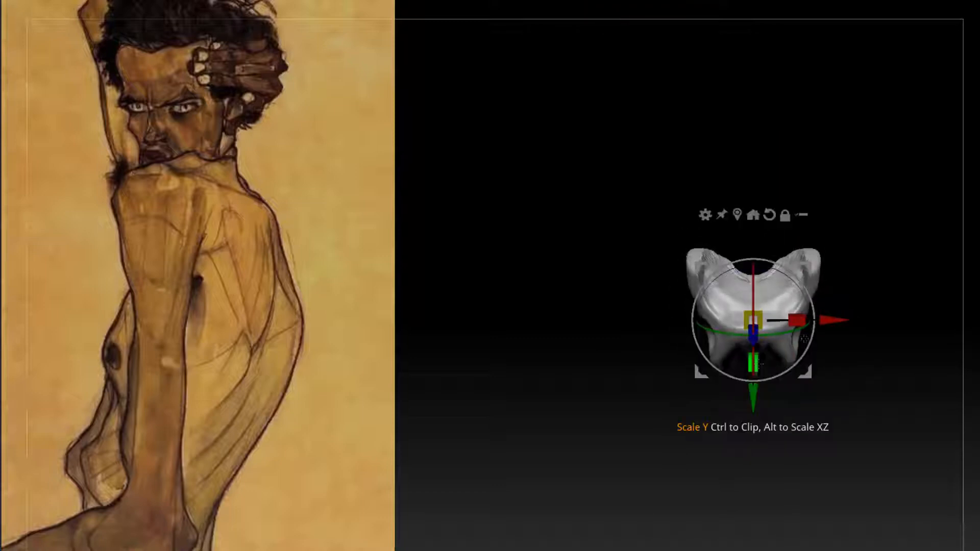
{"action": "left_click_drag", "start_coordinate": [858, 326], "coordinate": [796, 331]}
{"action": "left_click_drag", "start_coordinate": [717, 331], "coordinate": [724, 330]}
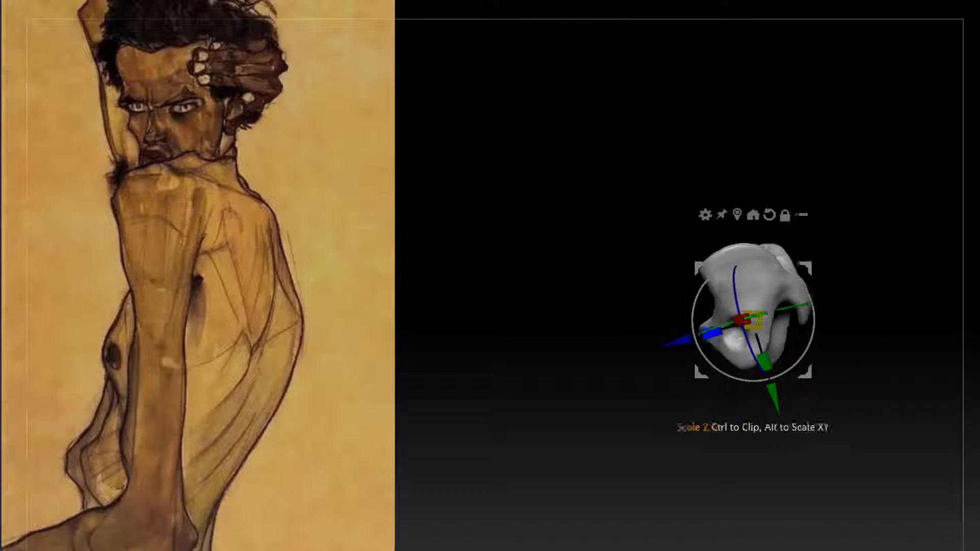
{"action": "left_click_drag", "start_coordinate": [868, 306], "coordinate": [910, 302]}
{"action": "key", "text": "q"}
Refine the pelvis's outline, bring the ribcage back into view and place the pelvis centred below it
{"action": "left_click_drag", "start_coordinate": [706, 121], "coordinate": [935, 184]}
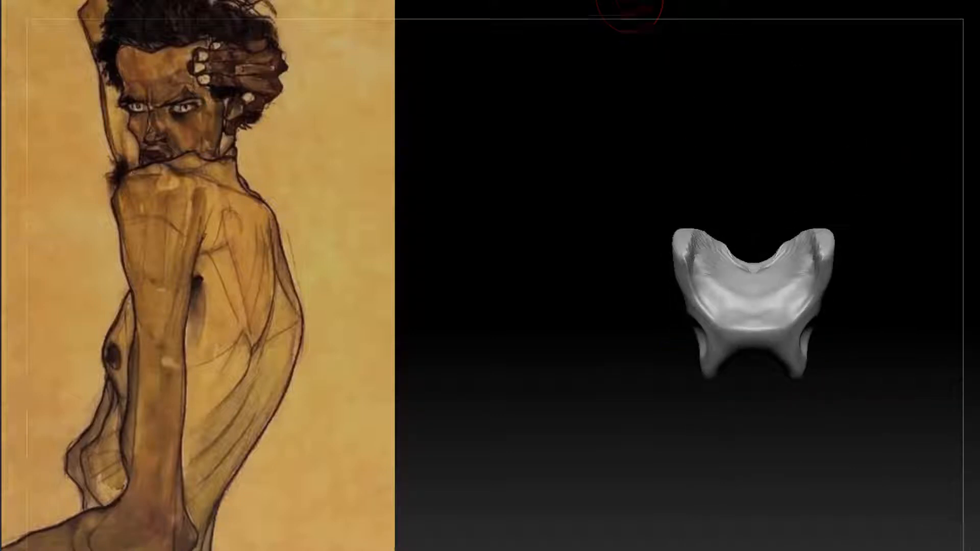
{"action": "left_click_drag", "start_coordinate": [629, 5], "coordinate": [869, 355]}
{"action": "left_click_drag", "start_coordinate": [803, 286], "coordinate": [666, 383]}
{"action": "left_click_drag", "start_coordinate": [888, 133], "coordinate": [847, 408]}
{"action": "left_click_drag", "start_coordinate": [754, 498], "coordinate": [754, 502]}
{"action": "key", "text": "q"}
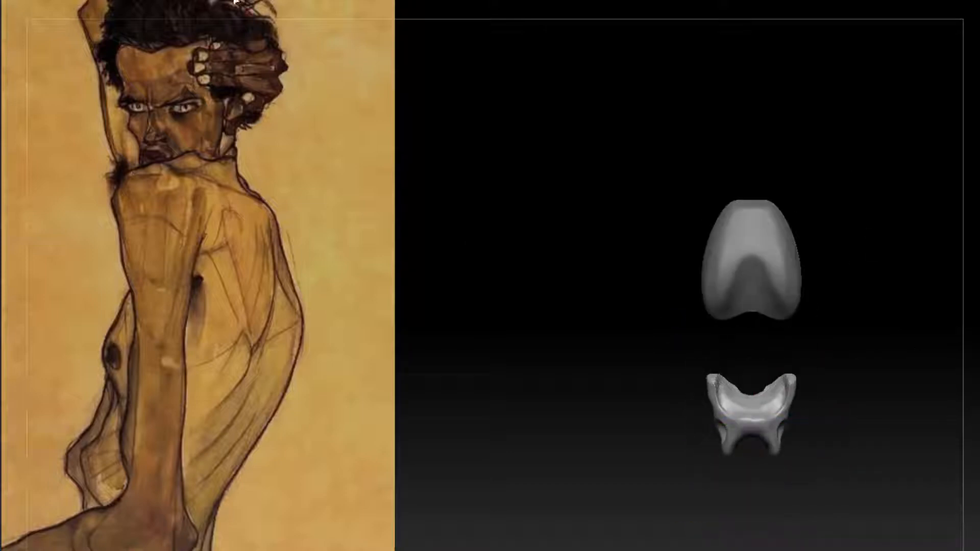
Mask symmetrical collarbone and shoulder blade areas across the front, top and back of the ribcage
{"action": "left_click_drag", "start_coordinate": [868, 408], "coordinate": [933, 423]}
{"action": "key", "text": "F1"}
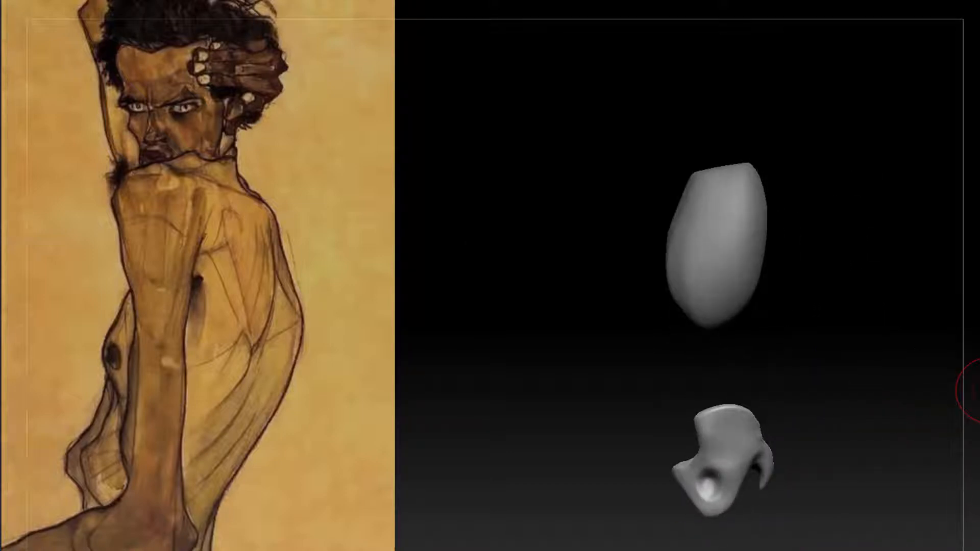
{"action": "mouse_move", "coordinate": [965, 389]}
{"action": "left_mouse_down"}
{"action": "mouse_move", "coordinate": [827, 307]}
{"action": "mouse_move", "coordinate": [681, 10]}
{"action": "left_mouse_up"}
{"action": "mouse_move", "coordinate": [740, 186]}
{"action": "left_mouse_down"}
{"action": "mouse_move", "coordinate": [720, 234]}
{"action": "mouse_move", "coordinate": [709, 197]}
{"action": "left_mouse_up"}
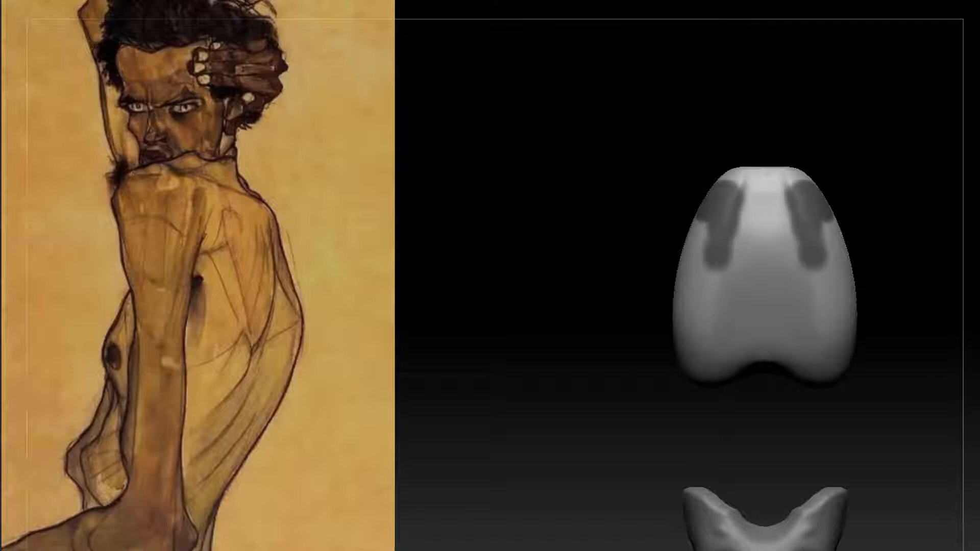
{"action": "left_click_drag", "start_coordinate": [861, 175], "coordinate": [644, 1]}
{"action": "mouse_move", "coordinate": [666, 182]}
{"action": "left_mouse_down", "text": "ctrl"}
{"action": "mouse_move", "coordinate": [697, 199]}
{"action": "mouse_move", "coordinate": [664, 181]}
{"action": "left_mouse_up", "text": "ctrl"}
{"action": "left_click_drag", "start_coordinate": [817, 215], "coordinate": [979, 227]}
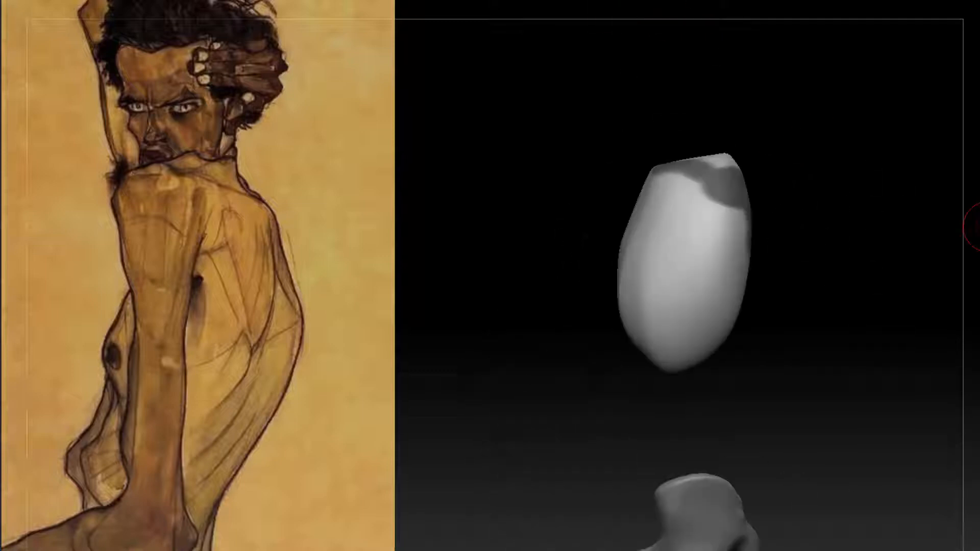
Extract the masked shoulder girdle as a separate thick mesh and show it on its own
{"action": "left_click", "coordinate": [977, 226]}
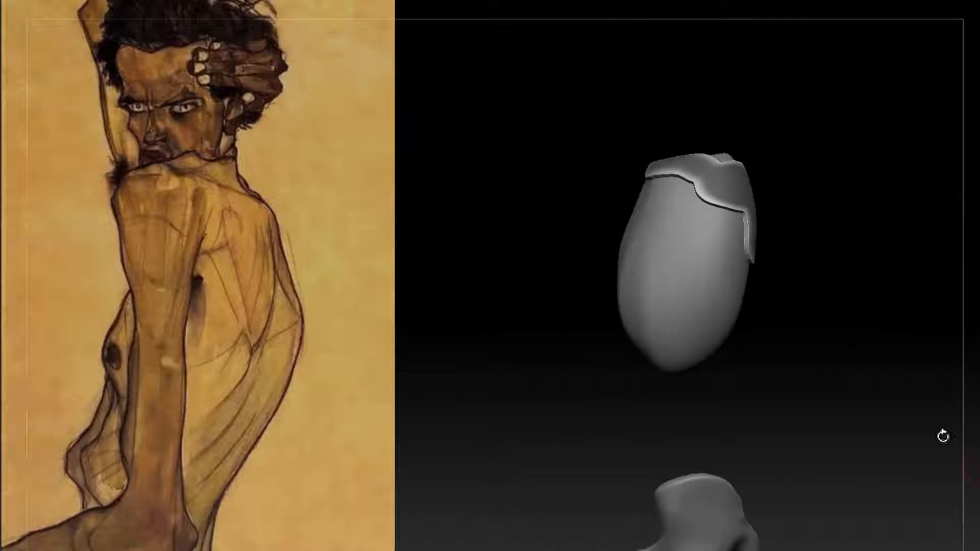
{"action": "left_click", "coordinate": [975, 435]}
{"action": "mouse_move", "coordinate": [780, 127]}
{"action": "left_mouse_down"}
{"action": "mouse_move", "coordinate": [714, 164]}
{"action": "mouse_move", "coordinate": [691, 250]}
{"action": "left_mouse_up"}
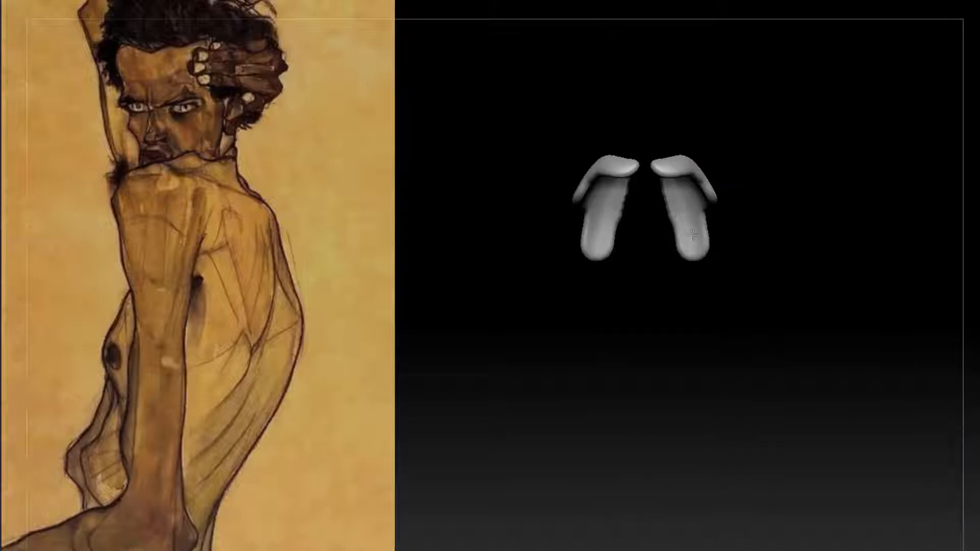
Smooth the extracted shoulder girdle and round it into thicker, cleaner angled bands
{"action": "left_click_drag", "start_coordinate": [776, 255], "coordinate": [748, 296]}
{"action": "left_click_drag", "start_coordinate": [749, 296], "coordinate": [719, 341], "text": "alt"}
{"action": "left_click_drag", "start_coordinate": [705, 290], "coordinate": [839, 437]}
{"action": "key", "text": "d"}
{"action": "left_click_drag", "start_coordinate": [790, 271], "coordinate": [833, 405]}
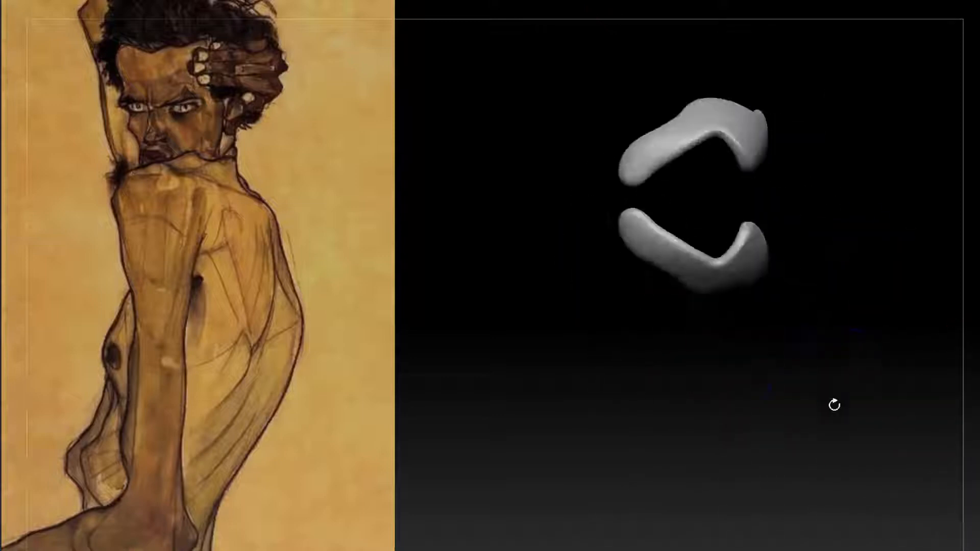
{"action": "mouse_move", "coordinate": [838, 282]}
{"action": "left_mouse_down", "text": "alt"}
{"action": "mouse_move", "coordinate": [821, 320]}
{"action": "mouse_move", "coordinate": [845, 185]}
{"action": "mouse_move", "coordinate": [725, 161]}
{"action": "left_mouse_up", "text": "alt"}
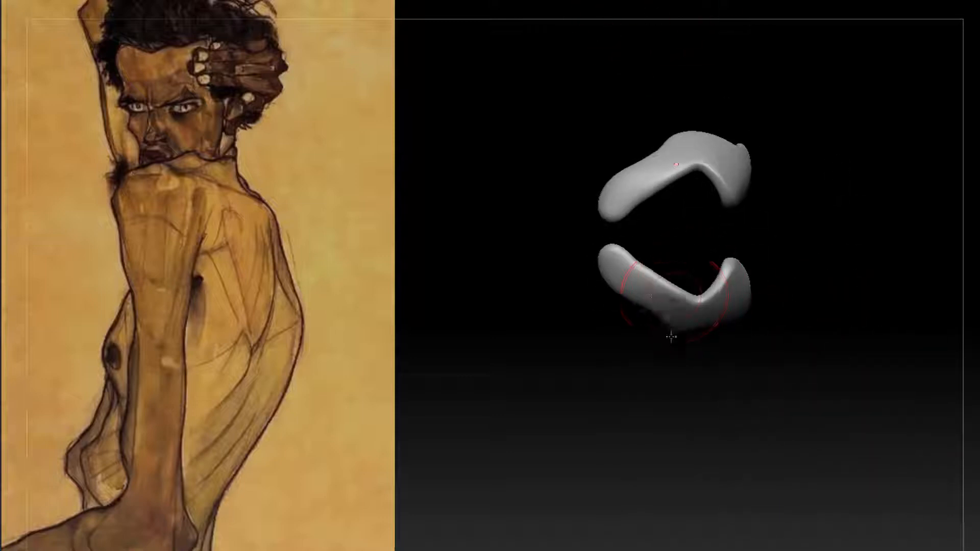
Reshape the collarbones into straighter horizontal bars and stretch the shoulder blades down into tapered points
{"action": "left_click_drag", "start_coordinate": [671, 337], "coordinate": [658, 337]}
{"action": "mouse_move", "coordinate": [617, 271]}
{"action": "left_mouse_down"}
{"action": "mouse_move", "coordinate": [630, 280]}
{"action": "mouse_move", "coordinate": [612, 248]}
{"action": "left_mouse_up"}
{"action": "left_click_drag", "start_coordinate": [670, 328], "coordinate": [672, 357]}
{"action": "key", "text": "d"}
{"action": "mouse_move", "coordinate": [807, 346]}
{"action": "left_mouse_down"}
{"action": "mouse_move", "coordinate": [855, 201]}
{"action": "mouse_move", "coordinate": [740, 286]}
{"action": "left_mouse_up"}
{"action": "left_click_drag", "start_coordinate": [662, 383], "coordinate": [648, 403]}
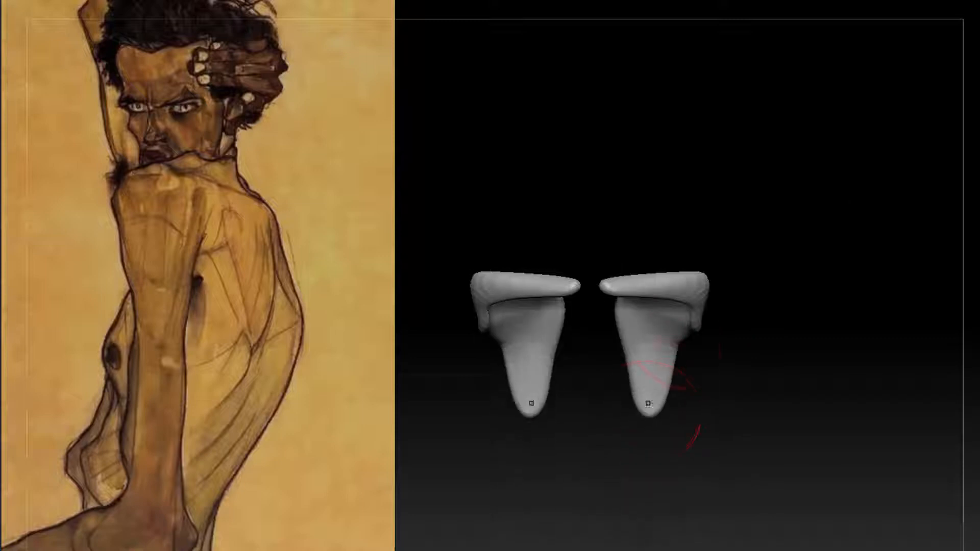
Thin and curve the collarbones and bend the outer shoulder corners where they meet the shoulder blades
{"action": "left_click_drag", "start_coordinate": [725, 388], "coordinate": [761, 240]}
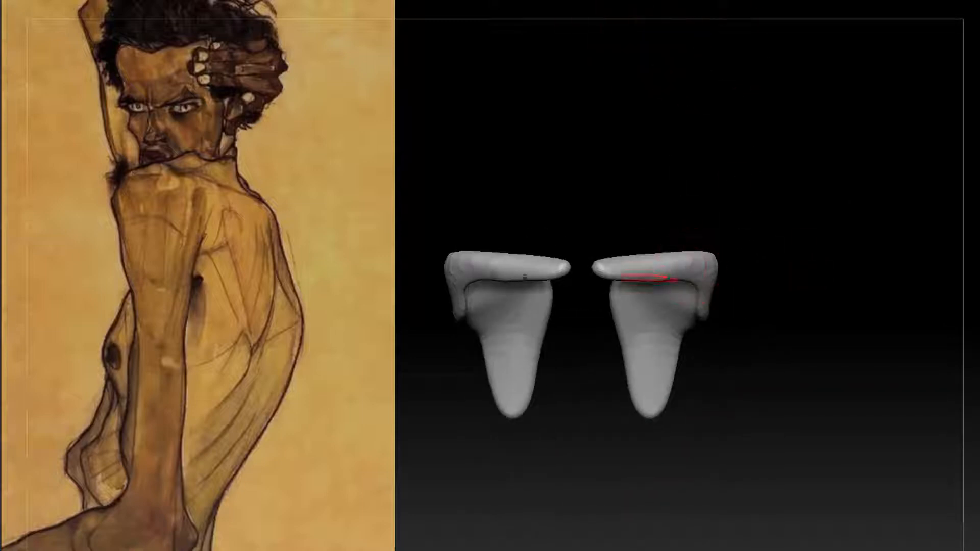
{"action": "mouse_move", "coordinate": [632, 215]}
{"action": "left_mouse_down"}
{"action": "mouse_move", "coordinate": [797, 217]}
{"action": "mouse_move", "coordinate": [664, 225]}
{"action": "mouse_move", "coordinate": [878, 250]}
{"action": "left_mouse_up"}
{"action": "mouse_move", "coordinate": [862, 326]}
{"action": "left_mouse_down"}
{"action": "mouse_move", "coordinate": [877, 232]}
{"action": "mouse_move", "coordinate": [756, 214]}
{"action": "mouse_move", "coordinate": [878, 234]}
{"action": "left_mouse_up"}
{"action": "left_click_drag", "start_coordinate": [750, 289], "coordinate": [784, 288]}
{"action": "left_click_drag", "start_coordinate": [868, 316], "coordinate": [855, 139]}
{"action": "left_click_drag", "start_coordinate": [770, 245], "coordinate": [867, 286]}
{"action": "left_click_drag", "start_coordinate": [779, 157], "coordinate": [770, 214]}
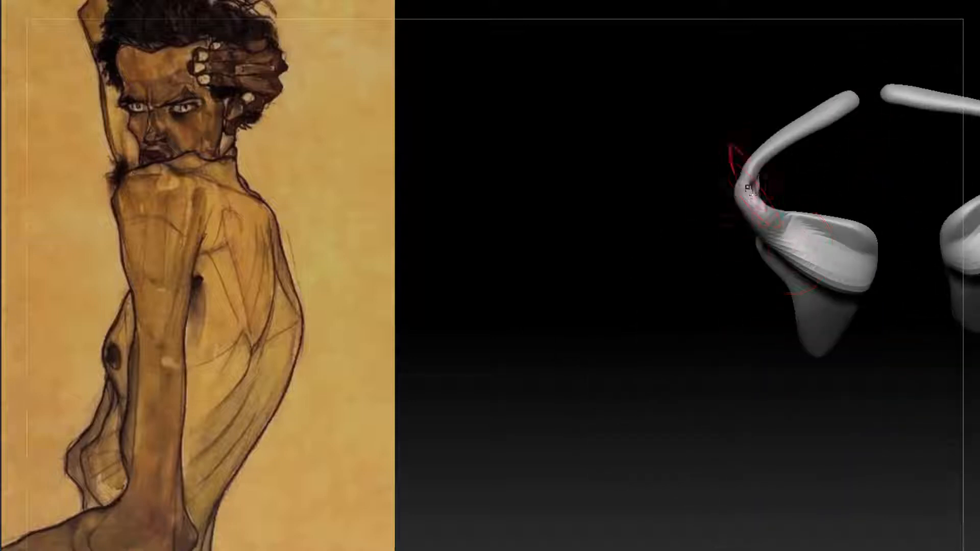
Sculpt the acromion at each shoulder corner and bend the collarbones into an S-curve seen from above
{"action": "mouse_move", "coordinate": [753, 179]}
{"action": "left_mouse_down"}
{"action": "mouse_move", "coordinate": [748, 202]}
{"action": "mouse_move", "coordinate": [754, 185]}
{"action": "mouse_move", "coordinate": [816, 185]}
{"action": "mouse_move", "coordinate": [842, 292]}
{"action": "mouse_move", "coordinate": [816, 289]}
{"action": "left_mouse_up"}
{"action": "left_click_drag", "start_coordinate": [809, 166], "coordinate": [779, 159]}
{"action": "left_click_drag", "start_coordinate": [835, 135], "coordinate": [832, 224], "text": "shift"}
{"action": "mouse_move", "coordinate": [692, 199]}
{"action": "left_mouse_down"}
{"action": "mouse_move", "coordinate": [697, 210]}
{"action": "mouse_move", "coordinate": [674, 222]}
{"action": "left_mouse_up"}
{"action": "mouse_move", "coordinate": [719, 190]}
{"action": "left_mouse_down"}
{"action": "mouse_move", "coordinate": [735, 200]}
{"action": "mouse_move", "coordinate": [753, 190]}
{"action": "left_mouse_up"}
{"action": "mouse_move", "coordinate": [826, 122]}
{"action": "left_mouse_down"}
{"action": "mouse_move", "coordinate": [815, 98]}
{"action": "mouse_move", "coordinate": [823, 105]}
{"action": "left_mouse_up"}
{"action": "left_click_drag", "start_coordinate": [840, 138], "coordinate": [840, 194], "text": "alt"}
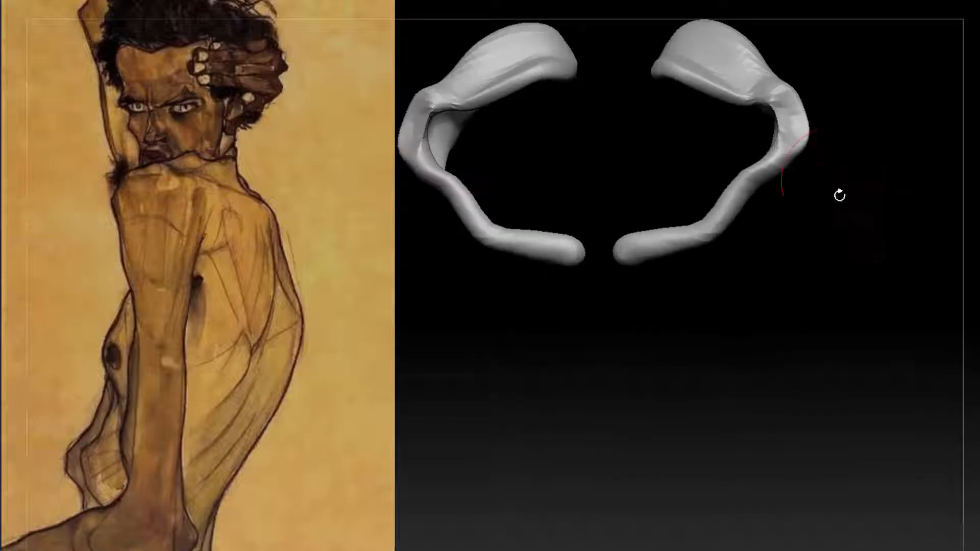
{"action": "mouse_move", "coordinate": [823, 137]}
{"action": "left_mouse_down"}
{"action": "mouse_move", "coordinate": [795, 133]}
{"action": "mouse_move", "coordinate": [792, 144]}
{"action": "left_mouse_up"}
Define the shoulder blade's spine with the DamStandard brush and refine the blade's outer edge and inner contour
{"action": "key", "text": "b"}
{"action": "key", "text": "d"}
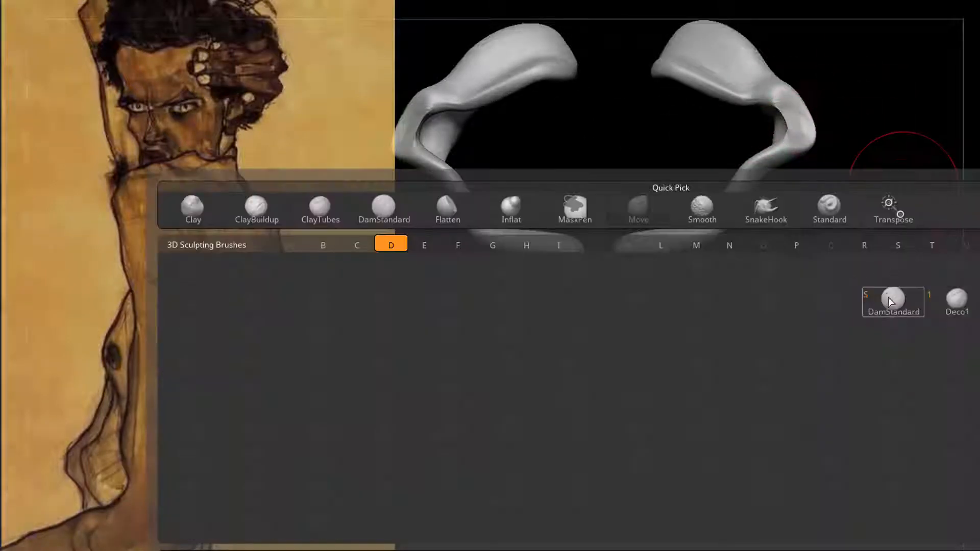
{"action": "key", "text": "s"}
{"action": "left_click_drag", "start_coordinate": [878, 260], "coordinate": [890, 177], "text": "shift"}
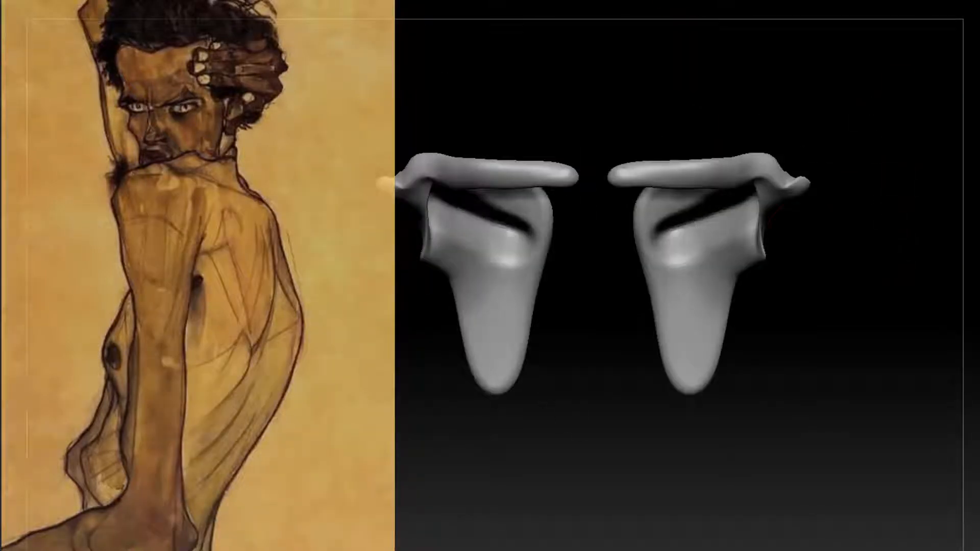
{"action": "left_click_drag", "start_coordinate": [857, 230], "coordinate": [755, 229], "text": "shift"}
{"action": "left_click_drag", "start_coordinate": [459, 306], "coordinate": [687, 304], "text": "alt"}
{"action": "mouse_move", "coordinate": [739, 249]}
{"action": "left_mouse_down"}
{"action": "mouse_move", "coordinate": [674, 209]}
{"action": "mouse_move", "coordinate": [712, 232]}
{"action": "mouse_move", "coordinate": [750, 283]}
{"action": "mouse_move", "coordinate": [749, 245]}
{"action": "left_mouse_up"}
{"action": "mouse_move", "coordinate": [812, 276]}
{"action": "left_mouse_down"}
{"action": "mouse_move", "coordinate": [812, 316]}
{"action": "mouse_move", "coordinate": [776, 306]}
{"action": "left_mouse_up"}
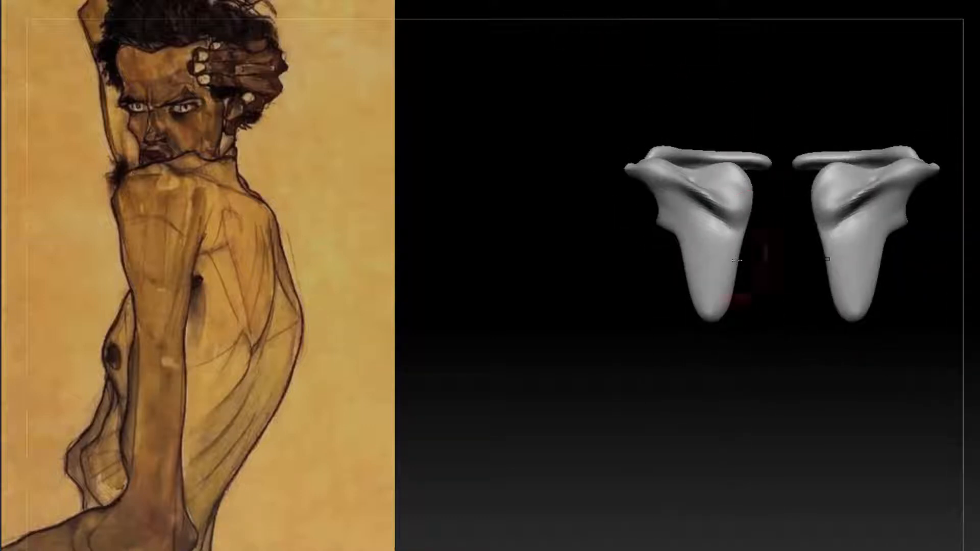
Refine the shoulder blades' spine and outer upper edge toward the acromion with the DamStandard brush
{"action": "mouse_move", "coordinate": [736, 260]}
{"action": "left_mouse_down"}
{"action": "mouse_move", "coordinate": [744, 221]}
{"action": "mouse_move", "coordinate": [669, 181]}
{"action": "left_mouse_up"}
{"action": "left_click_drag", "start_coordinate": [612, 235], "coordinate": [890, 333]}
{"action": "key", "text": "b"}
{"action": "key", "text": "d"}
{"action": "key", "text": "s"}
{"action": "left_click_drag", "start_coordinate": [662, 175], "coordinate": [622, 189]}
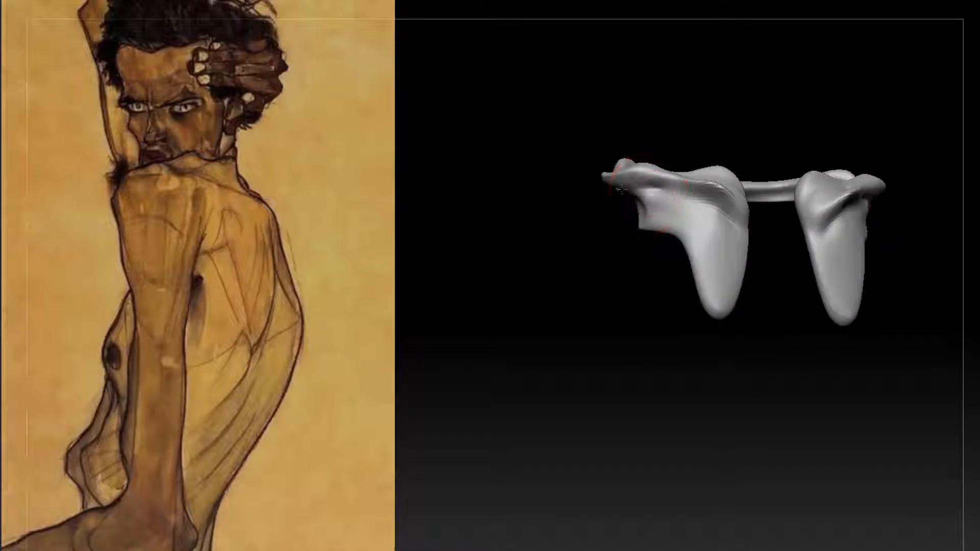
Adjust the shoulder blades' side profile and inner border, and bring the ribcage and pelvis back into display
{"action": "mouse_move", "coordinate": [628, 285]}
{"action": "left_mouse_down"}
{"action": "mouse_move", "coordinate": [855, 350]}
{"action": "mouse_move", "coordinate": [827, 311]}
{"action": "left_mouse_up"}
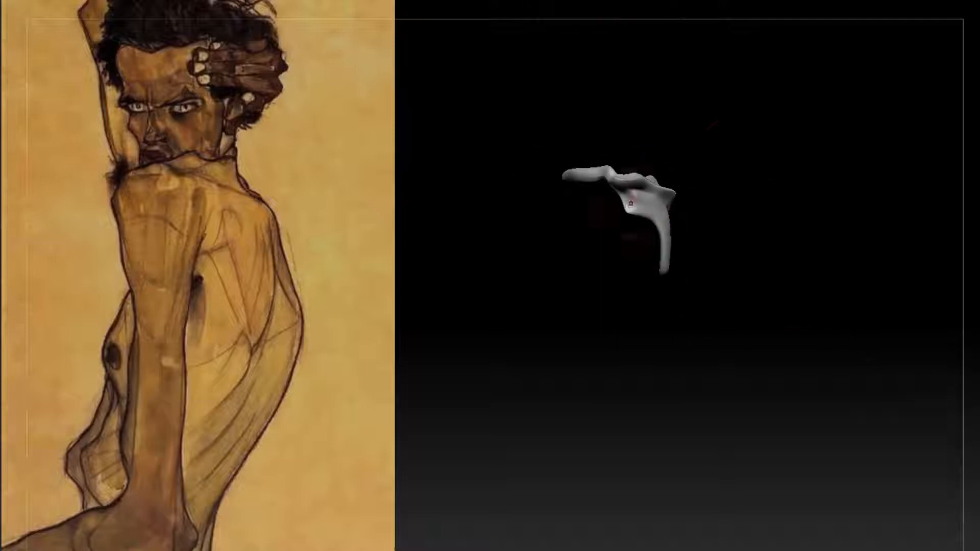
{"action": "left_click_drag", "start_coordinate": [712, 125], "coordinate": [756, 206], "text": "alt"}
{"action": "left_click_drag", "start_coordinate": [631, 215], "coordinate": [642, 212]}
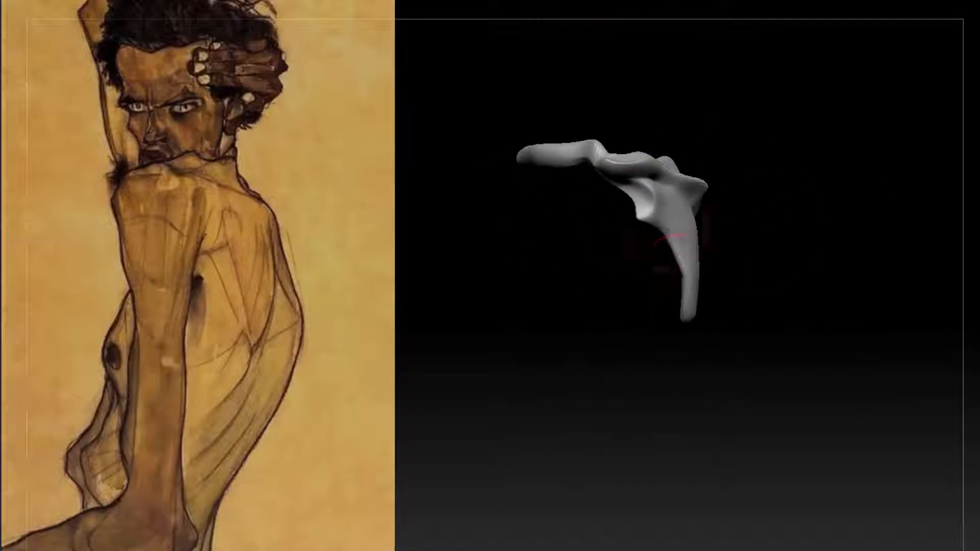
{"action": "mouse_move", "coordinate": [738, 204]}
{"action": "left_mouse_down"}
{"action": "mouse_move", "coordinate": [805, 275]}
{"action": "mouse_move", "coordinate": [765, 275]}
{"action": "left_mouse_up"}
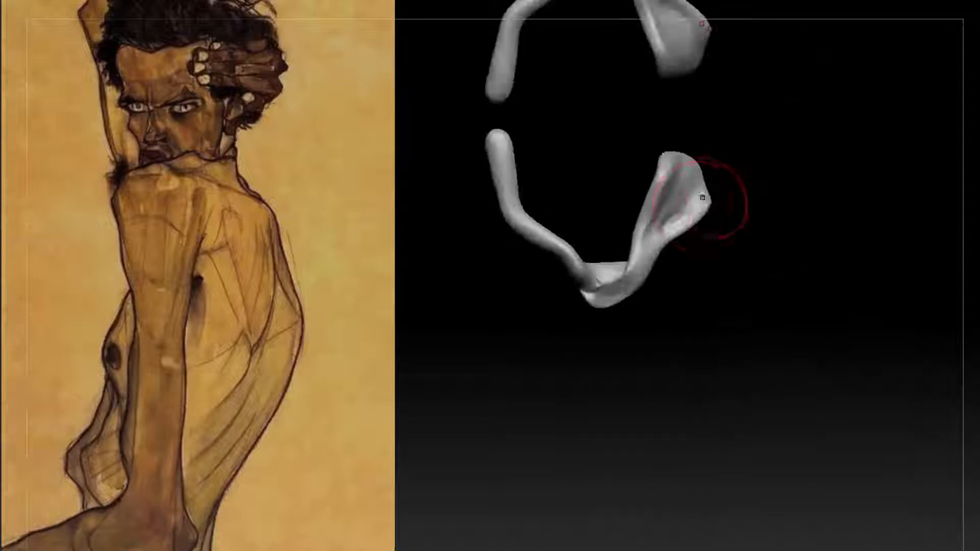
{"action": "left_click_drag", "start_coordinate": [700, 197], "coordinate": [689, 204]}
{"action": "mouse_move", "coordinate": [776, 262]}
{"action": "left_mouse_down"}
{"action": "mouse_move", "coordinate": [776, 226]}
{"action": "mouse_move", "coordinate": [978, 368]}
{"action": "left_mouse_up"}
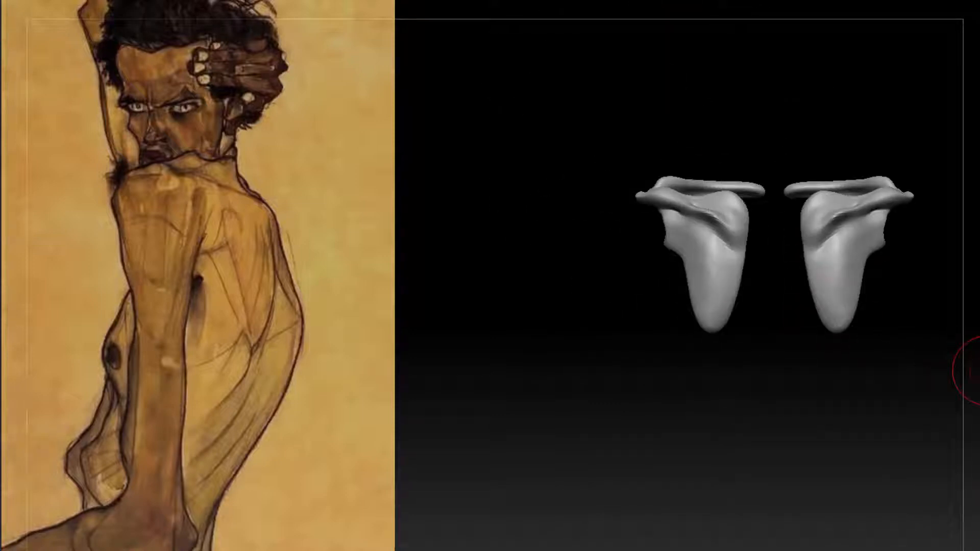
{"action": "left_click_drag", "start_coordinate": [810, 248], "coordinate": [833, 226]}
{"action": "mouse_move", "coordinate": [919, 225]}
{"action": "left_mouse_down"}
{"action": "mouse_move", "coordinate": [923, 358]}
{"action": "mouse_move", "coordinate": [666, 5]}
{"action": "left_mouse_up"}
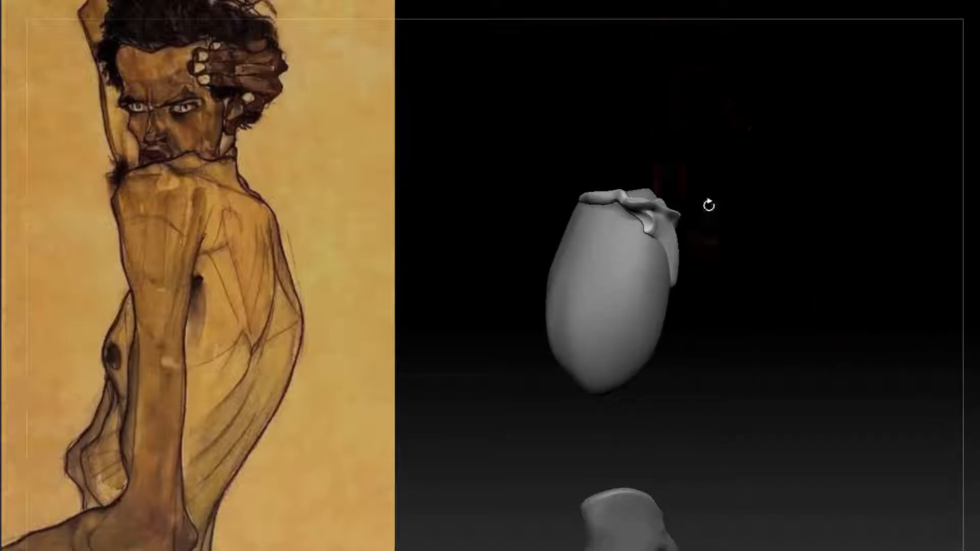
Append a sphere for the head and raise it above the ribcage
{"action": "left_click_drag", "start_coordinate": [678, 208], "coordinate": [874, 334]}
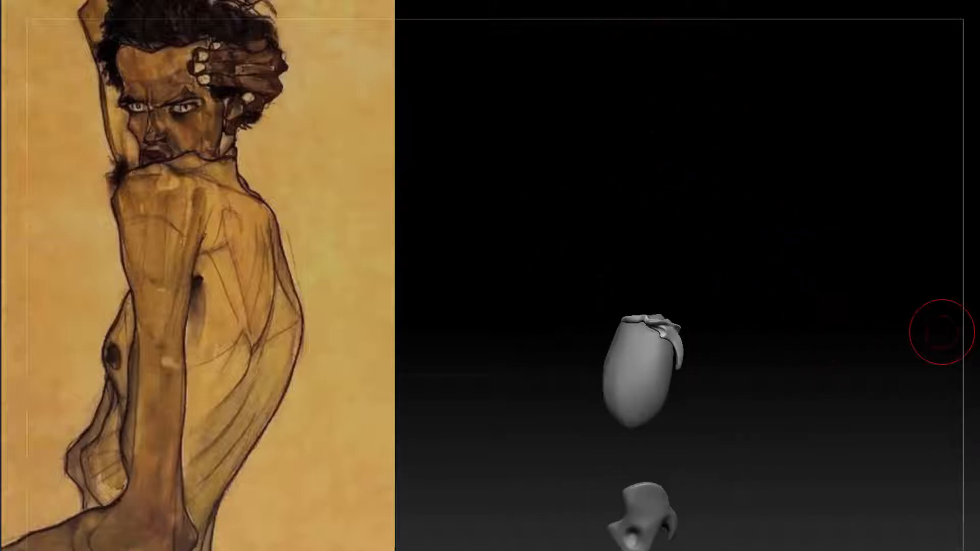
{"action": "left_click", "coordinate": [974, 332]}
{"action": "left_click", "coordinate": [645, 352]}
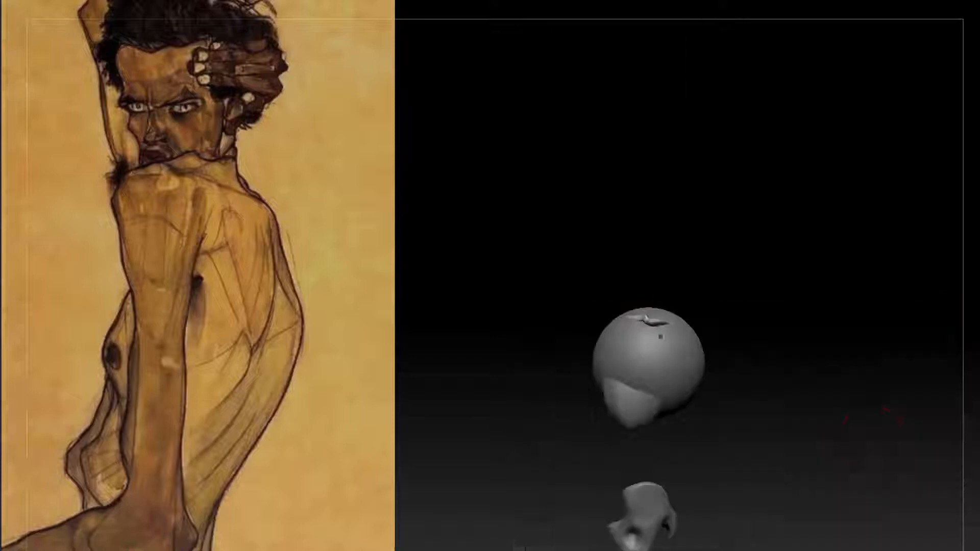
{"action": "left_click_drag", "start_coordinate": [930, 429], "coordinate": [977, 369], "text": "alt"}
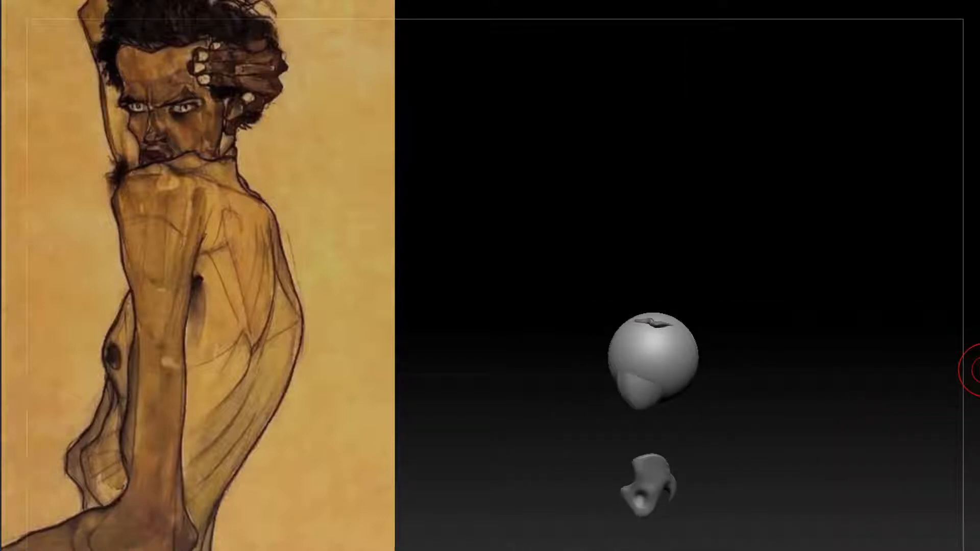
{"action": "left_click", "coordinate": [979, 370]}
{"action": "key", "text": "w"}
{"action": "left_click_drag", "start_coordinate": [653, 433], "coordinate": [653, 338]}
{"action": "right_click_drag", "start_coordinate": [689, 240], "coordinate": [695, 277], "text": "ctrl"}
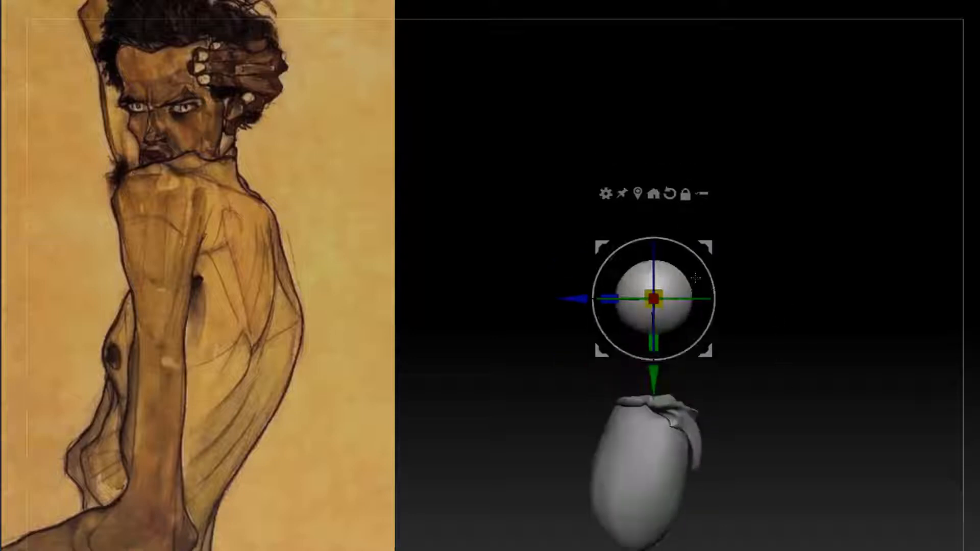
Reshape the sphere into a cranium and pull its lower front down to form the jaw
{"action": "key", "text": "q"}
{"action": "left_click_drag", "start_coordinate": [640, 10], "coordinate": [679, 31], "text": "shift"}
{"action": "left_click_drag", "start_coordinate": [663, 368], "coordinate": [663, 378]}
{"action": "left_click_drag", "start_coordinate": [837, 302], "coordinate": [764, 289]}
{"action": "key", "text": "ctrl+z"}
{"action": "key", "text": "w"}
{"action": "left_click_drag", "start_coordinate": [644, 295], "coordinate": [634, 295]}
{"action": "key", "text": "q"}
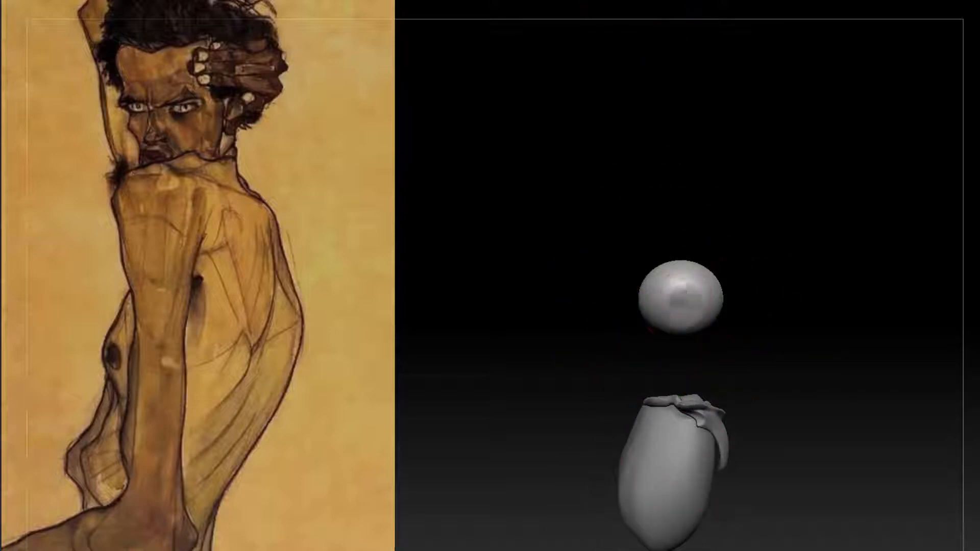
{"action": "left_click_drag", "start_coordinate": [777, 273], "coordinate": [656, 315], "text": "shift"}
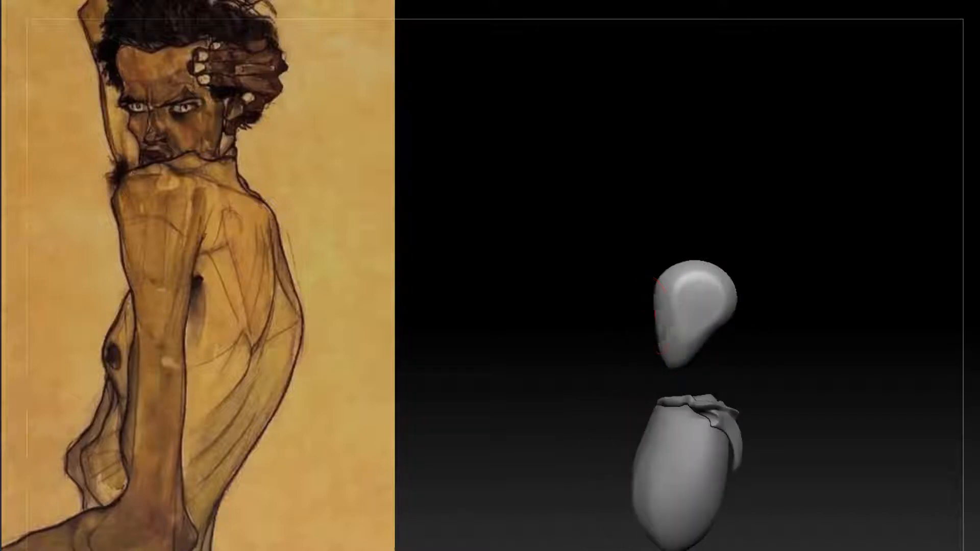
{"action": "left_click_drag", "start_coordinate": [785, 326], "coordinate": [759, 299], "text": "shift"}
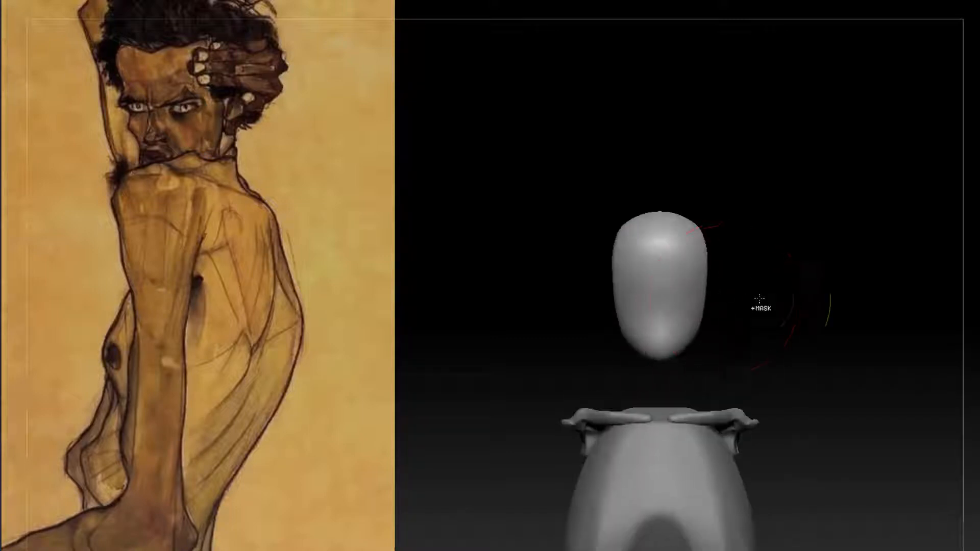
Lower the head until the chin sits just above the collarbones
{"action": "left_click_drag", "start_coordinate": [806, 192], "coordinate": [735, 194], "text": "shift"}
{"action": "key", "text": "w"}
{"action": "left_click_drag", "start_coordinate": [704, 345], "coordinate": [704, 392]}
{"action": "key", "text": "q"}
Carve the eye sockets and temple hollows, and build up the brow, nose and cheekbones
{"action": "left_click_drag", "start_coordinate": [765, 275], "coordinate": [870, 314], "text": "shift"}
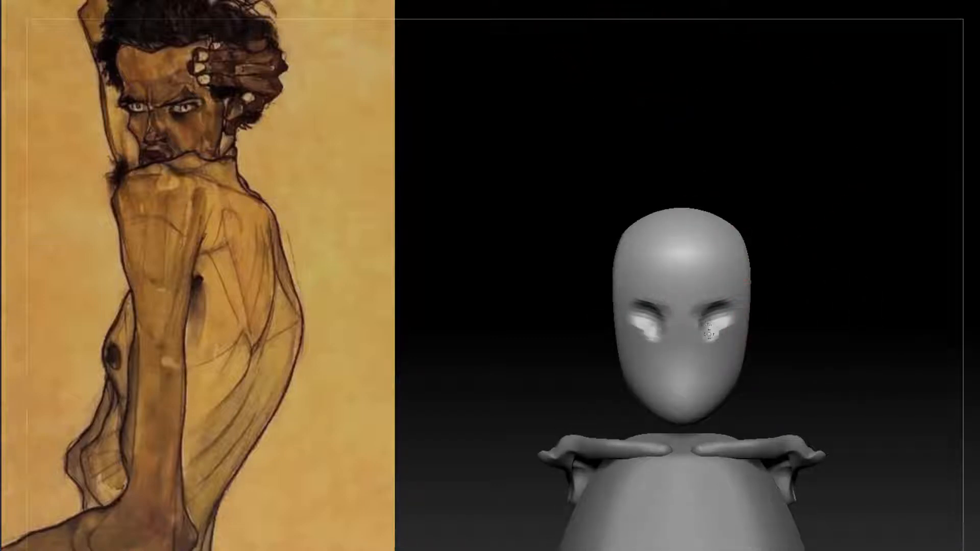
{"action": "left_click_drag", "start_coordinate": [784, 263], "coordinate": [740, 250]}
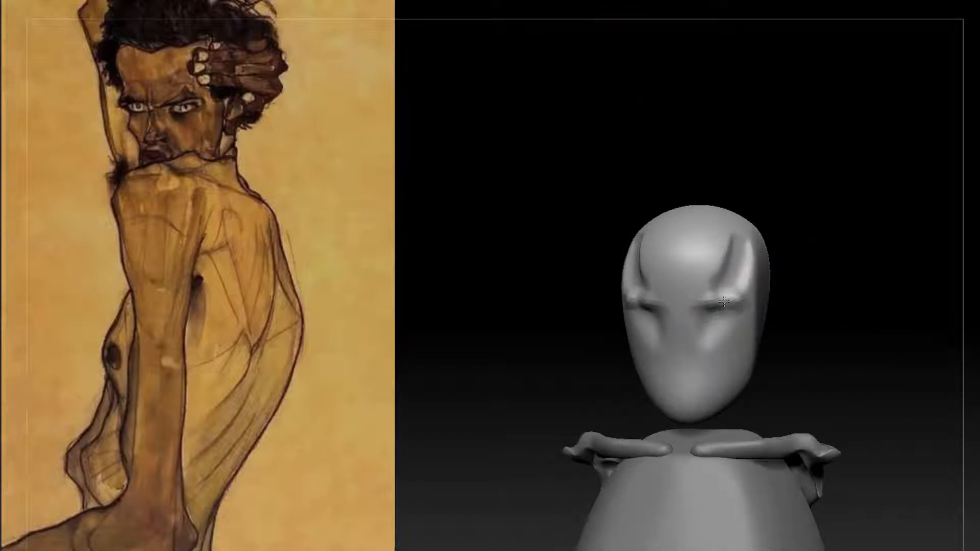
{"action": "left_click_drag", "start_coordinate": [796, 306], "coordinate": [822, 309], "text": "shift"}
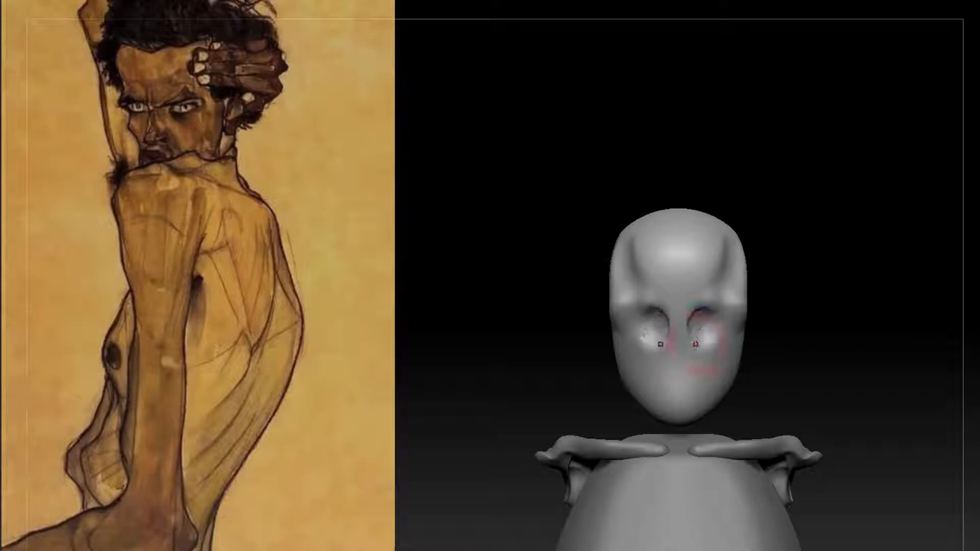
{"action": "left_click_drag", "start_coordinate": [842, 292], "coordinate": [799, 296]}
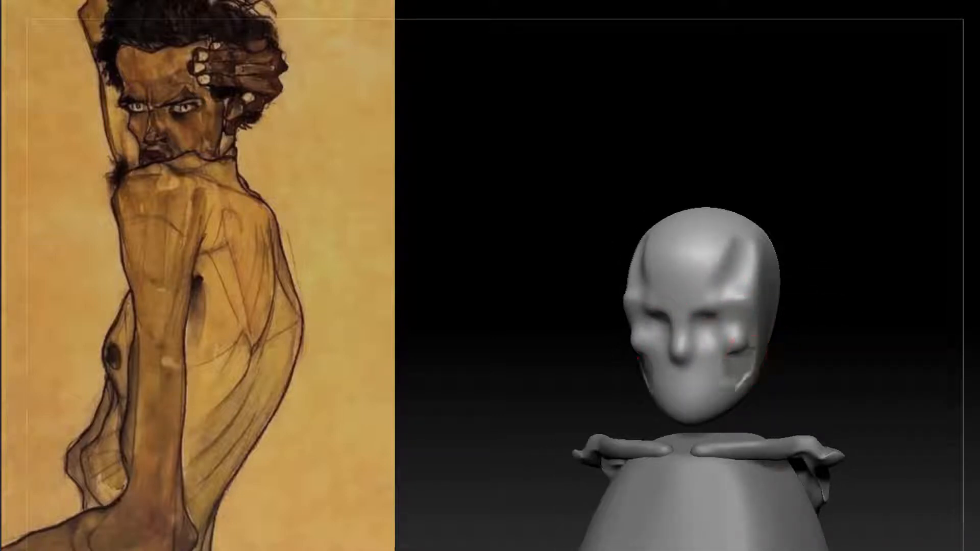
Add the mouth mound and define the chin and jawline beneath the cheekbones
{"action": "left_click_drag", "start_coordinate": [801, 342], "coordinate": [825, 342]}
{"action": "mouse_move", "coordinate": [737, 384]}
{"action": "left_mouse_down", "text": "shift"}
{"action": "mouse_move", "coordinate": [773, 358]}
{"action": "mouse_move", "coordinate": [855, 398]}
{"action": "left_mouse_up", "text": "shift"}
{"action": "left_click_drag", "start_coordinate": [673, 394], "coordinate": [702, 437]}
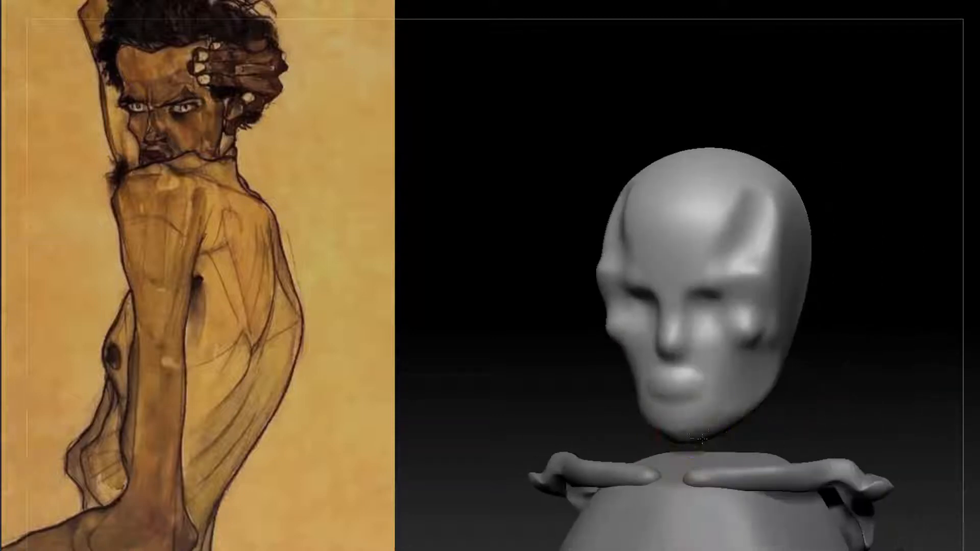
{"action": "left_click_drag", "start_coordinate": [757, 397], "coordinate": [809, 336], "text": "shift"}
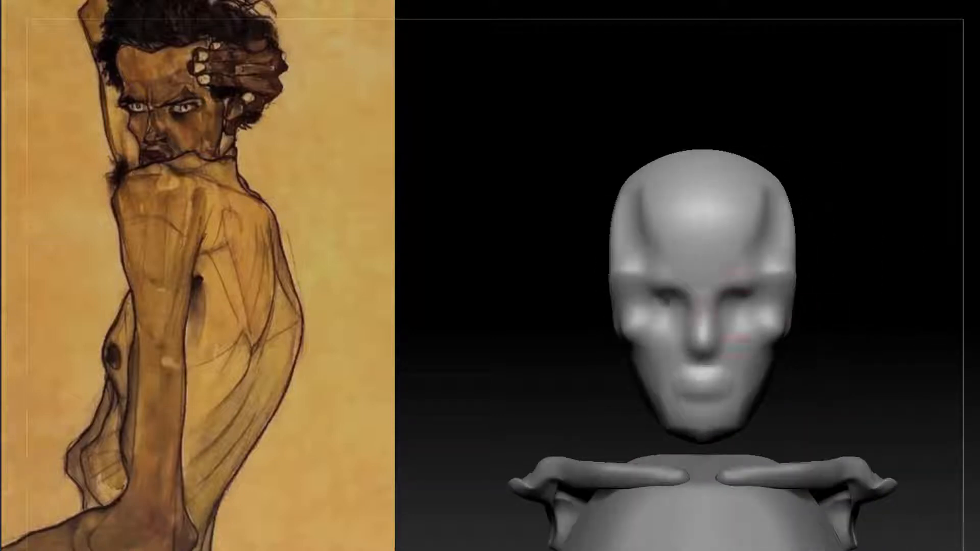
Build a raised hair mass over the top, sides and back of the skull
{"action": "mouse_move", "coordinate": [828, 286]}
{"action": "left_mouse_down"}
{"action": "mouse_move", "coordinate": [806, 301]}
{"action": "mouse_move", "coordinate": [786, 291]}
{"action": "mouse_move", "coordinate": [771, 263]}
{"action": "left_mouse_up"}
{"action": "left_click_drag", "start_coordinate": [888, 214], "coordinate": [811, 201]}
{"action": "mouse_move", "coordinate": [750, 202]}
{"action": "left_mouse_down"}
{"action": "mouse_move", "coordinate": [711, 175]}
{"action": "mouse_move", "coordinate": [844, 212]}
{"action": "left_mouse_up"}
{"action": "left_click_drag", "start_coordinate": [877, 266], "coordinate": [878, 220], "text": "alt"}
{"action": "mouse_move", "coordinate": [878, 220]}
{"action": "left_mouse_down"}
{"action": "mouse_move", "coordinate": [837, 240]}
{"action": "mouse_move", "coordinate": [812, 189]}
{"action": "left_mouse_up"}
{"action": "left_click_drag", "start_coordinate": [877, 225], "coordinate": [837, 205]}
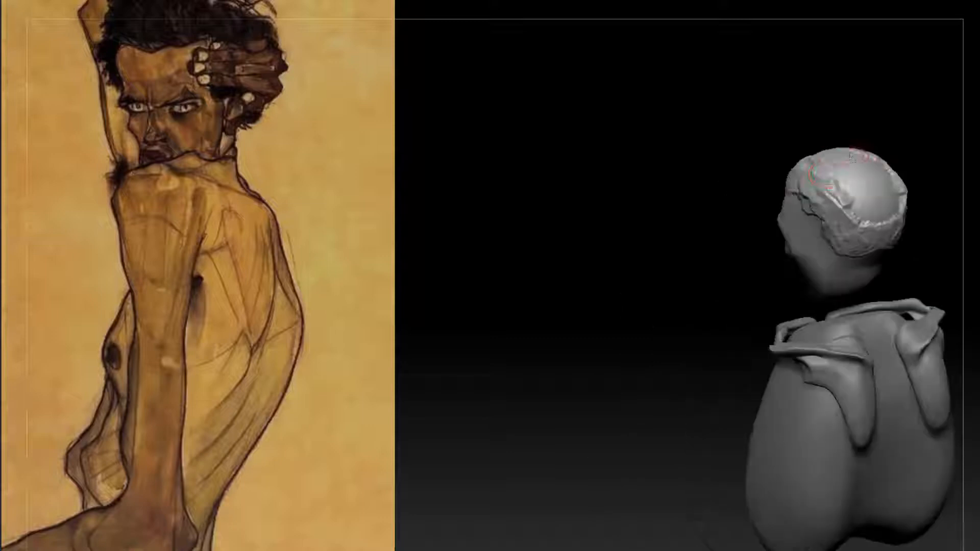
{"action": "mouse_move", "coordinate": [847, 163]}
{"action": "left_mouse_down"}
{"action": "mouse_move", "coordinate": [883, 220]}
{"action": "mouse_move", "coordinate": [837, 163]}
{"action": "left_mouse_up"}
{"action": "mouse_move", "coordinate": [786, 168]}
{"action": "left_mouse_down"}
{"action": "mouse_move", "coordinate": [842, 173]}
{"action": "mouse_move", "coordinate": [780, 168]}
{"action": "left_mouse_up"}
{"action": "mouse_move", "coordinate": [852, 168]}
{"action": "left_mouse_down"}
{"action": "mouse_move", "coordinate": [916, 142]}
{"action": "mouse_move", "coordinate": [875, 184]}
{"action": "mouse_move", "coordinate": [805, 150]}
{"action": "mouse_move", "coordinate": [835, 124]}
{"action": "mouse_move", "coordinate": [915, 155]}
{"action": "mouse_move", "coordinate": [628, 392]}
{"action": "mouse_move", "coordinate": [892, 219]}
{"action": "mouse_move", "coordinate": [875, 190]}
{"action": "mouse_move", "coordinate": [891, 134]}
{"action": "mouse_move", "coordinate": [820, 153]}
{"action": "mouse_move", "coordinate": [898, 168]}
{"action": "left_mouse_up"}
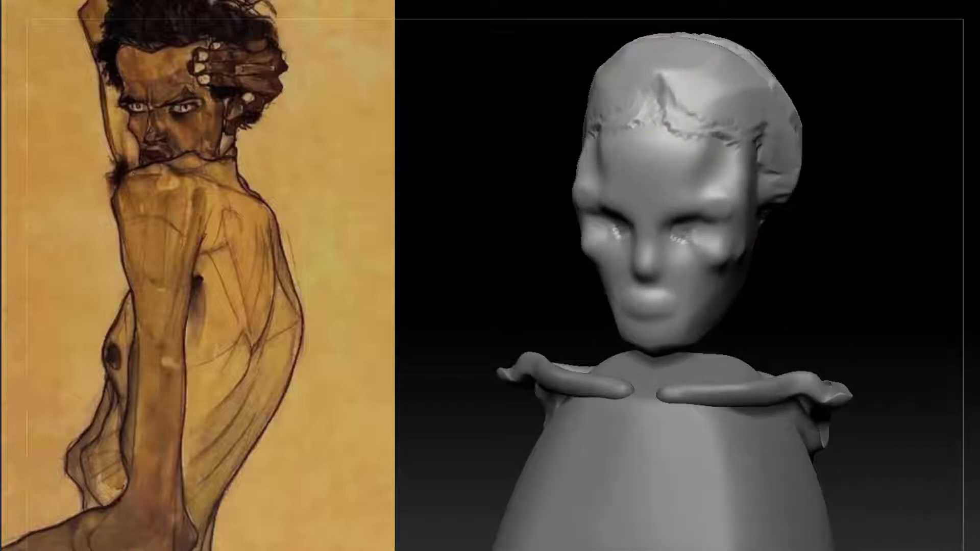
Reposition the head over the ribcage and turn it sideways by about 53 degrees
{"action": "left_click_drag", "start_coordinate": [833, 295], "coordinate": [772, 189], "text": "alt"}
{"action": "key", "text": "w"}
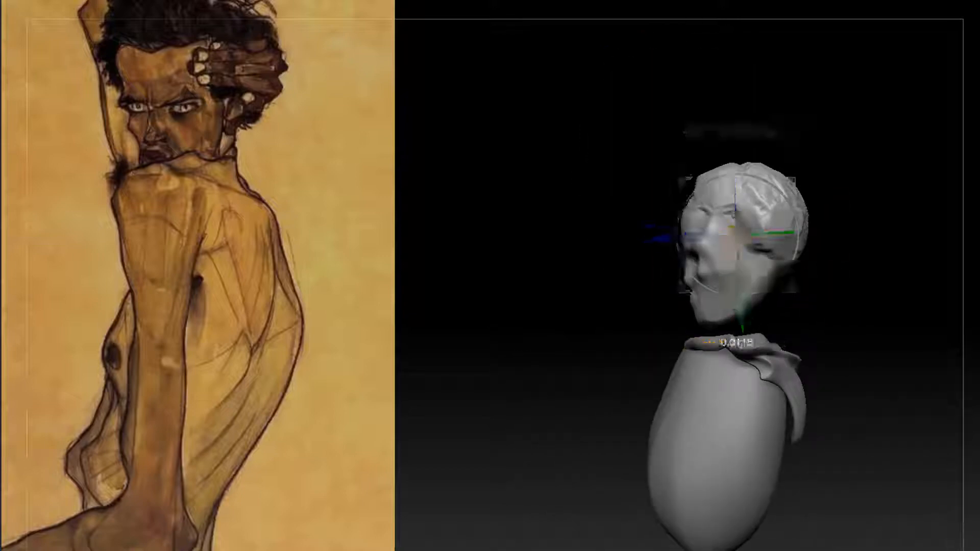
{"action": "left_click_drag", "start_coordinate": [795, 293], "coordinate": [801, 225]}
{"action": "left_click_drag", "start_coordinate": [748, 217], "coordinate": [778, 210]}
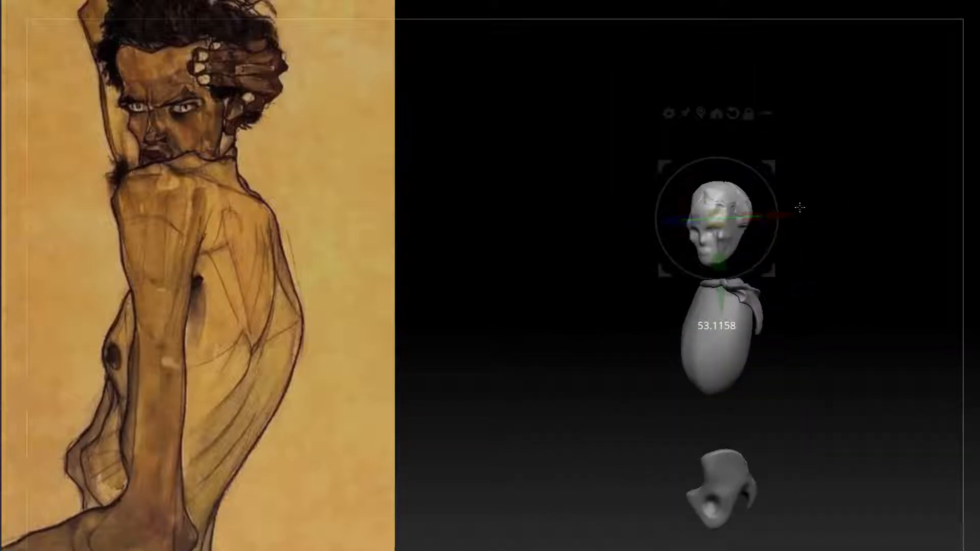
Refine the eye sockets and nose profile on the turned head
{"action": "mouse_move", "coordinate": [811, 398]}
{"action": "left_mouse_down", "text": "alt"}
{"action": "mouse_move", "coordinate": [805, 336]}
{"action": "mouse_move", "coordinate": [870, 405]}
{"action": "mouse_move", "coordinate": [874, 423]}
{"action": "left_mouse_up", "text": "alt"}
{"action": "left_click_drag", "start_coordinate": [812, 254], "coordinate": [876, 254]}
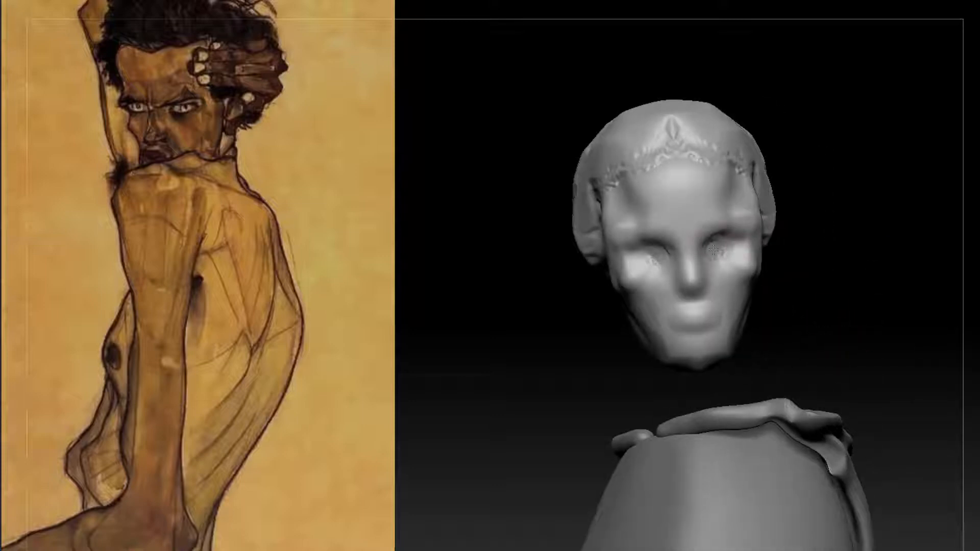
{"action": "left_click_drag", "start_coordinate": [816, 259], "coordinate": [818, 292]}
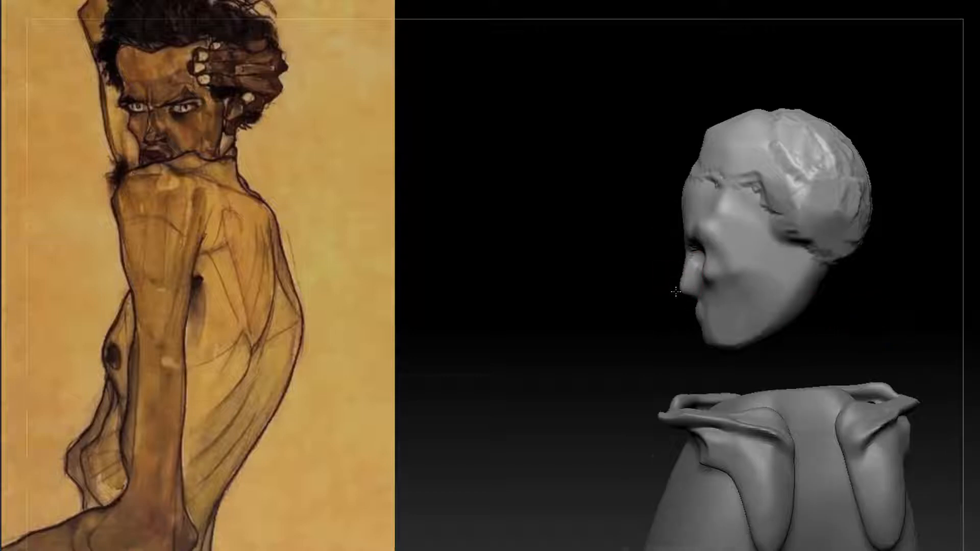
{"action": "left_click_drag", "start_coordinate": [899, 331], "coordinate": [877, 284]}
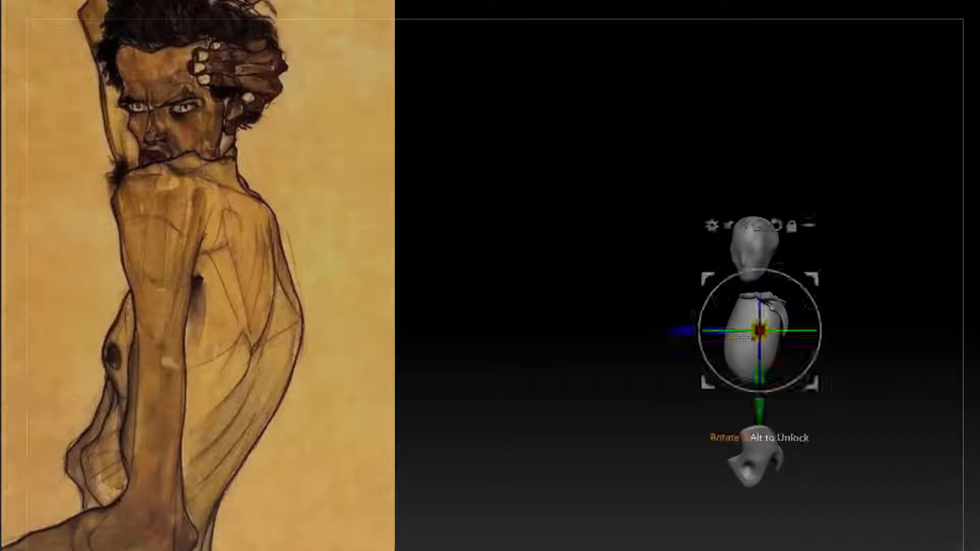
Isolate a thin upright cylinder for the upper arm bone and flare its lower end
{"action": "mouse_move", "coordinate": [898, 373]}
{"action": "left_mouse_down"}
{"action": "mouse_move", "coordinate": [899, 385]}
{"action": "mouse_move", "coordinate": [894, 370]}
{"action": "left_mouse_up"}
{"action": "mouse_move", "coordinate": [894, 373]}
{"action": "right_mouse_down", "text": "alt"}
{"action": "mouse_move", "coordinate": [840, 368]}
{"action": "mouse_move", "coordinate": [881, 367]}
{"action": "right_mouse_up", "text": "alt"}
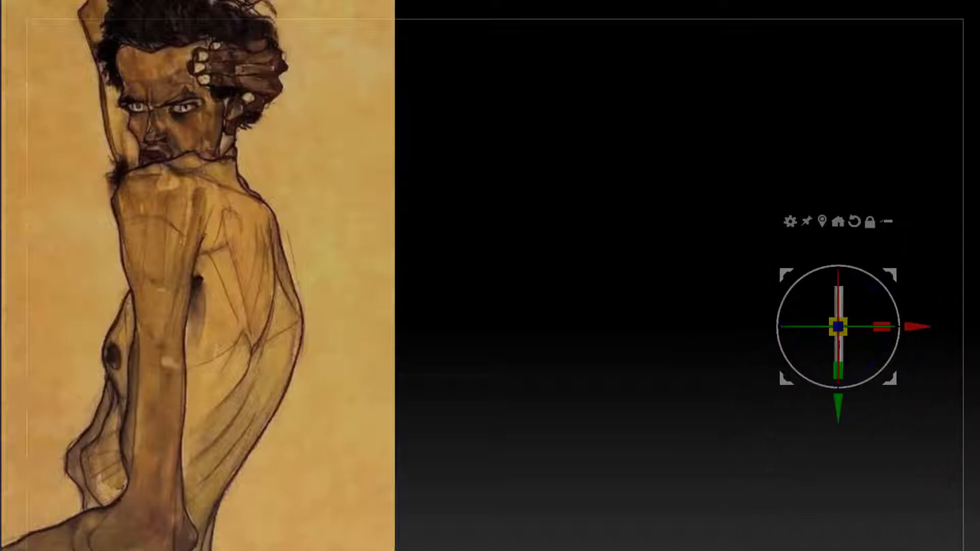
{"action": "key", "text": "q"}
{"action": "right_click_drag", "start_coordinate": [880, 320], "coordinate": [817, 204], "text": "ctrl"}
{"action": "right_click_drag", "start_coordinate": [765, 78], "coordinate": [710, 77]}
{"action": "right_click_drag", "start_coordinate": [859, 320], "coordinate": [831, 346], "text": "ctrl"}
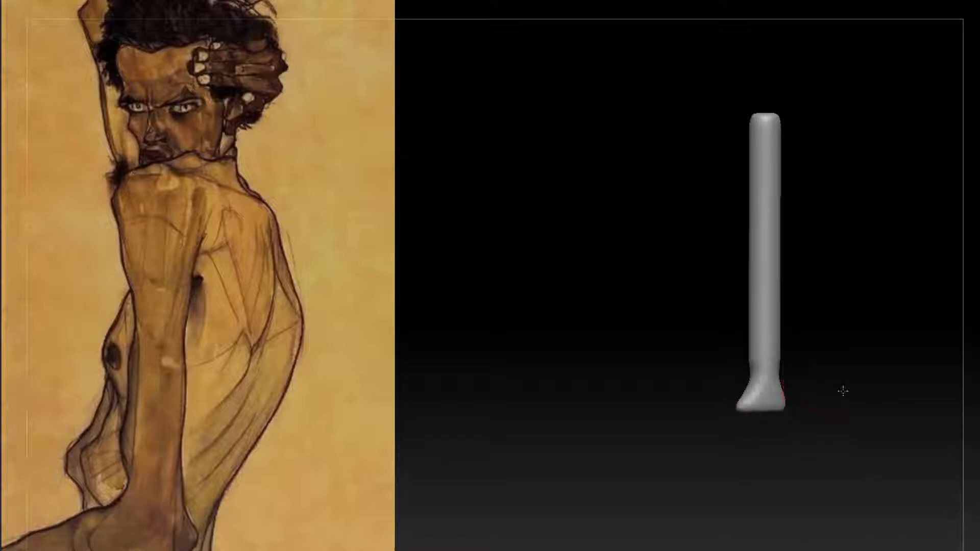
Bend the arm bone into a gentle S-curve, slim its shaft and leave the upper end thicker
{"action": "right_click_drag", "start_coordinate": [843, 390], "coordinate": [839, 206], "text": "shift"}
{"action": "left_click_drag", "start_coordinate": [783, 365], "coordinate": [760, 332]}
{"action": "left_click_drag", "start_coordinate": [759, 207], "coordinate": [769, 207]}
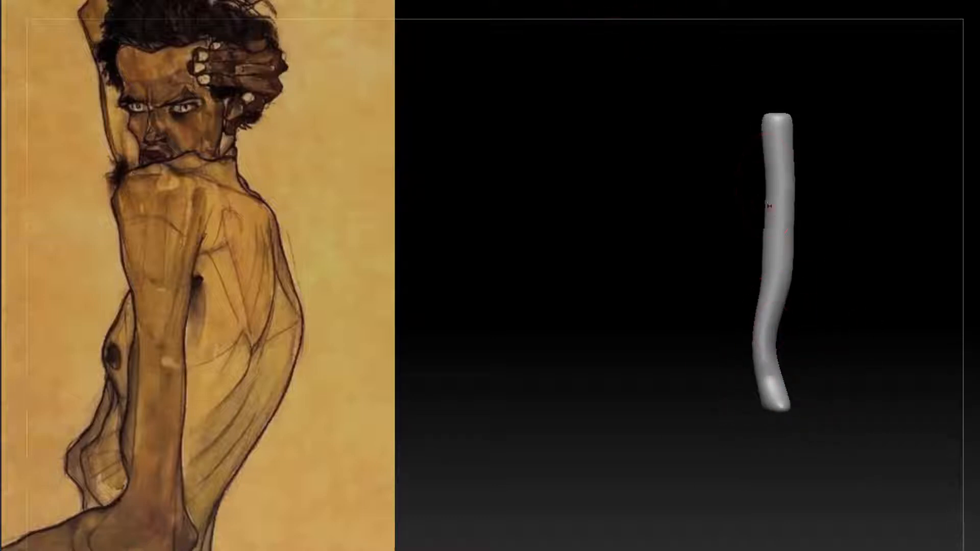
{"action": "right_click_drag", "start_coordinate": [769, 206], "coordinate": [802, 261], "text": "shift"}
{"action": "left_click_drag", "start_coordinate": [804, 276], "coordinate": [794, 316]}
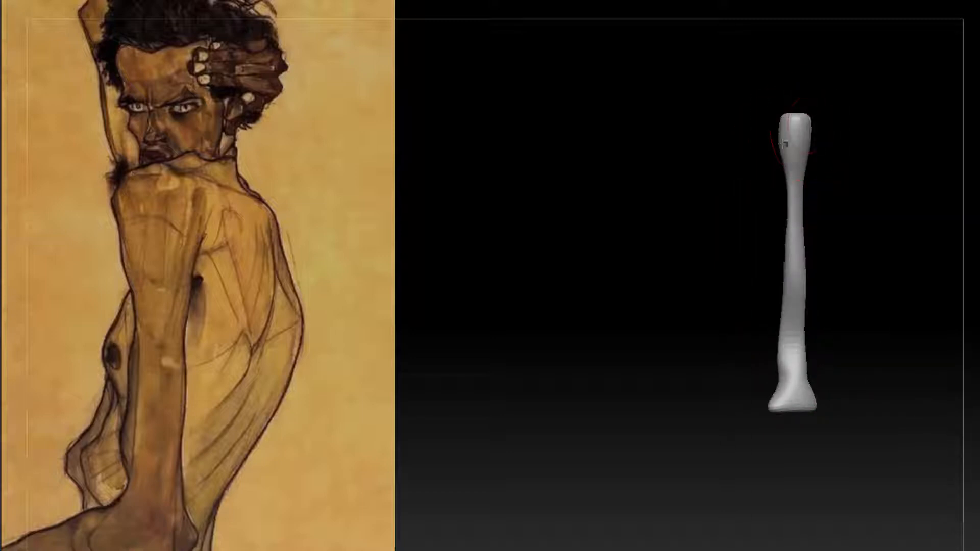
Sculpt a rounded ball at the arm bone's upper end and separate it from the adjoining tubercle with a groove
{"action": "right_click_drag", "start_coordinate": [799, 153], "coordinate": [833, 197]}
{"action": "right_click_drag", "start_coordinate": [772, 62], "coordinate": [811, 158]}
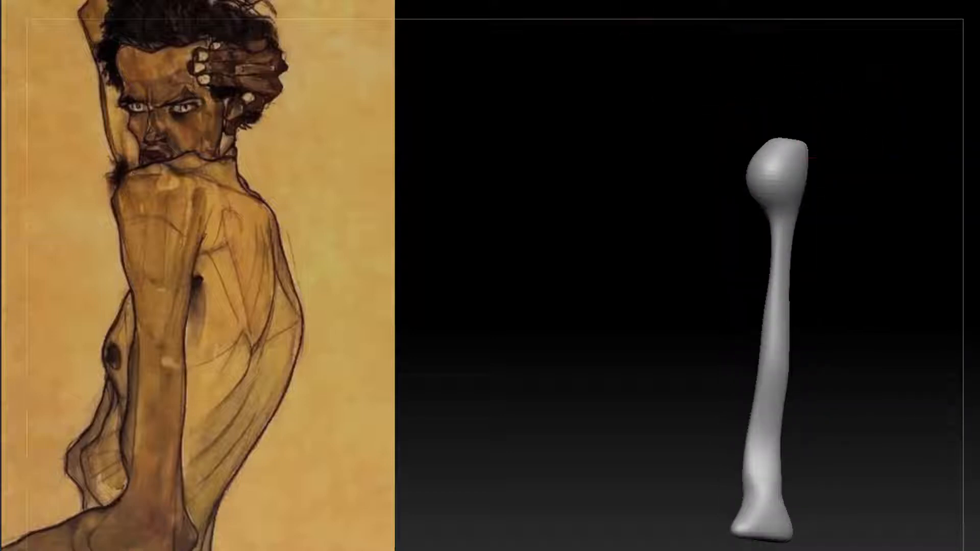
{"action": "right_click_drag", "start_coordinate": [792, 197], "coordinate": [964, 181]}
{"action": "right_click_drag", "start_coordinate": [797, 169], "coordinate": [873, 169]}
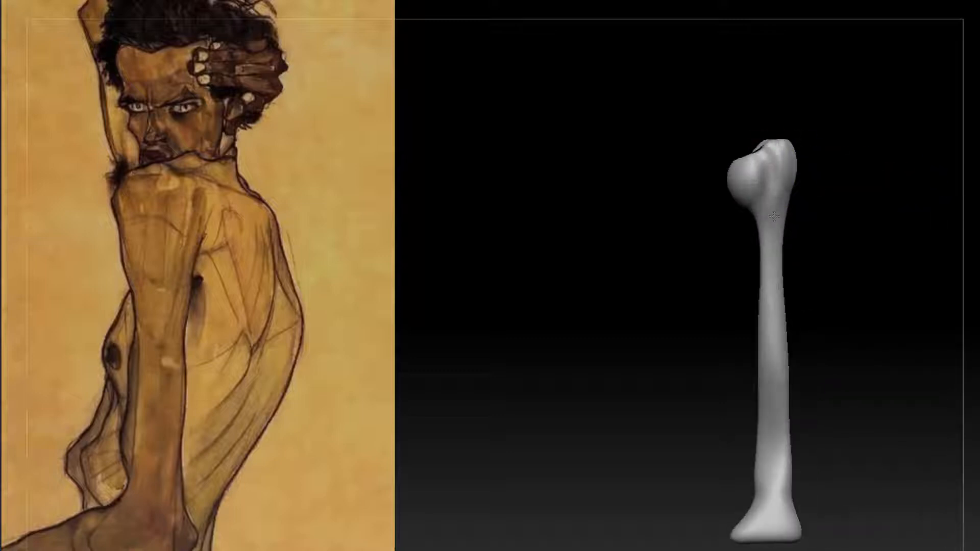
Widen the arm bone's lower end into two side epicondyles with a rounded projection between them
{"action": "right_click_drag", "start_coordinate": [773, 216], "coordinate": [774, 138], "text": "alt"}
{"action": "mouse_move", "coordinate": [772, 426]}
{"action": "right_mouse_down"}
{"action": "mouse_move", "coordinate": [793, 256]}
{"action": "mouse_move", "coordinate": [859, 300]}
{"action": "mouse_move", "coordinate": [827, 275]}
{"action": "right_mouse_up"}
{"action": "left_click_drag", "start_coordinate": [791, 233], "coordinate": [791, 242]}
{"action": "right_click_drag", "start_coordinate": [791, 239], "coordinate": [867, 240]}
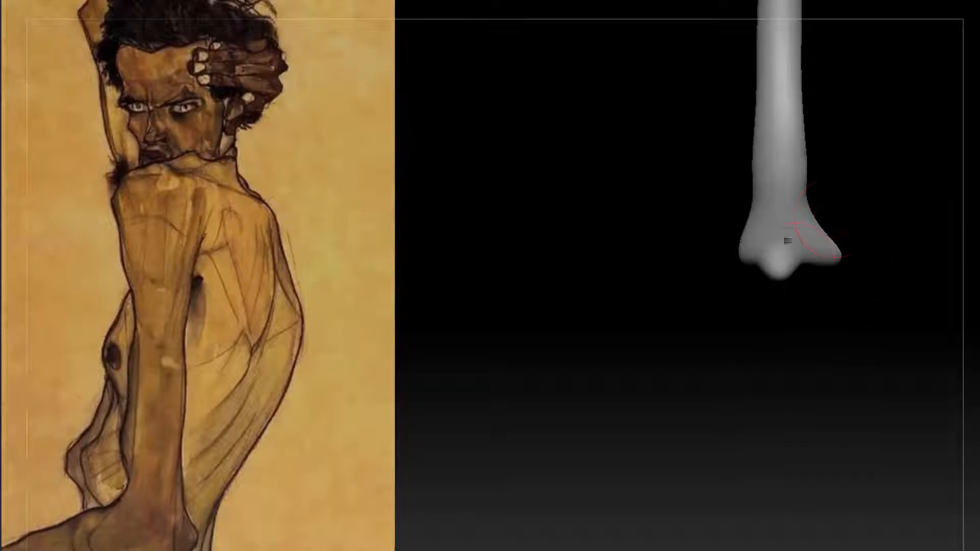
{"action": "left_click_drag", "start_coordinate": [787, 238], "coordinate": [790, 250]}
Hollow the lower end of the arm bone and sculpt the ridges of its elbow joint surface
{"action": "right_click_drag", "start_coordinate": [867, 245], "coordinate": [917, 262], "text": "ctrl"}
{"action": "mouse_move", "coordinate": [933, 301]}
{"action": "right_mouse_down"}
{"action": "mouse_move", "coordinate": [740, 283]}
{"action": "mouse_move", "coordinate": [792, 279]}
{"action": "mouse_move", "coordinate": [757, 291]}
{"action": "right_mouse_up"}
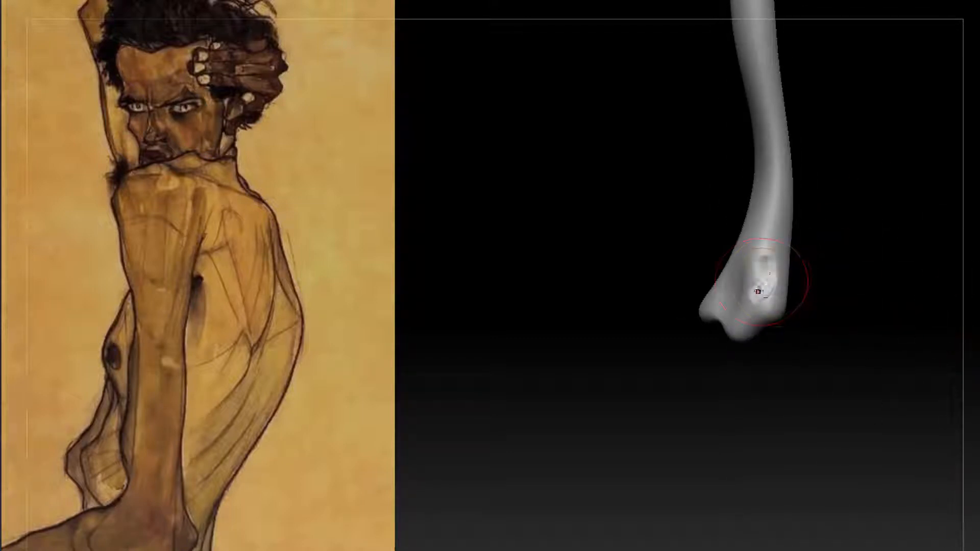
{"action": "mouse_move", "coordinate": [770, 252]}
{"action": "right_mouse_down"}
{"action": "mouse_move", "coordinate": [796, 306]}
{"action": "mouse_move", "coordinate": [785, 330]}
{"action": "mouse_move", "coordinate": [719, 322]}
{"action": "right_mouse_up"}
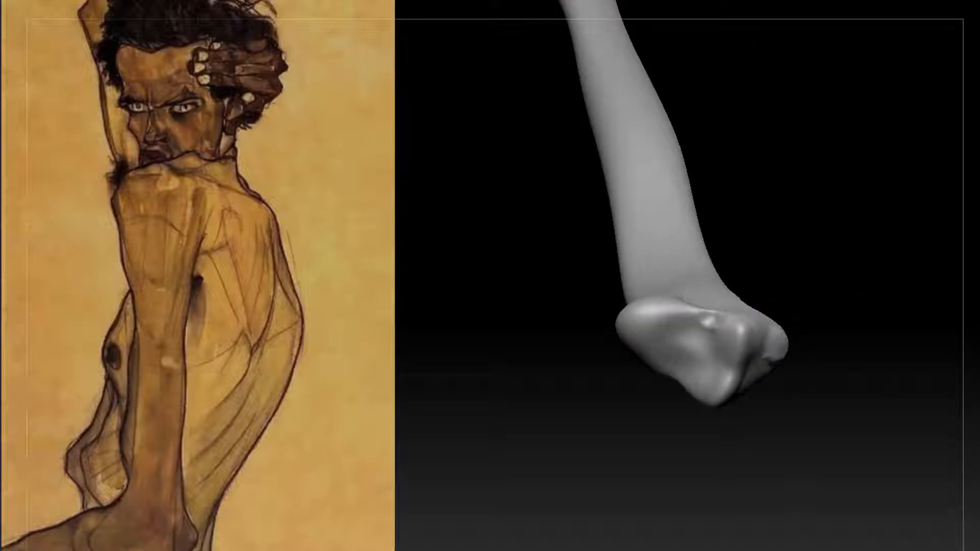
Refine the arm bone's upper end, softening the groove between the rounded ball and the tubercle
{"action": "mouse_move", "coordinate": [763, 292]}
{"action": "right_mouse_down"}
{"action": "mouse_move", "coordinate": [783, 376]}
{"action": "mouse_move", "coordinate": [705, 347]}
{"action": "right_mouse_up"}
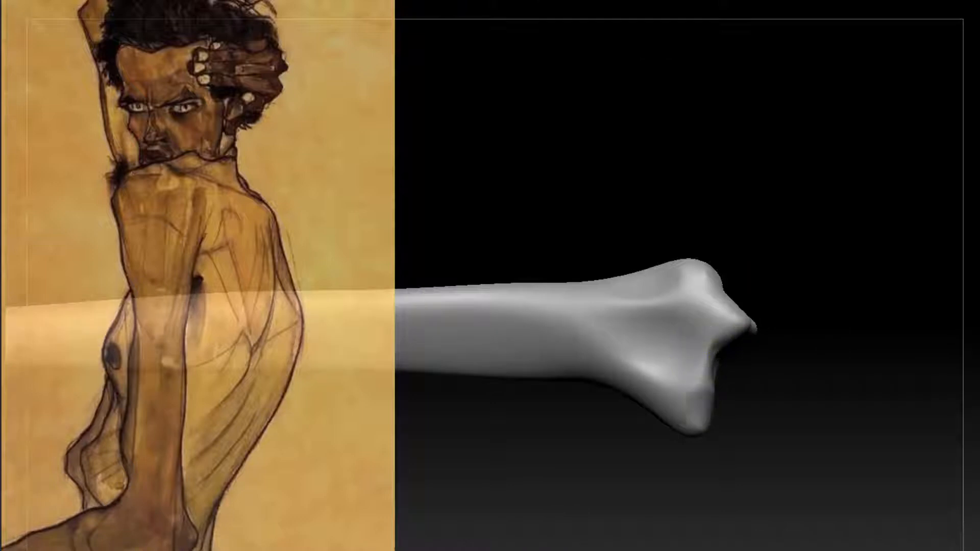
{"action": "right_click_drag", "start_coordinate": [657, 412], "coordinate": [746, 271]}
{"action": "mouse_move", "coordinate": [676, 398]}
{"action": "right_mouse_down"}
{"action": "mouse_move", "coordinate": [814, 413]}
{"action": "mouse_move", "coordinate": [700, 350]}
{"action": "mouse_move", "coordinate": [686, 368]}
{"action": "mouse_move", "coordinate": [719, 350]}
{"action": "mouse_move", "coordinate": [709, 352]}
{"action": "mouse_move", "coordinate": [768, 368]}
{"action": "mouse_move", "coordinate": [815, 345]}
{"action": "mouse_move", "coordinate": [811, 304]}
{"action": "mouse_move", "coordinate": [726, 355]}
{"action": "right_mouse_up"}
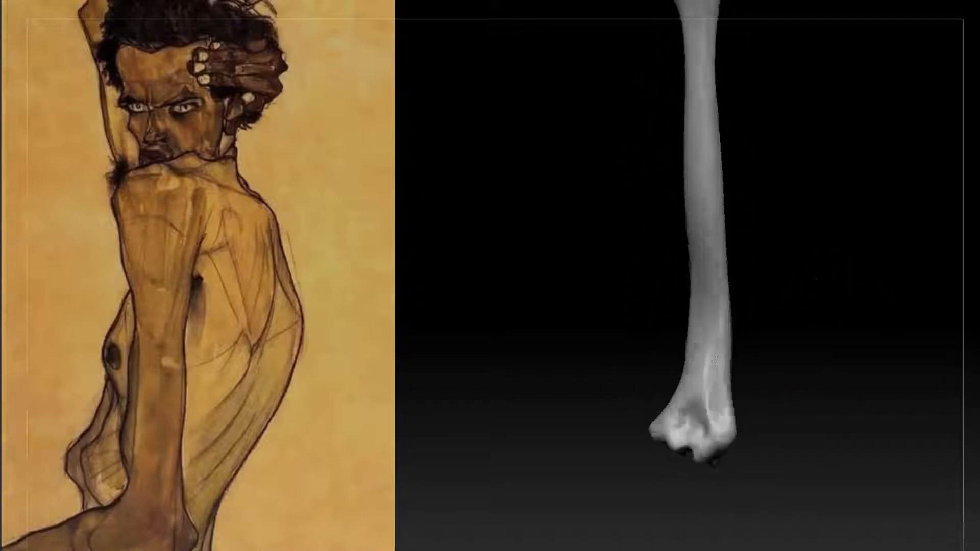
{"action": "right_click_drag", "start_coordinate": [711, 408], "coordinate": [812, 286]}
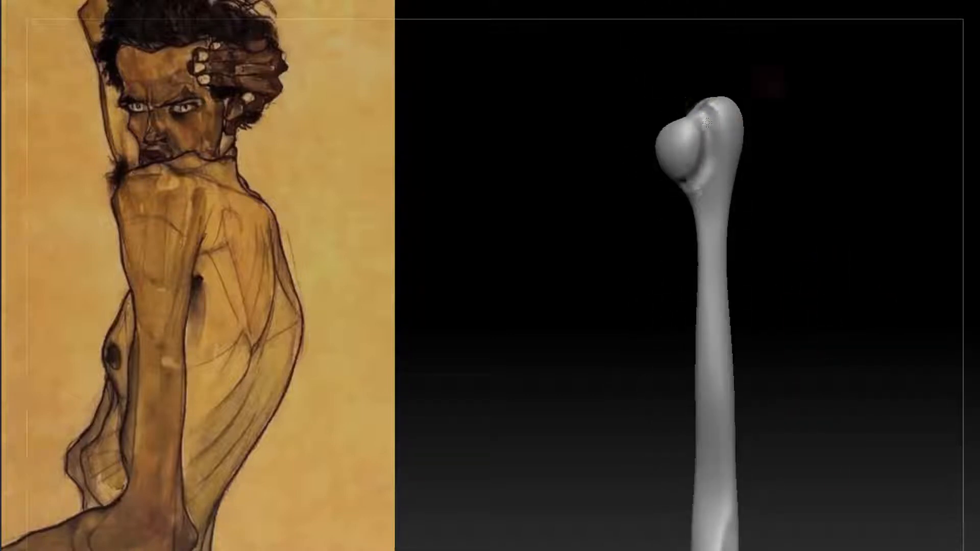
{"action": "right_click_drag", "start_coordinate": [707, 122], "coordinate": [765, 125]}
{"action": "mouse_move", "coordinate": [699, 117]}
{"action": "right_mouse_down"}
{"action": "mouse_move", "coordinate": [612, 36]}
{"action": "mouse_move", "coordinate": [819, 67]}
{"action": "right_mouse_up"}
{"action": "key", "text": "b"}
{"action": "left_click", "coordinate": [911, 145]}
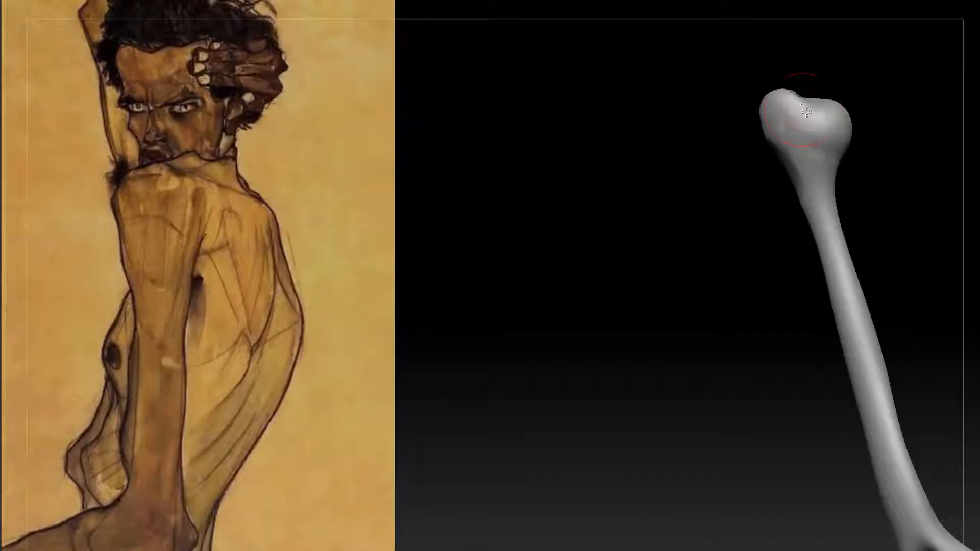
{"action": "right_click_drag", "start_coordinate": [842, 218], "coordinate": [897, 360]}
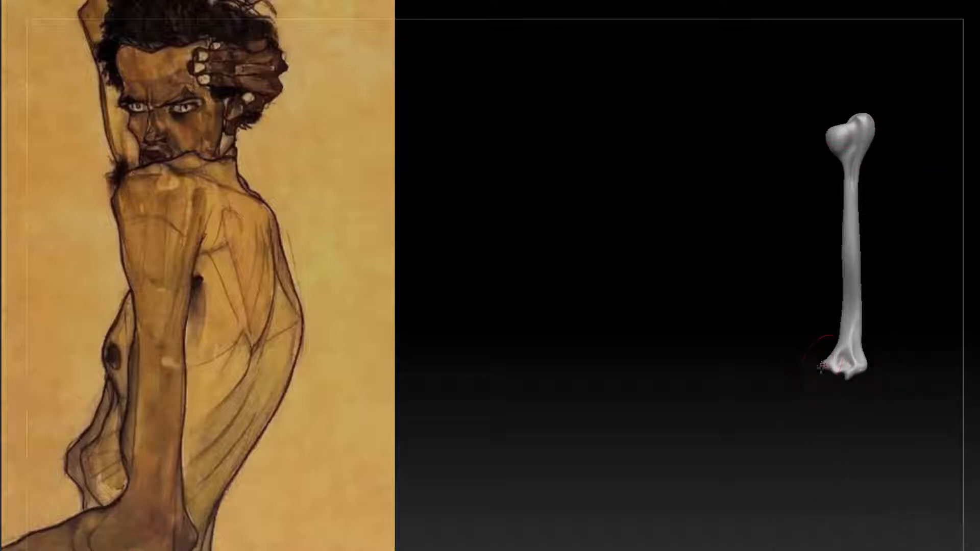
{"action": "right_click_drag", "start_coordinate": [877, 304], "coordinate": [936, 182]}
{"action": "right_click_drag", "start_coordinate": [893, 475], "coordinate": [868, 443]}
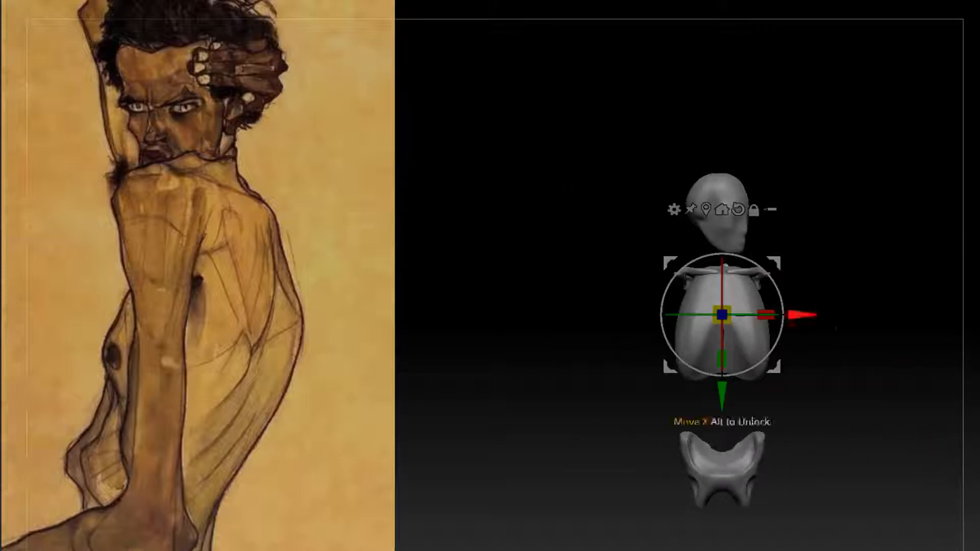
Move the arm bone out to the ribcage's side and align it under the shoulder in side view
{"action": "left_click_drag", "start_coordinate": [797, 315], "coordinate": [862, 315]}
{"action": "right_click_drag", "start_coordinate": [862, 315], "coordinate": [755, 319]}
{"action": "left_click_drag", "start_coordinate": [712, 315], "coordinate": [565, 315]}
{"action": "left_click_drag", "start_coordinate": [640, 393], "coordinate": [640, 412]}
{"action": "left_click_drag", "start_coordinate": [561, 333], "coordinate": [554, 332]}
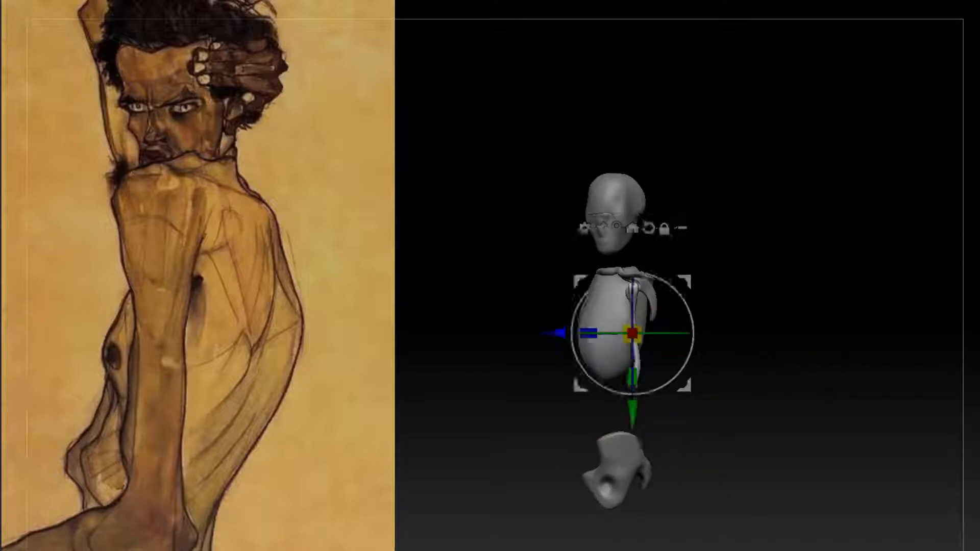
{"action": "right_click_drag", "start_coordinate": [663, 306], "coordinate": [663, 333], "text": "ctrl"}
{"action": "left_click_drag", "start_coordinate": [679, 333], "coordinate": [660, 347]}
{"action": "left_click_drag", "start_coordinate": [630, 413], "coordinate": [631, 406]}
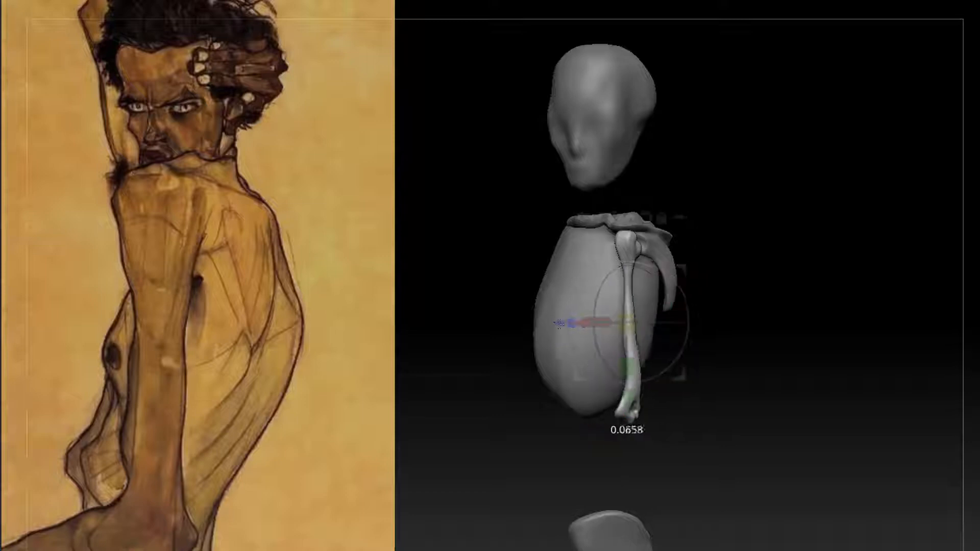
Widen the shoulder girdle so the collarbones and shoulder blades reach farther out past the ribcage's upper part
{"action": "right_click_drag", "start_coordinate": [674, 326], "coordinate": [741, 323], "text": "shift"}
{"action": "left_click", "coordinate": [603, 224], "text": "alt"}
{"action": "left_click_drag", "start_coordinate": [614, 294], "coordinate": [614, 295]}
{"action": "right_click_drag", "start_coordinate": [678, 301], "coordinate": [837, 302], "text": "shift"}
{"action": "key", "text": "y"}
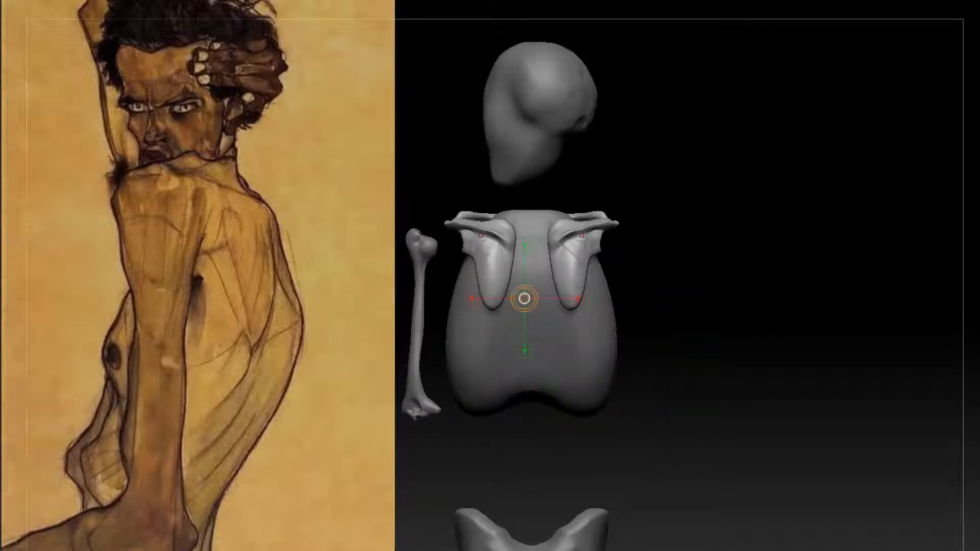
{"action": "left_click_drag", "start_coordinate": [575, 246], "coordinate": [630, 242], "text": "shift"}
{"action": "right_click_drag", "start_coordinate": [676, 228], "coordinate": [837, 210], "text": "shift"}
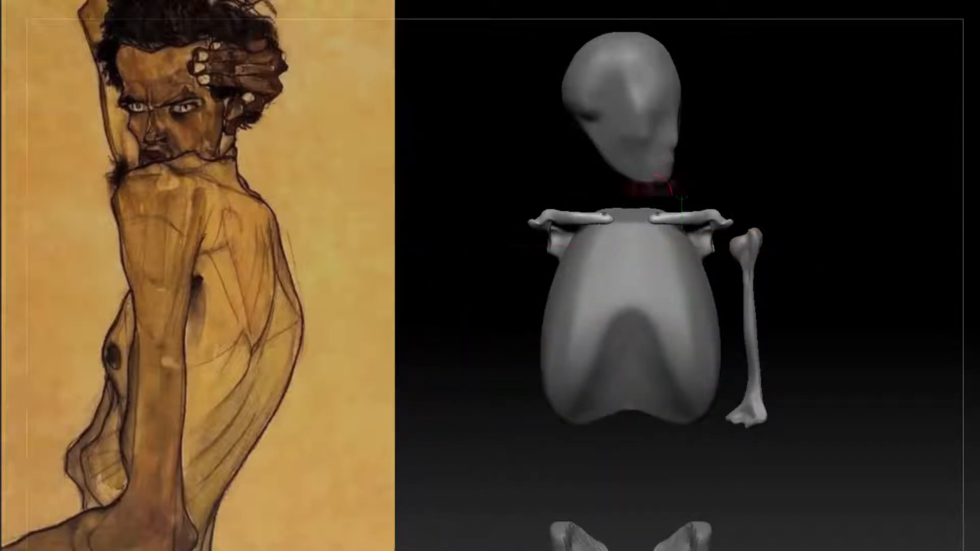
Bring the arm bone and the shoulder blade together so the bone's ball sits against the shoulder socket
{"action": "right_click_drag", "start_coordinate": [684, 200], "coordinate": [694, 265]}
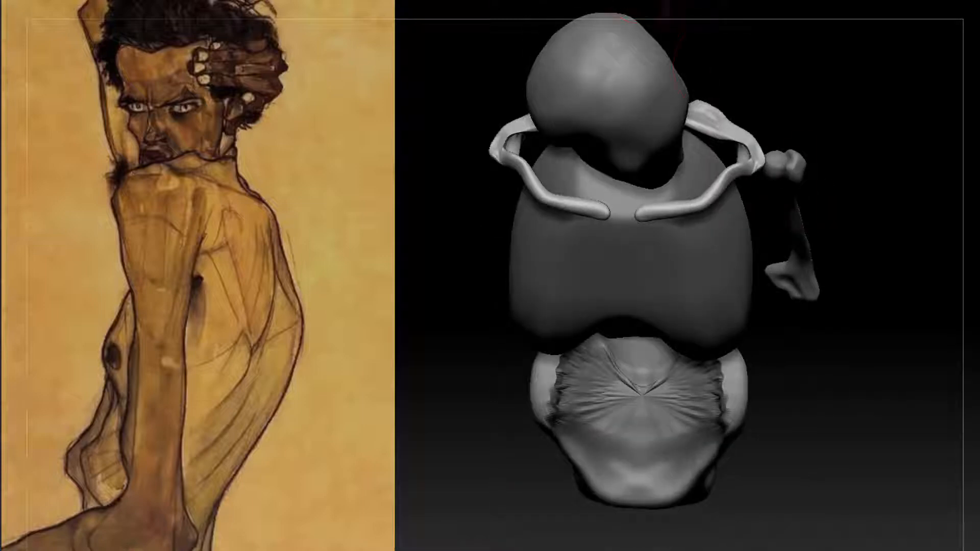
{"action": "right_click_drag", "start_coordinate": [749, 170], "coordinate": [750, 193]}
{"action": "left_click", "coordinate": [704, 223], "text": "alt"}
{"action": "key", "text": "w"}
{"action": "left_click_drag", "start_coordinate": [709, 178], "coordinate": [727, 177]}
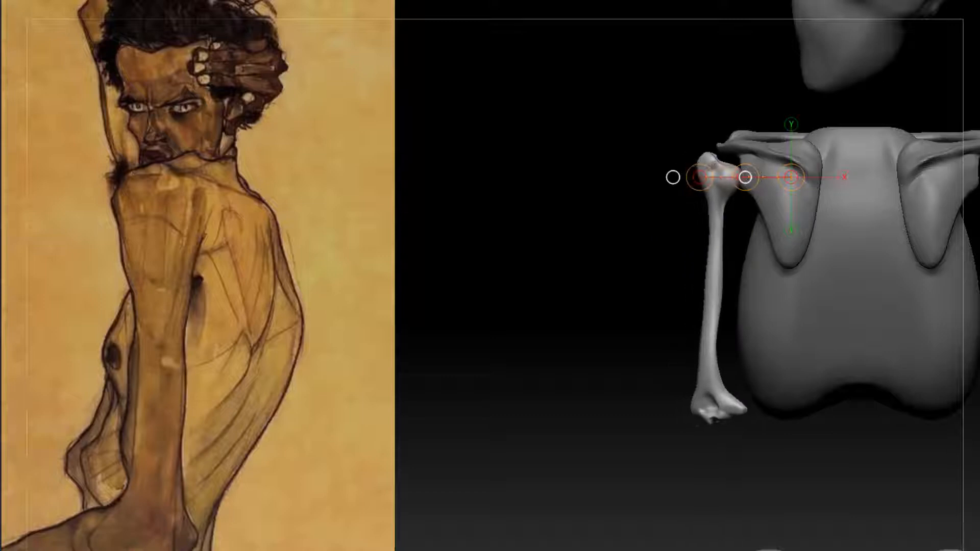
{"action": "right_click_drag", "start_coordinate": [727, 182], "coordinate": [771, 188]}
{"action": "right_click_drag", "start_coordinate": [845, 225], "coordinate": [870, 293], "text": "ctrl"}
{"action": "right_click_drag", "start_coordinate": [870, 293], "coordinate": [880, 354]}
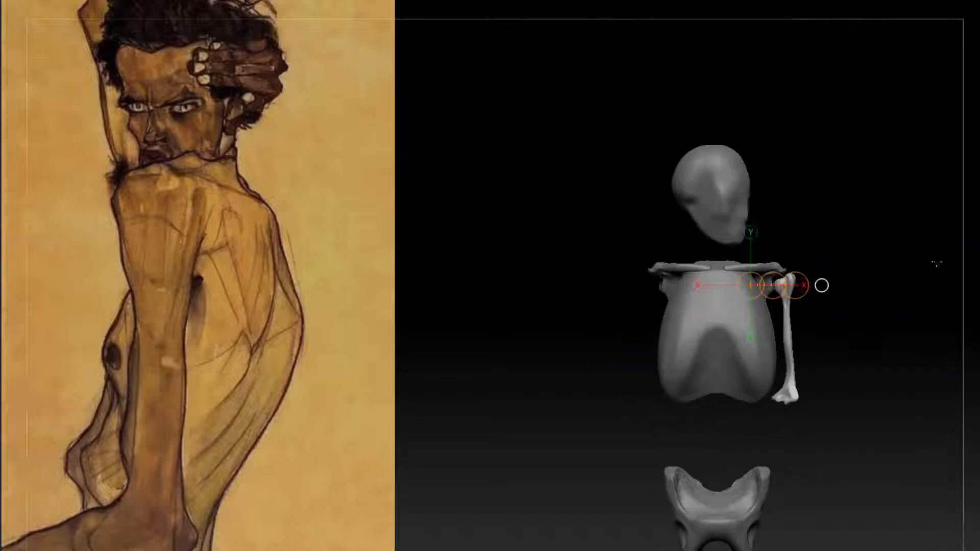
{"action": "right_click_drag", "start_coordinate": [908, 298], "coordinate": [909, 266], "text": "alt"}
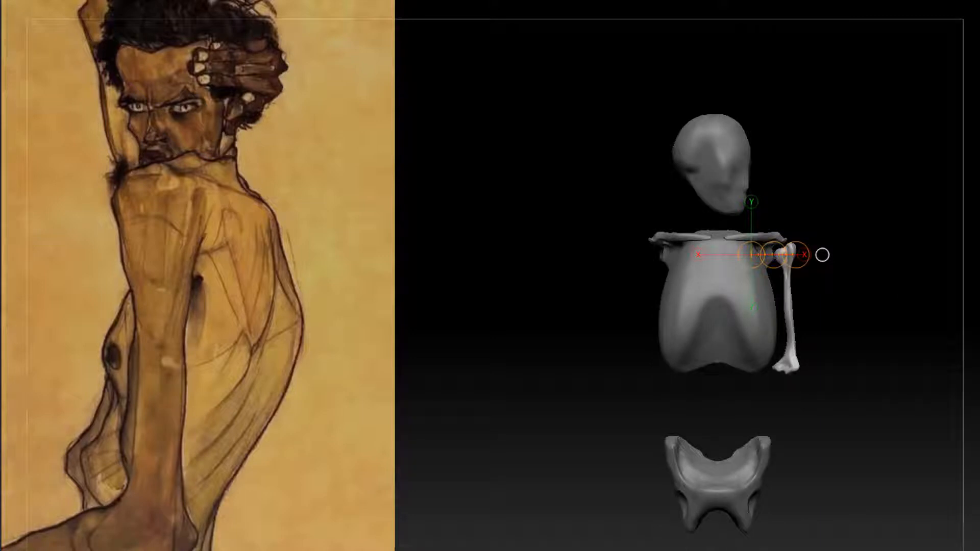
Add a Cube3D for the forearm and narrow it into a thin upright slab
{"action": "key", "text": "F1"}
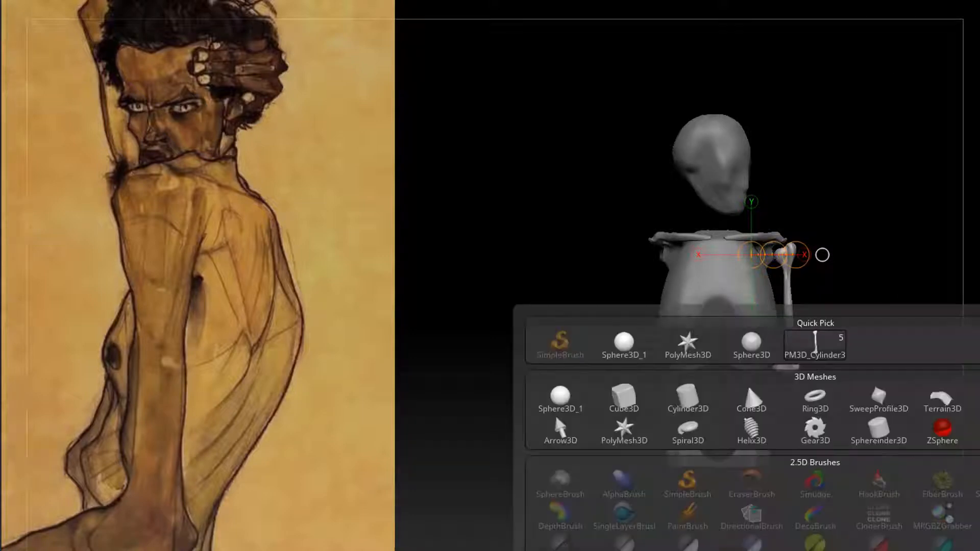
{"action": "left_click", "coordinate": [633, 401]}
{"action": "right_click_drag", "start_coordinate": [740, 327], "coordinate": [681, 325]}
{"action": "mouse_move", "coordinate": [647, 342]}
{"action": "left_mouse_down"}
{"action": "mouse_move", "coordinate": [782, 343]}
{"action": "mouse_move", "coordinate": [653, 342]}
{"action": "left_mouse_up"}
{"action": "right_click_drag", "start_coordinate": [684, 326], "coordinate": [742, 327]}
{"action": "mouse_move", "coordinate": [509, 342]}
{"action": "left_mouse_down"}
{"action": "mouse_move", "coordinate": [691, 343]}
{"action": "mouse_move", "coordinate": [539, 343]}
{"action": "left_mouse_up"}
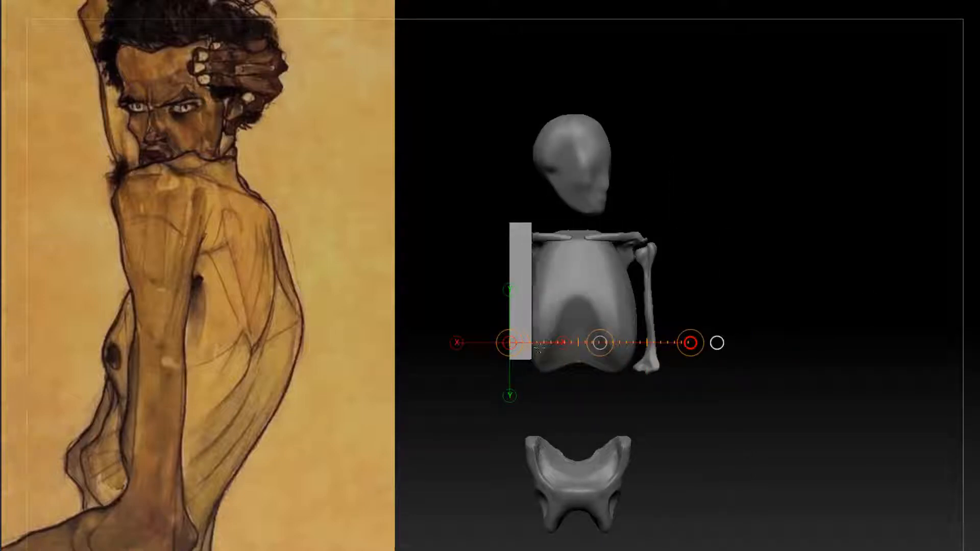
Shorten the forearm slab, place it below the arm bone's elbow end and tilt its lower end outward
{"action": "left_click_drag", "start_coordinate": [531, 223], "coordinate": [531, 378]}
{"action": "left_click_drag", "start_coordinate": [532, 300], "coordinate": [662, 452]}
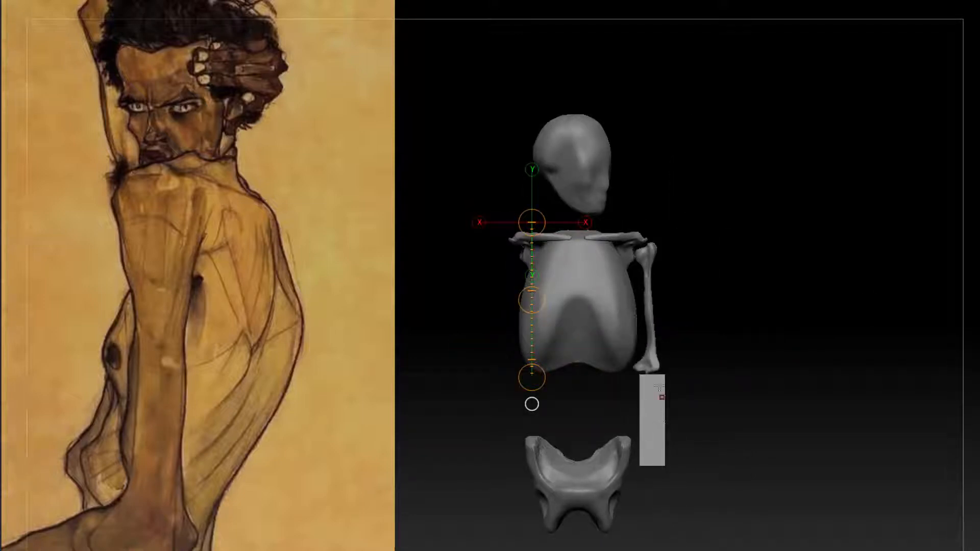
{"action": "mouse_move", "coordinate": [655, 374]}
{"action": "left_mouse_down"}
{"action": "mouse_move", "coordinate": [661, 470]}
{"action": "mouse_move", "coordinate": [683, 462]}
{"action": "left_mouse_up"}
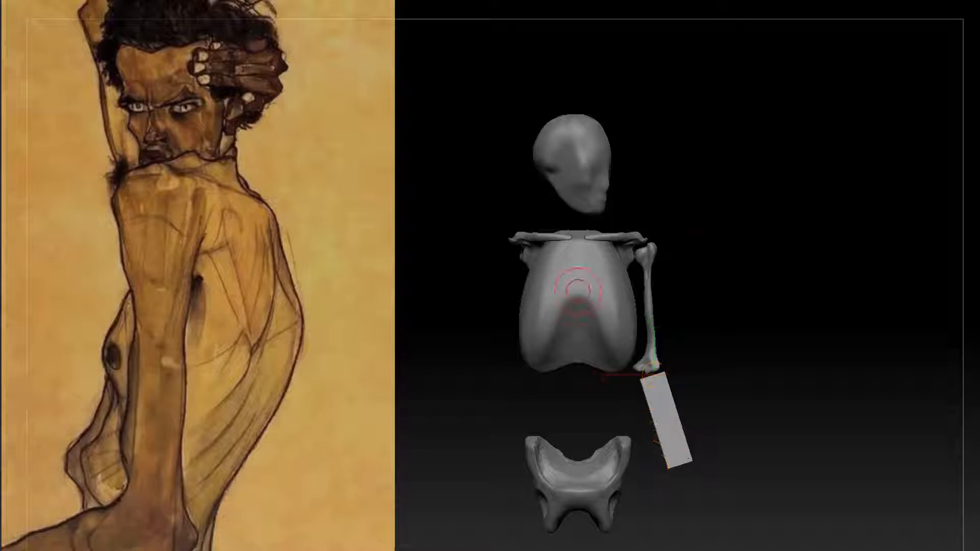
{"action": "left_click_drag", "start_coordinate": [784, 393], "coordinate": [734, 421]}
{"action": "left_click_drag", "start_coordinate": [733, 376], "coordinate": [688, 454]}
{"action": "left_click_drag", "start_coordinate": [587, 357], "coordinate": [689, 357]}
{"action": "right_click_drag", "start_coordinate": [689, 357], "coordinate": [689, 418], "text": "ctrl"}
{"action": "left_click_drag", "start_coordinate": [768, 449], "coordinate": [755, 449]}
{"action": "left_click_drag", "start_coordinate": [857, 408], "coordinate": [664, 408]}
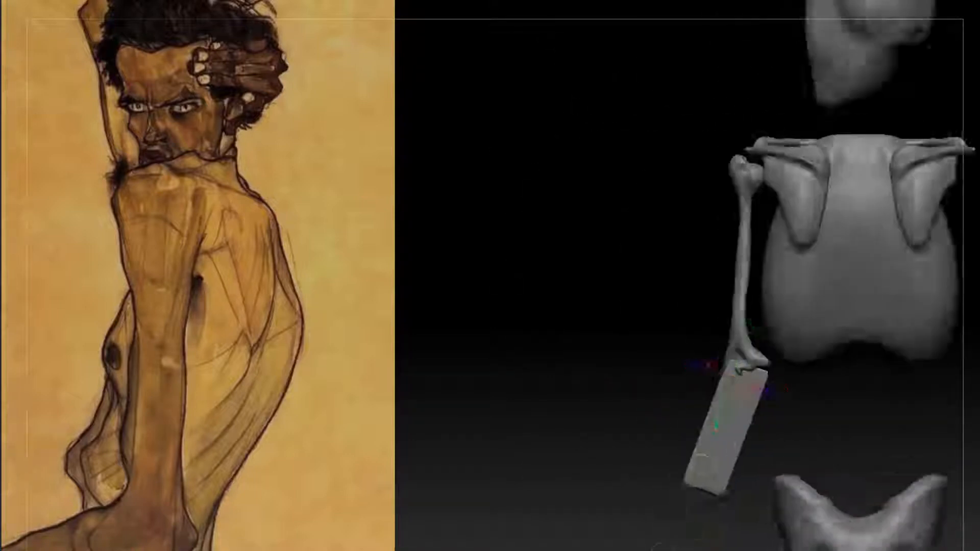
Sculpt a rounded elbow knob at the forearm slab's upper back and flare its lower outer corner
{"action": "mouse_move", "coordinate": [525, 199]}
{"action": "left_mouse_down"}
{"action": "mouse_move", "coordinate": [753, 384]}
{"action": "mouse_move", "coordinate": [749, 360]}
{"action": "left_mouse_up"}
{"action": "left_click_drag", "start_coordinate": [638, 449], "coordinate": [828, 462]}
{"action": "left_click_drag", "start_coordinate": [815, 505], "coordinate": [808, 406]}
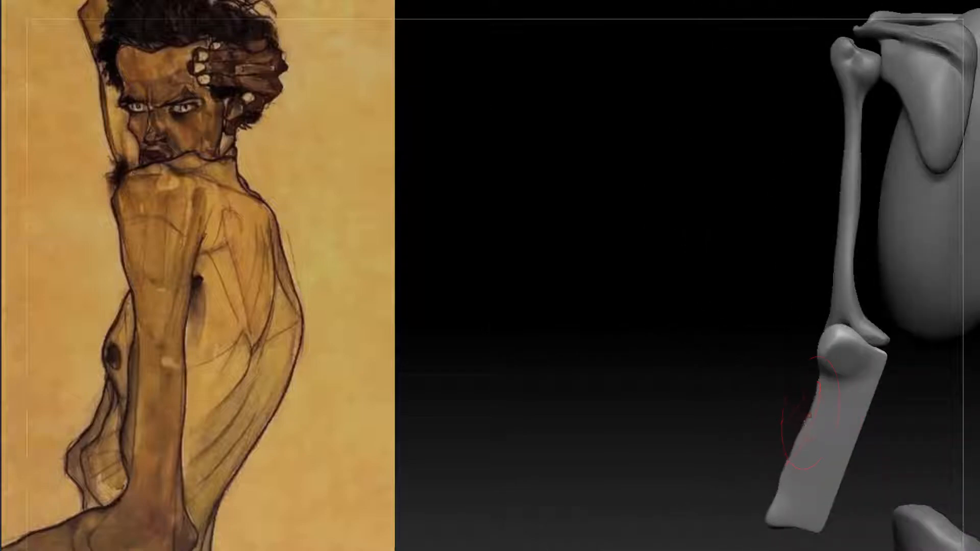
{"action": "mouse_move", "coordinate": [814, 453]}
{"action": "left_mouse_down"}
{"action": "mouse_move", "coordinate": [814, 432]}
{"action": "mouse_move", "coordinate": [846, 436]}
{"action": "mouse_move", "coordinate": [846, 480]}
{"action": "left_mouse_up"}
Carve long grooves down the back of the forearm slab to suggest two separate bones
{"action": "key", "text": "b"}
{"action": "key", "text": "m"}
{"action": "key", "text": "v"}
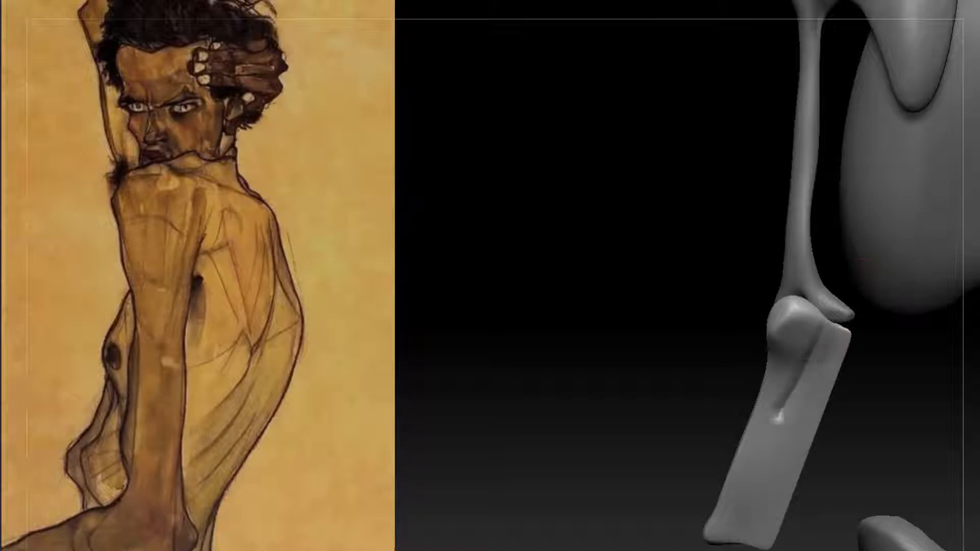
{"action": "left_click_drag", "start_coordinate": [820, 332], "coordinate": [741, 491]}
{"action": "left_click_drag", "start_coordinate": [822, 327], "coordinate": [760, 504]}
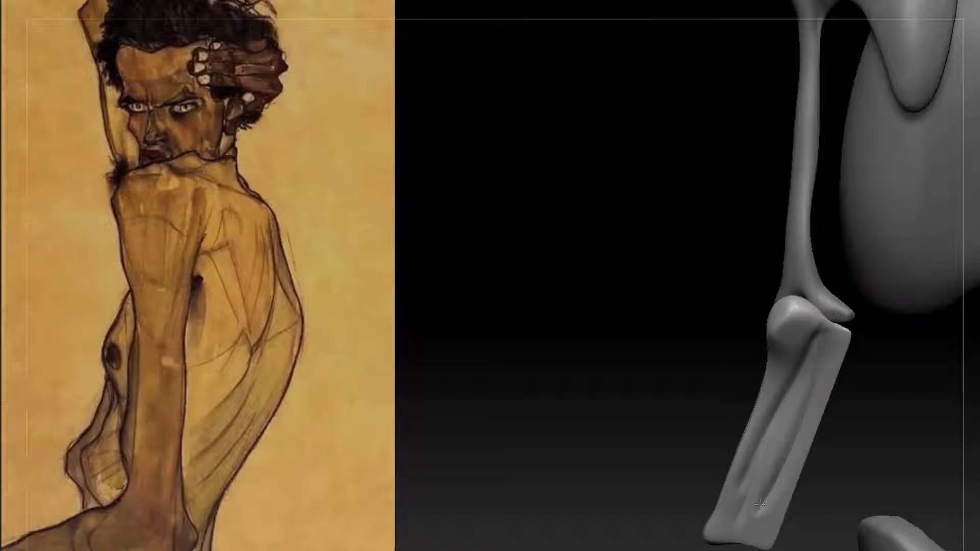
{"action": "left_click_drag", "start_coordinate": [848, 342], "coordinate": [817, 321]}
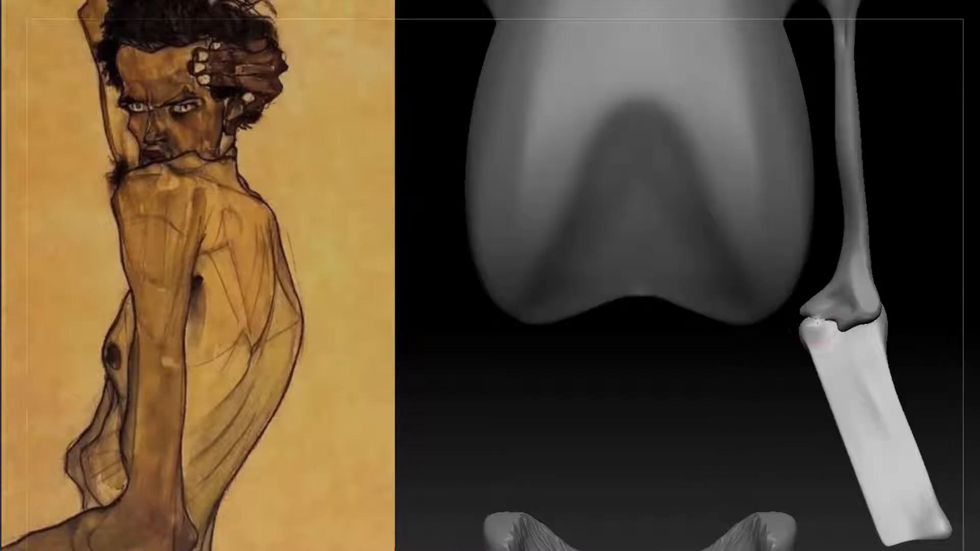
Carve and deepen long grooves down the front of the forearm with the Dam Standard brush to separate the two bones
{"action": "left_click_drag", "start_coordinate": [929, 373], "coordinate": [893, 348], "text": "alt"}
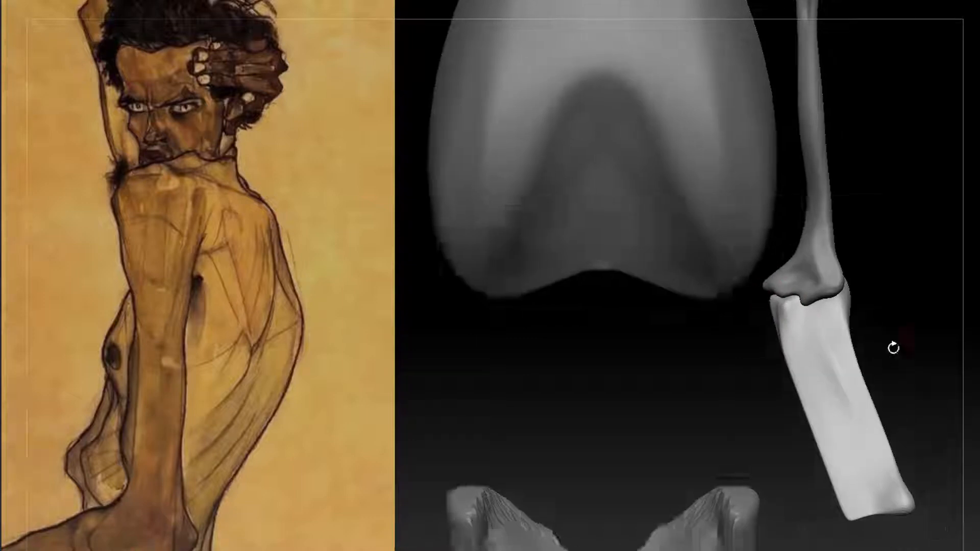
{"action": "key", "text": "b"}
{"action": "key", "text": "d"}
{"action": "key", "text": "s"}
{"action": "left_click_drag", "start_coordinate": [815, 312], "coordinate": [883, 505]}
{"action": "left_click_drag", "start_coordinate": [818, 332], "coordinate": [862, 485]}
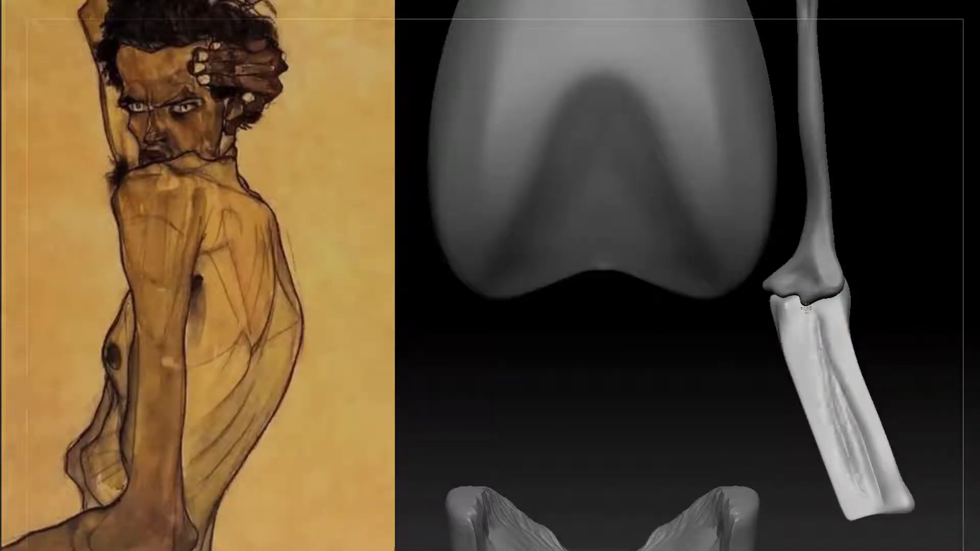
{"action": "mouse_move", "coordinate": [794, 305]}
{"action": "left_mouse_down"}
{"action": "mouse_move", "coordinate": [834, 423]}
{"action": "mouse_move", "coordinate": [825, 386]}
{"action": "left_mouse_up"}
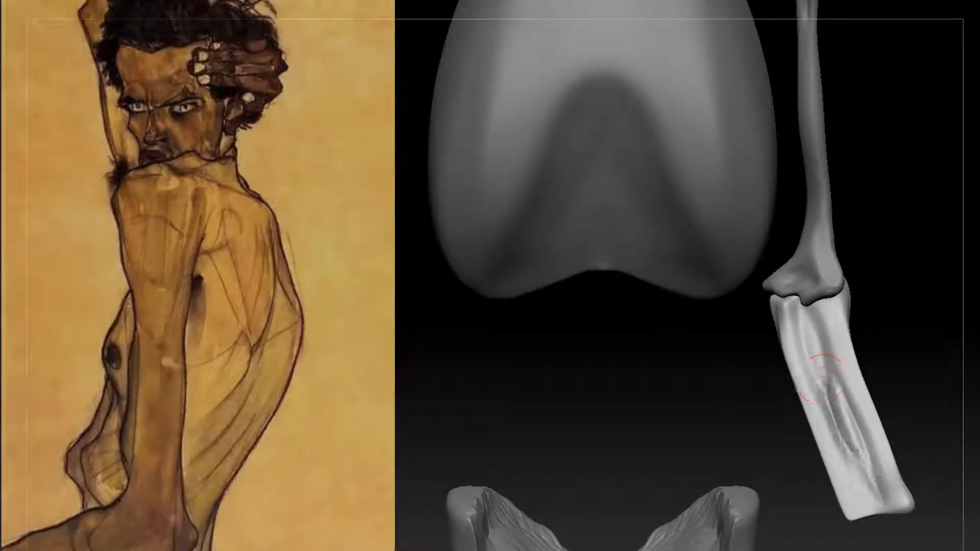
{"action": "mouse_move", "coordinate": [855, 450]}
{"action": "left_mouse_down"}
{"action": "mouse_move", "coordinate": [868, 474]}
{"action": "mouse_move", "coordinate": [903, 461]}
{"action": "mouse_move", "coordinate": [918, 421]}
{"action": "mouse_move", "coordinate": [816, 403]}
{"action": "left_mouse_up"}
{"action": "key", "text": "b"}
{"action": "key", "text": "c"}
{"action": "key", "text": "b"}
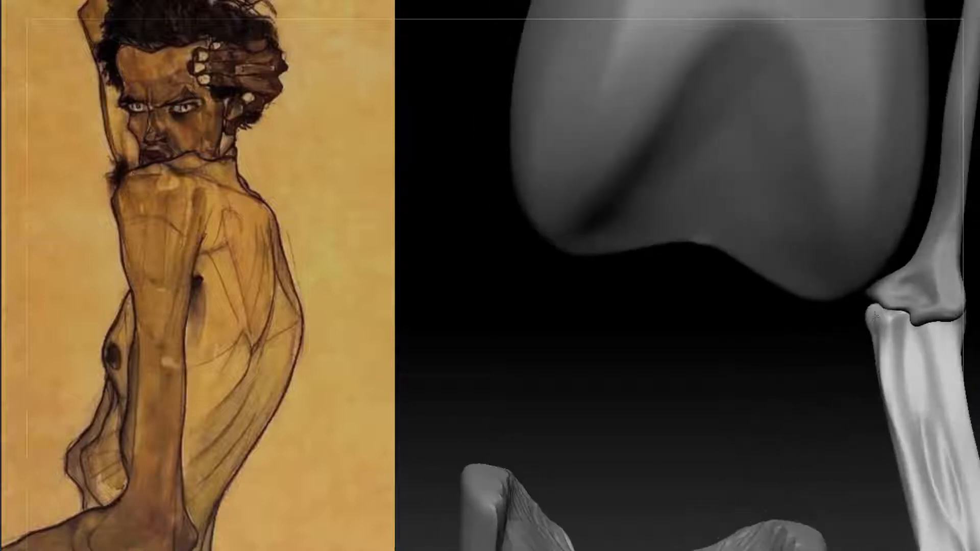
Add a cube for the hand and scale it down to a smaller block
{"action": "left_click_drag", "start_coordinate": [867, 408], "coordinate": [977, 482], "text": "alt"}
{"action": "left_click", "coordinate": [978, 479]}
{"action": "left_click", "coordinate": [631, 409]}
{"action": "right_click_drag", "start_coordinate": [757, 326], "coordinate": [757, 300], "text": "ctrl"}
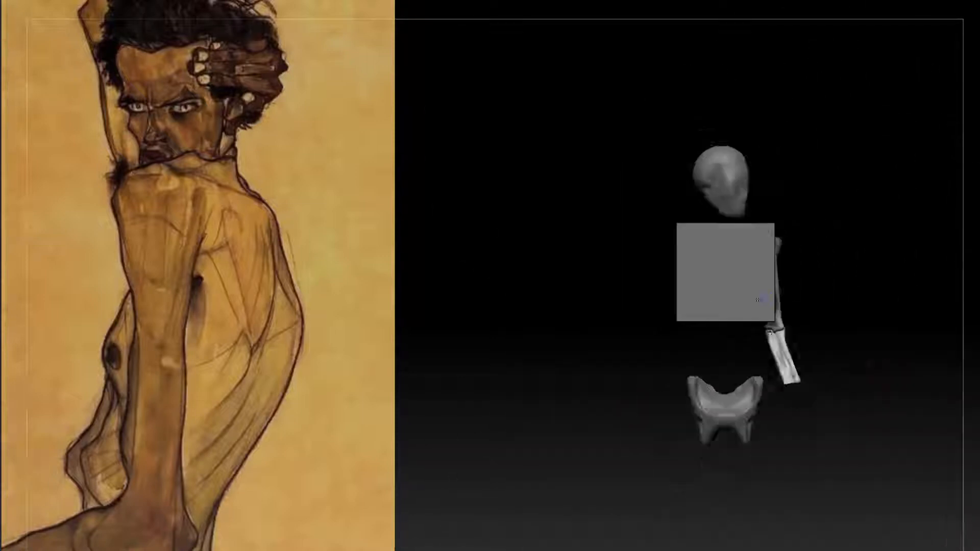
{"action": "left_click", "coordinate": [757, 299], "text": "alt"}
{"action": "key", "text": "w"}
{"action": "left_click_drag", "start_coordinate": [752, 228], "coordinate": [733, 335]}
{"action": "left_click_drag", "start_coordinate": [743, 274], "coordinate": [753, 297]}
Flatten the hand block and move it down beneath the forearm's lower end
{"action": "left_click_drag", "start_coordinate": [836, 378], "coordinate": [835, 479], "text": "shift"}
{"action": "left_click_drag", "start_coordinate": [835, 479], "coordinate": [835, 450]}
{"action": "mouse_move", "coordinate": [774, 422]}
{"action": "left_mouse_down", "text": "shift"}
{"action": "mouse_move", "coordinate": [874, 422]}
{"action": "mouse_move", "coordinate": [814, 422]}
{"action": "mouse_move", "coordinate": [910, 345]}
{"action": "mouse_move", "coordinate": [911, 388]}
{"action": "left_mouse_up", "text": "shift"}
{"action": "left_click_drag", "start_coordinate": [912, 398], "coordinate": [774, 398], "text": "shift"}
{"action": "mouse_move", "coordinate": [773, 398]}
{"action": "left_mouse_down"}
{"action": "mouse_move", "coordinate": [842, 398]}
{"action": "mouse_move", "coordinate": [767, 411]}
{"action": "left_mouse_up"}
{"action": "left_click_drag", "start_coordinate": [914, 322], "coordinate": [975, 317]}
{"action": "mouse_move", "coordinate": [885, 367]}
{"action": "left_mouse_down", "text": "shift"}
{"action": "mouse_move", "coordinate": [874, 468]}
{"action": "mouse_move", "coordinate": [884, 467]}
{"action": "left_mouse_up", "text": "shift"}
{"action": "left_click_drag", "start_coordinate": [884, 467], "coordinate": [884, 442]}
Shorten the hand block slightly and shift it outward so its upper edge meets the wrist
{"action": "left_click_drag", "start_coordinate": [843, 412], "coordinate": [881, 413], "text": "shift"}
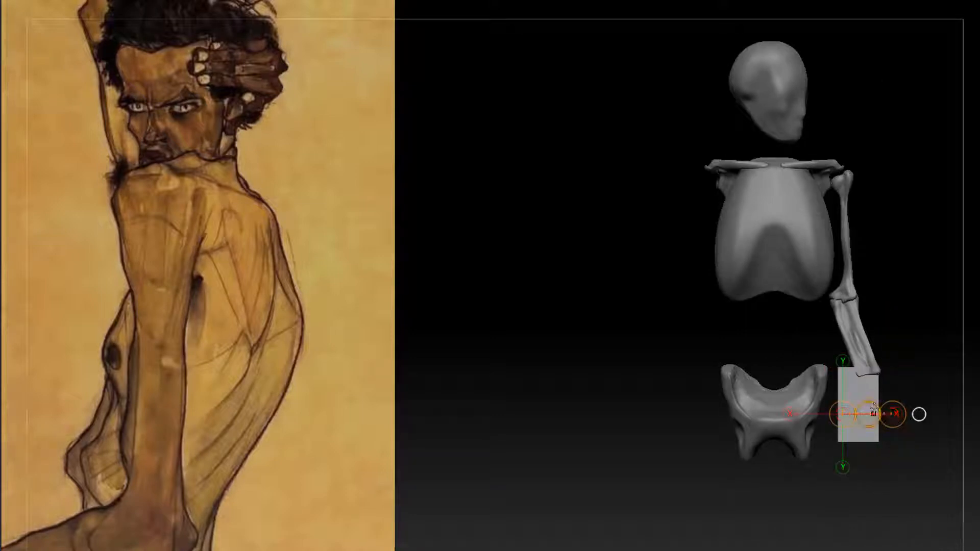
{"action": "left_click_drag", "start_coordinate": [873, 368], "coordinate": [873, 439], "text": "shift"}
{"action": "left_click_drag", "start_coordinate": [847, 412], "coordinate": [889, 416], "text": "shift"}
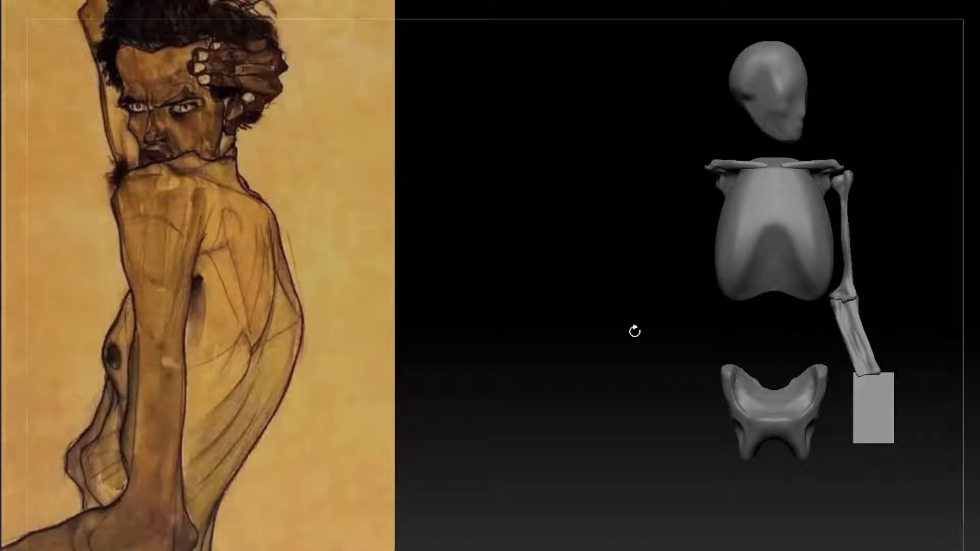
{"action": "mouse_move", "coordinate": [857, 502]}
{"action": "left_mouse_down", "text": "alt"}
{"action": "mouse_move", "coordinate": [866, 433]}
{"action": "mouse_move", "coordinate": [776, 401]}
{"action": "mouse_move", "coordinate": [792, 456]}
{"action": "left_mouse_up", "text": "alt"}
{"action": "left_click_drag", "start_coordinate": [776, 402], "coordinate": [879, 401], "text": "shift"}
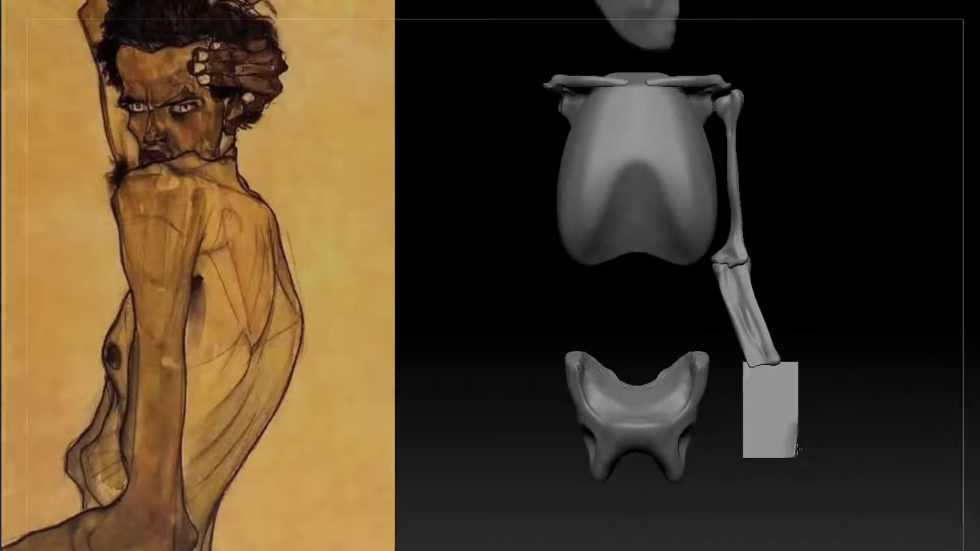
Taper and round the hand block's outer edge and pull out a thumb wedge from its side
{"action": "mouse_move", "coordinate": [798, 449]}
{"action": "left_mouse_down"}
{"action": "mouse_move", "coordinate": [800, 388]}
{"action": "mouse_move", "coordinate": [786, 403]}
{"action": "left_mouse_up"}
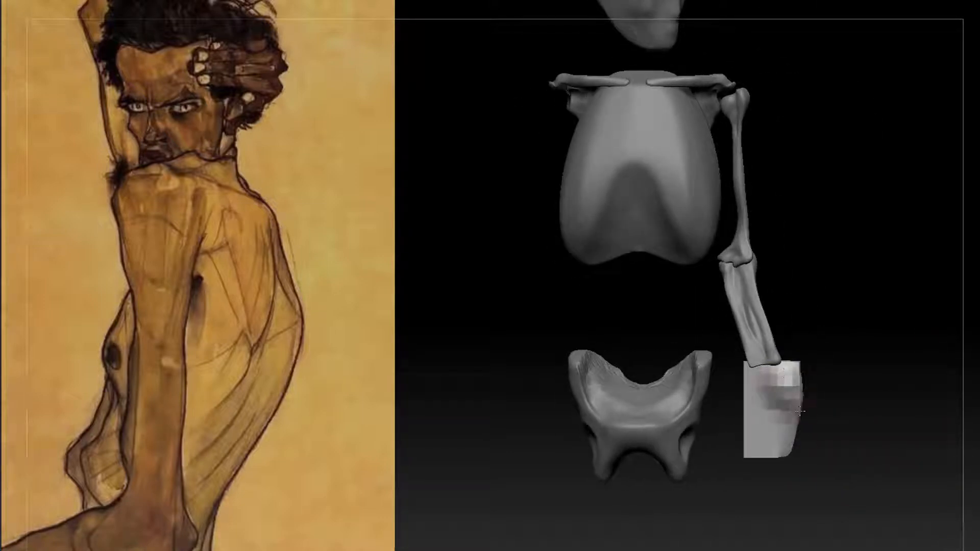
{"action": "left_click_drag", "start_coordinate": [908, 390], "coordinate": [846, 389], "text": "shift"}
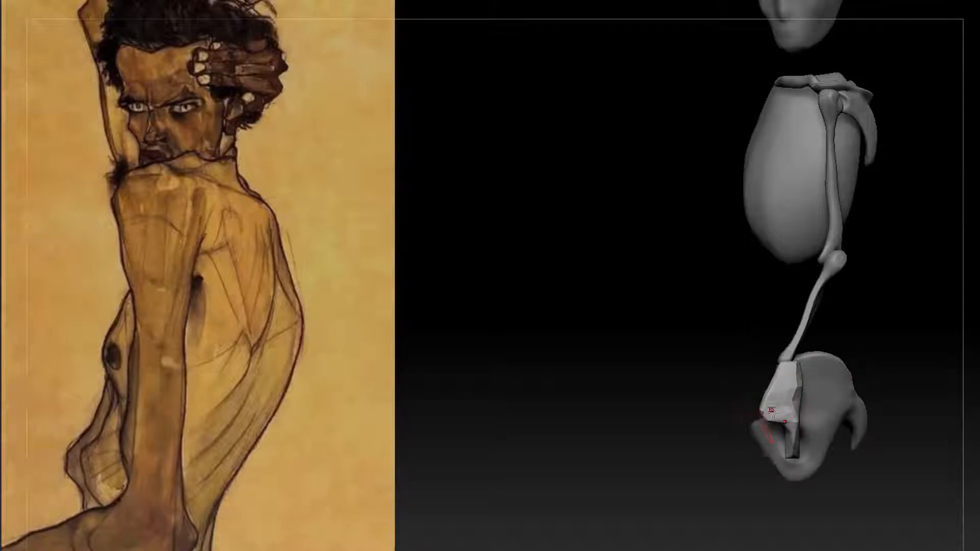
{"action": "left_click_drag", "start_coordinate": [771, 411], "coordinate": [826, 383], "text": "shift"}
{"action": "left_click_drag", "start_coordinate": [830, 426], "coordinate": [818, 426]}
{"action": "left_click_drag", "start_coordinate": [851, 427], "coordinate": [750, 413]}
{"action": "mouse_move", "coordinate": [821, 406]}
{"action": "left_mouse_down"}
{"action": "mouse_move", "coordinate": [837, 406]}
{"action": "mouse_move", "coordinate": [870, 370]}
{"action": "mouse_move", "coordinate": [861, 366]}
{"action": "left_mouse_up"}
{"action": "key", "text": "n"}
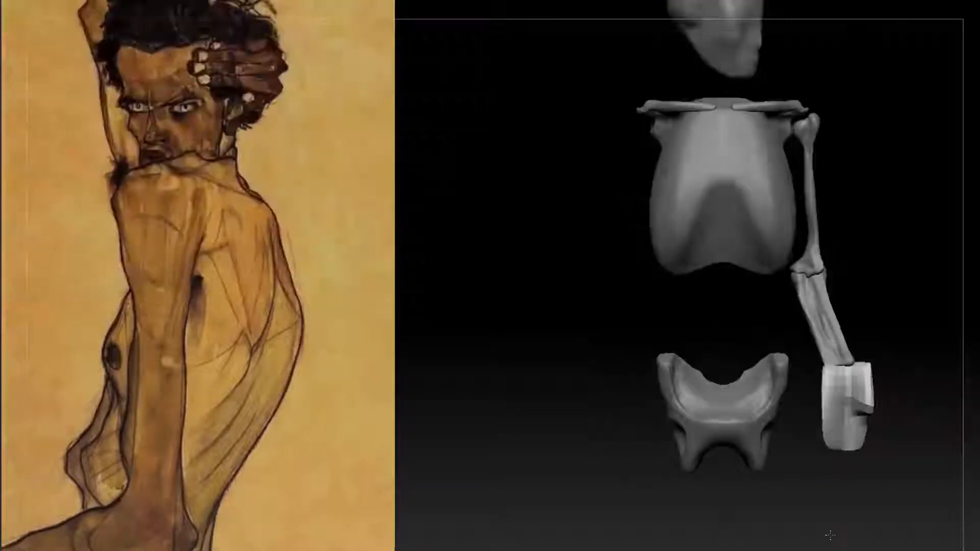
Refine the thumb wedge and smooth the hand block into a softer mitten shape
{"action": "left_click_drag", "start_coordinate": [886, 525], "coordinate": [851, 522]}
{"action": "key", "text": "d"}
{"action": "left_click", "coordinate": [514, 138]}
{"action": "left_click_drag", "start_coordinate": [899, 336], "coordinate": [918, 334], "text": "shift"}
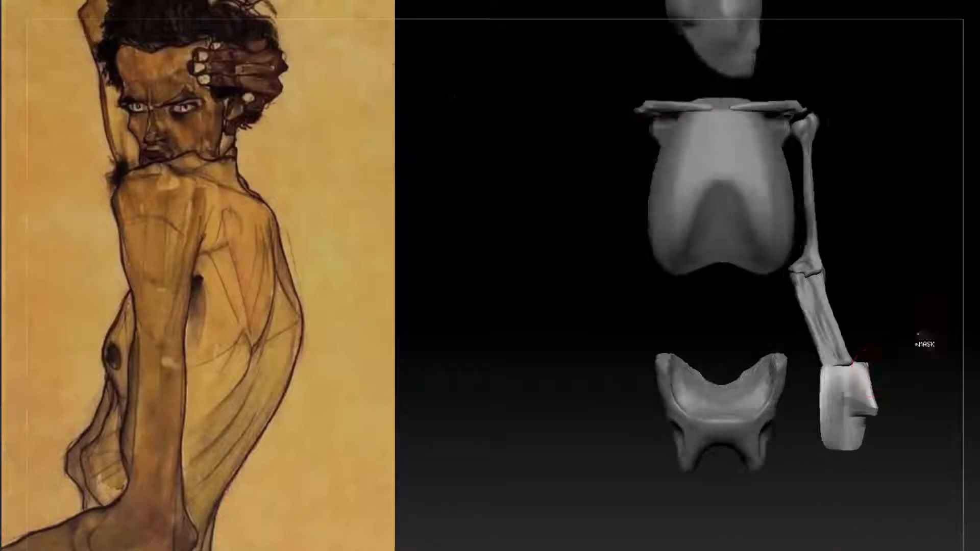
{"action": "left_click_drag", "start_coordinate": [870, 382], "coordinate": [756, 332], "text": "alt"}
Merge the arm pieces down into one subtool, accepting that this cannot be undone
{"action": "left_click_drag", "start_coordinate": [531, 21], "coordinate": [624, 5], "text": "shift"}
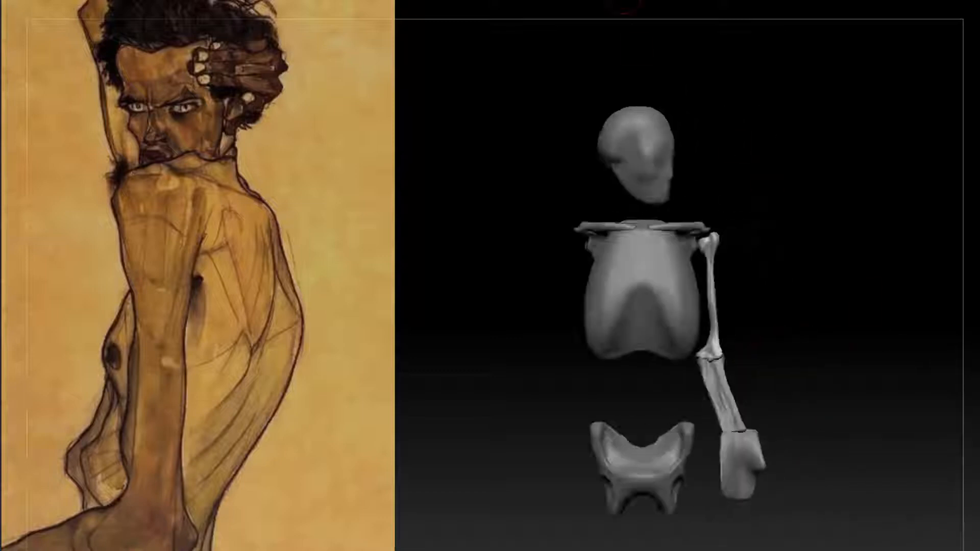
{"action": "left_click", "coordinate": [977, 253]}
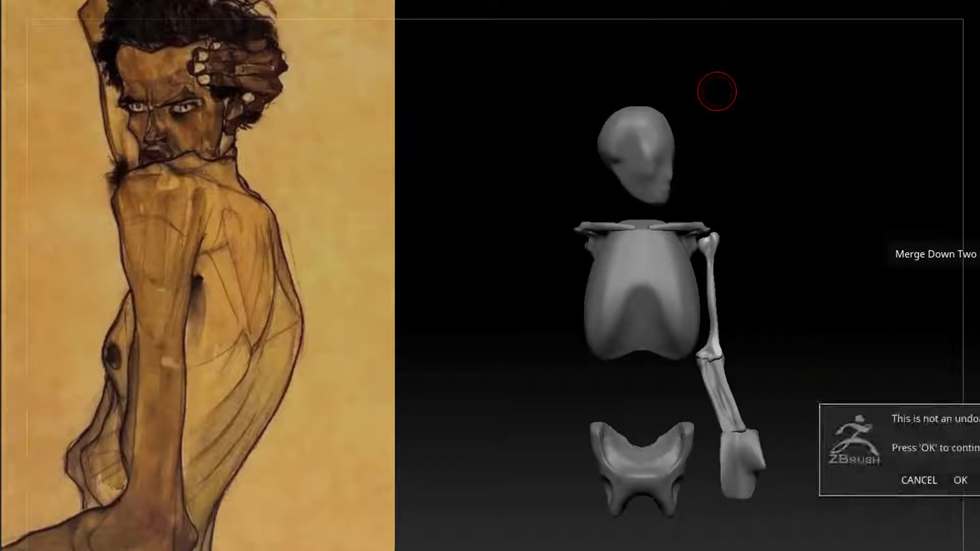
{"action": "key", "text": "Return"}
Mirror the arm to the other side of the body with SubTool Master
{"action": "left_click", "coordinate": [714, 2]}
{"action": "left_click", "coordinate": [755, 141]}
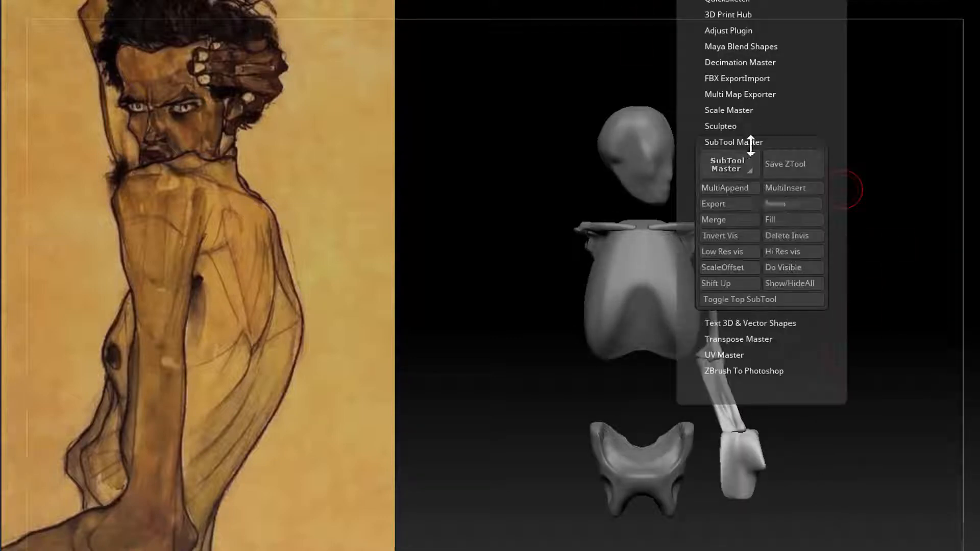
{"action": "left_click", "coordinate": [791, 207]}
{"action": "left_click", "coordinate": [490, 242]}
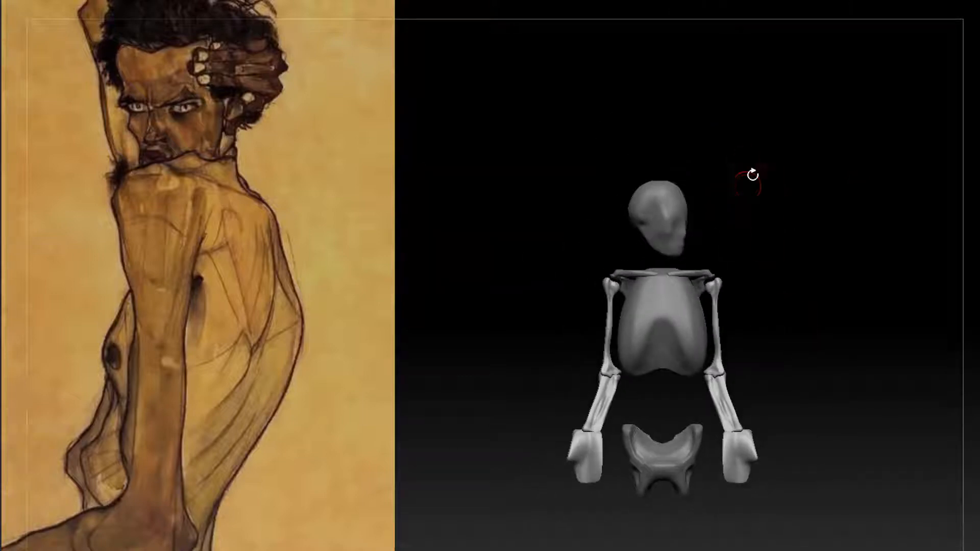
Mask the upper arms down to the elbow, leaving the forearm and hand free to pose
{"action": "key", "text": "w"}
{"action": "left_click_drag", "start_coordinate": [715, 365], "coordinate": [722, 385]}
{"action": "left_click_drag", "start_coordinate": [777, 366], "coordinate": [773, 381], "text": "shift"}
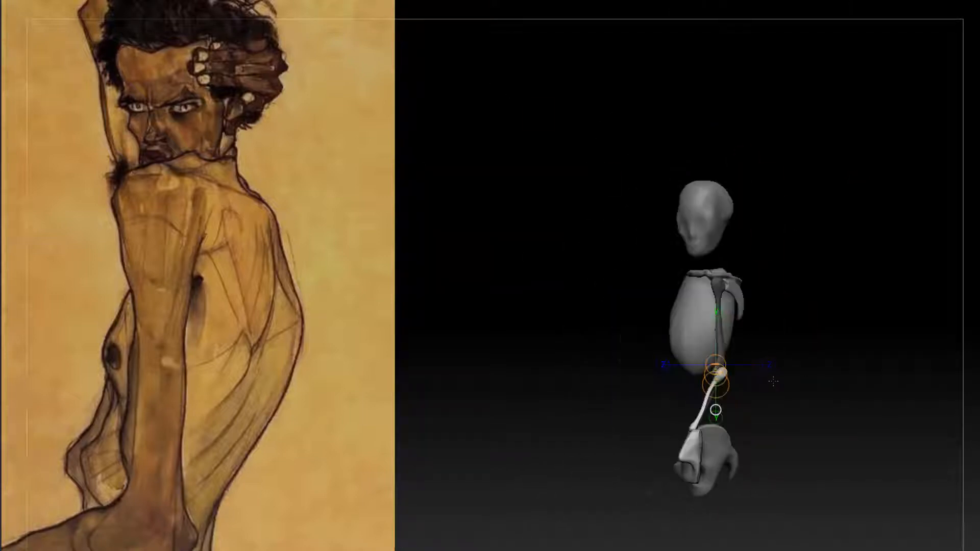
Try to swing the unmasked forearm and hand forward with the transpose line
{"action": "key", "text": "q"}
{"action": "key", "text": "w"}
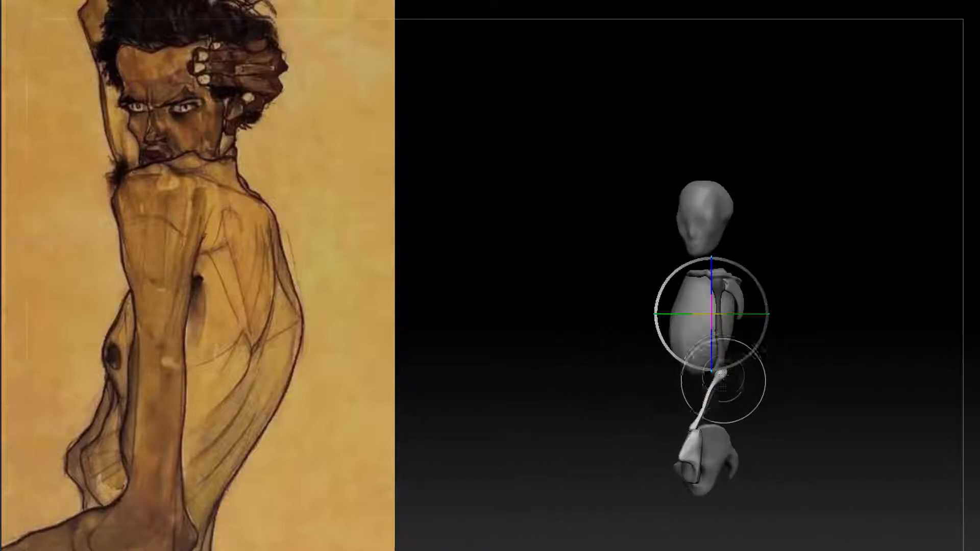
{"action": "key", "text": "y"}
{"action": "key", "text": "ctrl+z"}
{"action": "key", "text": "ctrl+z"}
{"action": "key", "text": "ctrl+z"}
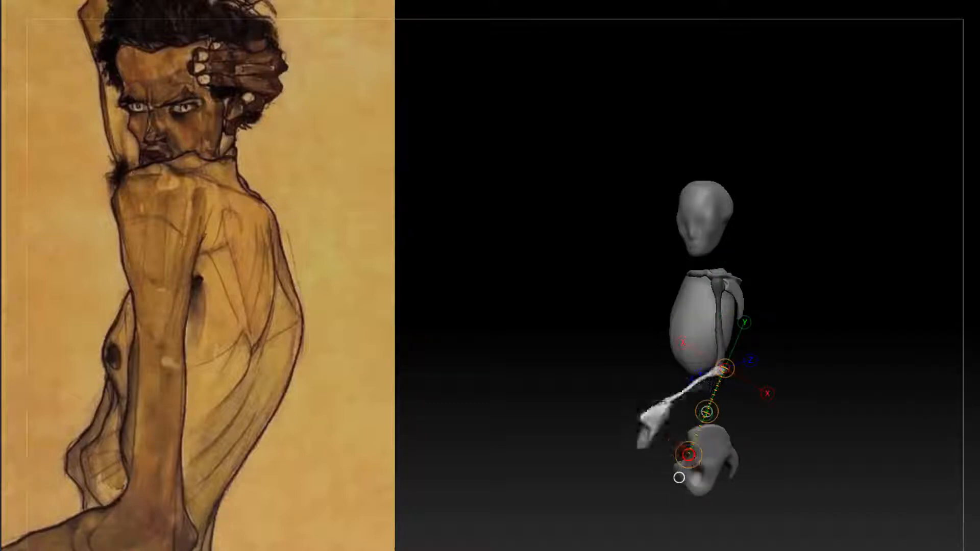
{"action": "right_click_drag", "start_coordinate": [679, 477], "coordinate": [751, 496], "text": "ctrl"}
{"action": "key", "text": "ctrl+shift+z"}
{"action": "key", "text": "ctrl+shift+z"}
{"action": "key", "text": "ctrl+z"}
{"action": "key", "text": "ctrl+z"}
{"action": "key", "text": "ctrl+z"}
{"action": "key", "text": "ctrl+z"}
{"action": "left_click_drag", "start_coordinate": [781, 488], "coordinate": [751, 463]}
Bend the figure's left forearm and hand forward at the elbow until roughly horizontal
{"action": "right_click_drag", "start_coordinate": [719, 364], "coordinate": [664, 365], "text": "shift"}
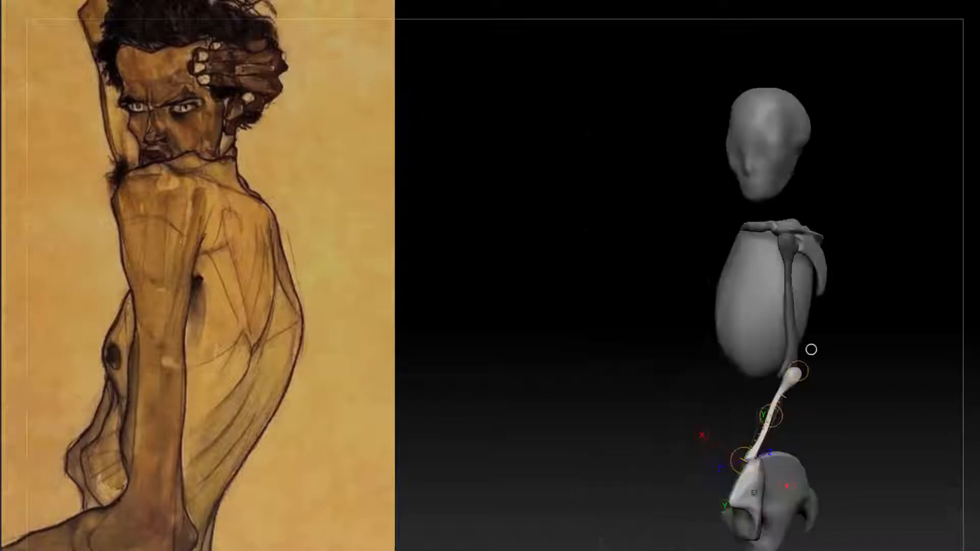
{"action": "left_click_drag", "start_coordinate": [744, 460], "coordinate": [695, 376]}
{"action": "mouse_move", "coordinate": [747, 366]}
{"action": "left_mouse_down"}
{"action": "mouse_move", "coordinate": [735, 398]}
{"action": "mouse_move", "coordinate": [747, 416]}
{"action": "left_mouse_up"}
{"action": "mouse_move", "coordinate": [747, 391]}
{"action": "left_mouse_down"}
{"action": "mouse_move", "coordinate": [746, 412]}
{"action": "mouse_move", "coordinate": [746, 403]}
{"action": "left_mouse_up"}
{"action": "right_click_drag", "start_coordinate": [746, 403], "coordinate": [867, 439]}
{"action": "right_click_drag", "start_coordinate": [868, 439], "coordinate": [913, 417], "text": "ctrl"}
{"action": "left_click", "coordinate": [888, 417], "text": "ctrl+shift"}
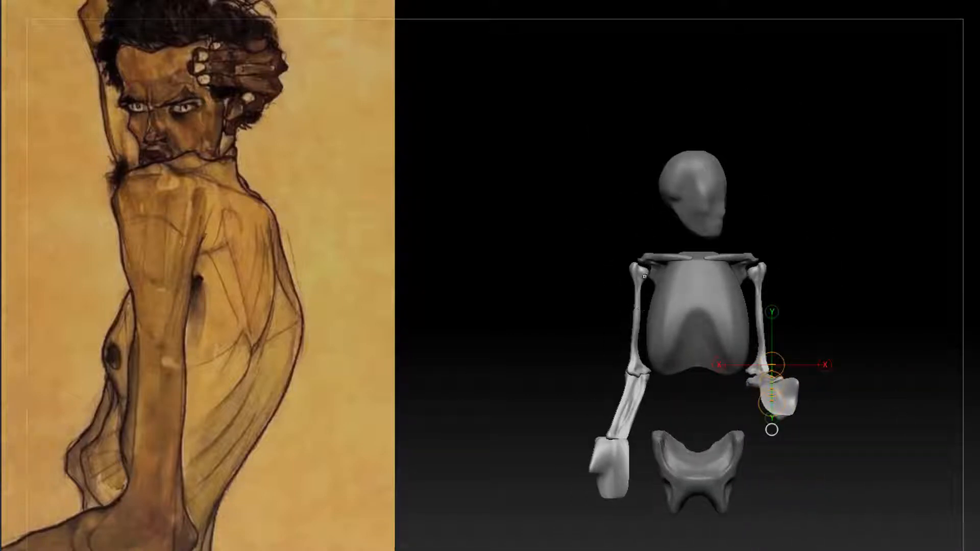
Mask off all but the figure's right arm and rotate it up overhead about the shoulder
{"action": "left_click_drag", "start_coordinate": [554, 227], "coordinate": [657, 499], "text": "ctrl"}
{"action": "key", "text": "ctrl+i"}
{"action": "mouse_move", "coordinate": [636, 265]}
{"action": "left_mouse_down"}
{"action": "mouse_move", "coordinate": [638, 407]}
{"action": "mouse_move", "coordinate": [639, 370]}
{"action": "left_mouse_up"}
{"action": "left_click_drag", "start_coordinate": [641, 370], "coordinate": [619, 159]}
{"action": "left_click_drag", "start_coordinate": [637, 317], "coordinate": [641, 297]}
{"action": "key", "text": "ctrl+i"}
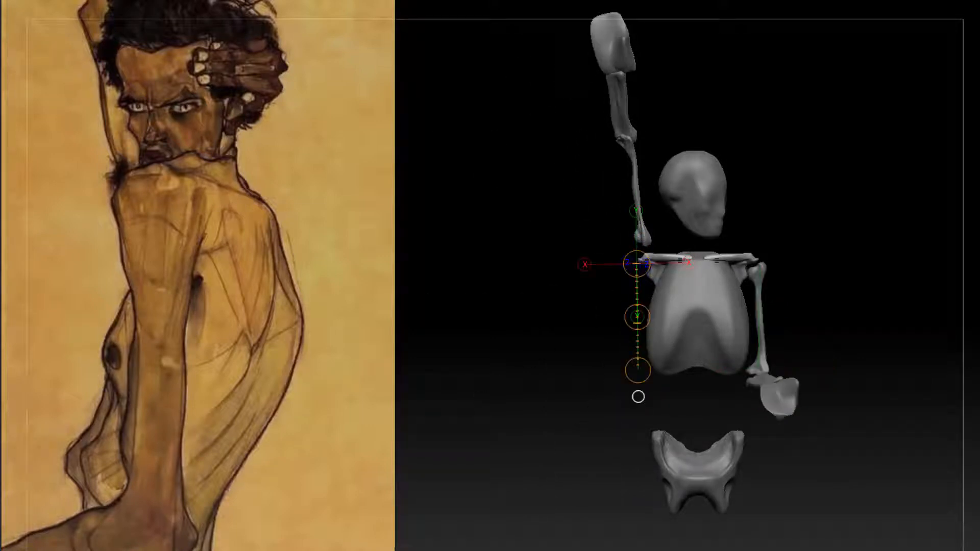
Mask the left half of the shoulder girdle and rotate the right collarbone and scapula up toward the raised arm
{"action": "left_click_drag", "start_coordinate": [829, 184], "coordinate": [702, 341], "text": "ctrl"}
{"action": "left_click_drag", "start_coordinate": [791, 197], "coordinate": [692, 341], "text": "ctrl"}
{"action": "right_click_drag", "start_coordinate": [811, 257], "coordinate": [811, 327], "text": "alt"}
{"action": "left_click_drag", "start_coordinate": [727, 253], "coordinate": [925, 214]}
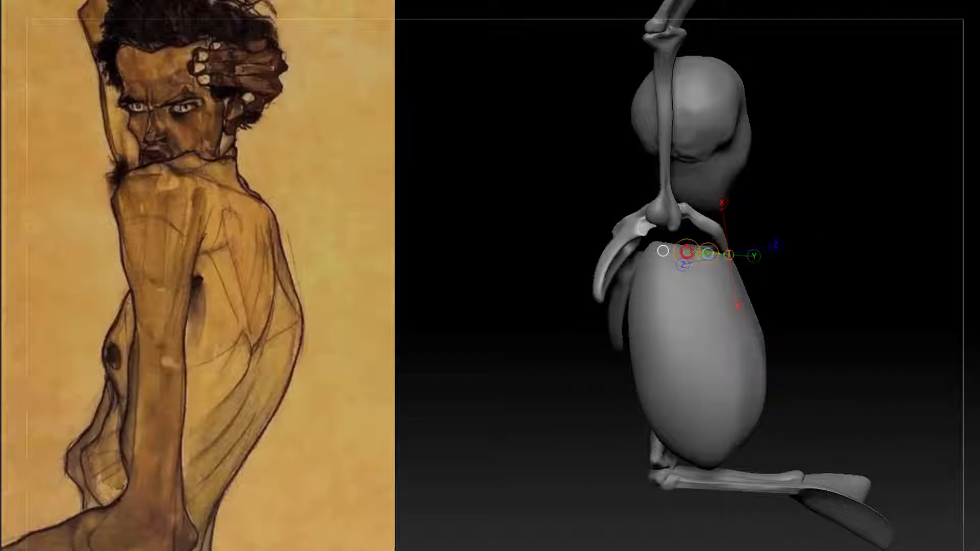
{"action": "left_click_drag", "start_coordinate": [695, 251], "coordinate": [700, 252]}
{"action": "left_click_drag", "start_coordinate": [816, 245], "coordinate": [851, 196]}
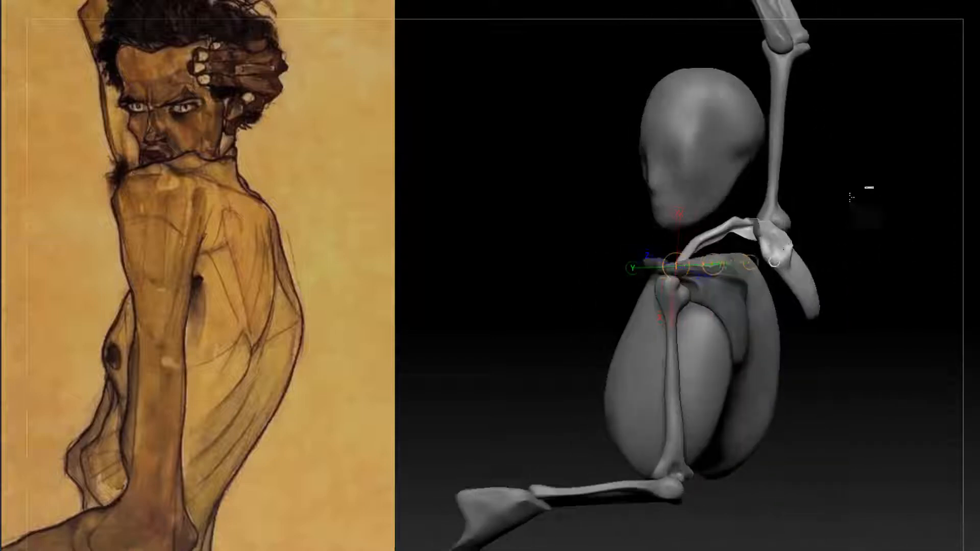
Rotate the raised side's scapula inward so it lies closer to the back of the ribcage
{"action": "mouse_move", "coordinate": [755, 191]}
{"action": "left_mouse_down", "text": "ctrl"}
{"action": "mouse_move", "coordinate": [851, 253]}
{"action": "mouse_move", "coordinate": [876, 317]}
{"action": "mouse_move", "coordinate": [825, 232]}
{"action": "left_mouse_up", "text": "ctrl"}
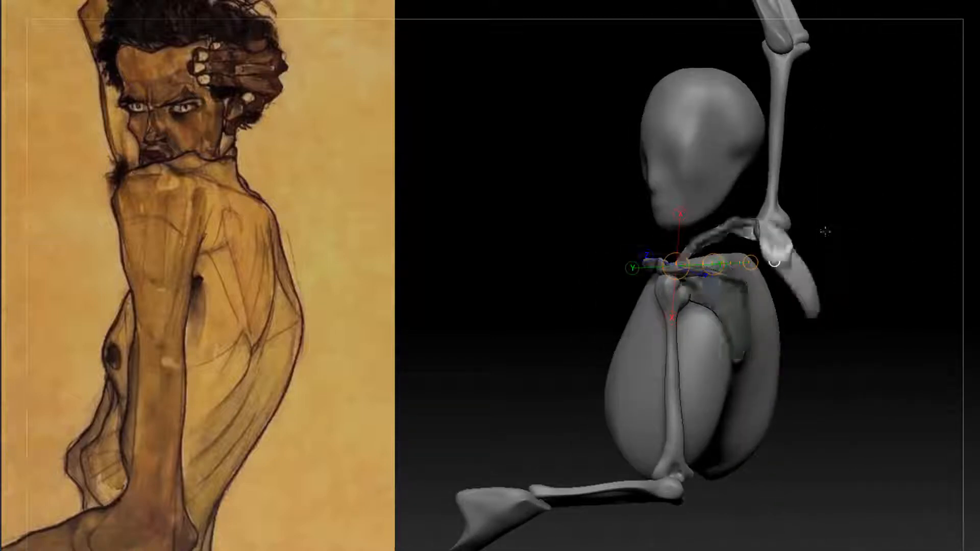
{"action": "key", "text": "ctrl+z"}
{"action": "left_click_drag", "start_coordinate": [792, 274], "coordinate": [769, 265]}
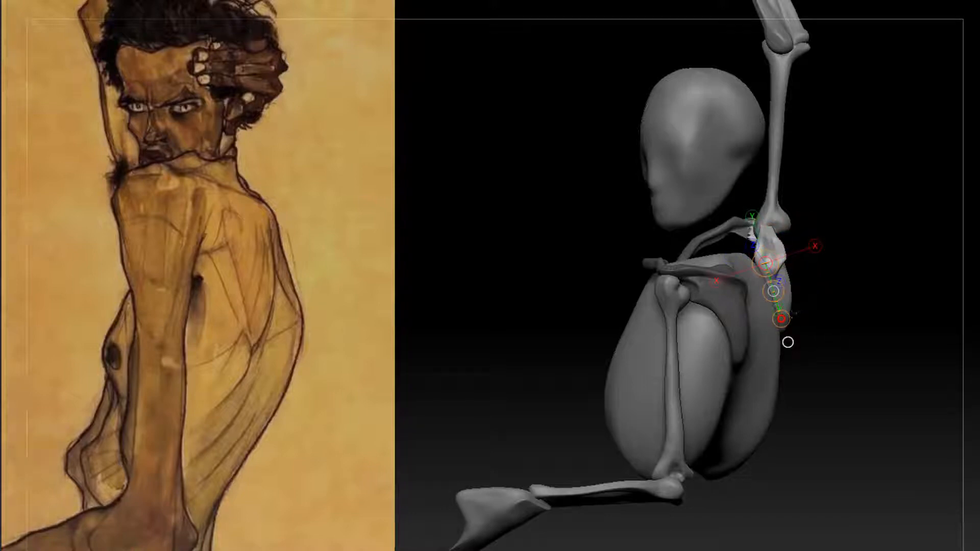
{"action": "left_click_drag", "start_coordinate": [792, 315], "coordinate": [767, 322]}
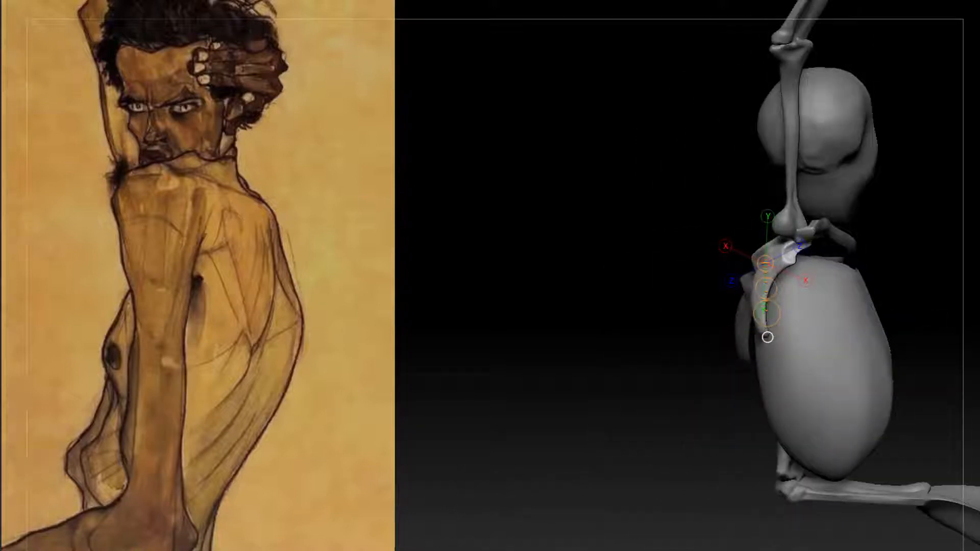
{"action": "right_click_drag", "start_coordinate": [767, 322], "coordinate": [803, 280]}
Isolate the right collarbone and scapula with a mask and rotate them about the sternum toward the raised upper arm
{"action": "left_click_drag", "start_coordinate": [908, 186], "coordinate": [869, 216], "text": "ctrl"}
{"action": "left_click_drag", "start_coordinate": [614, 189], "coordinate": [737, 400], "text": "ctrl"}
{"action": "left_click", "coordinate": [858, 230], "text": "ctrl"}
{"action": "left_click_drag", "start_coordinate": [741, 289], "coordinate": [685, 225]}
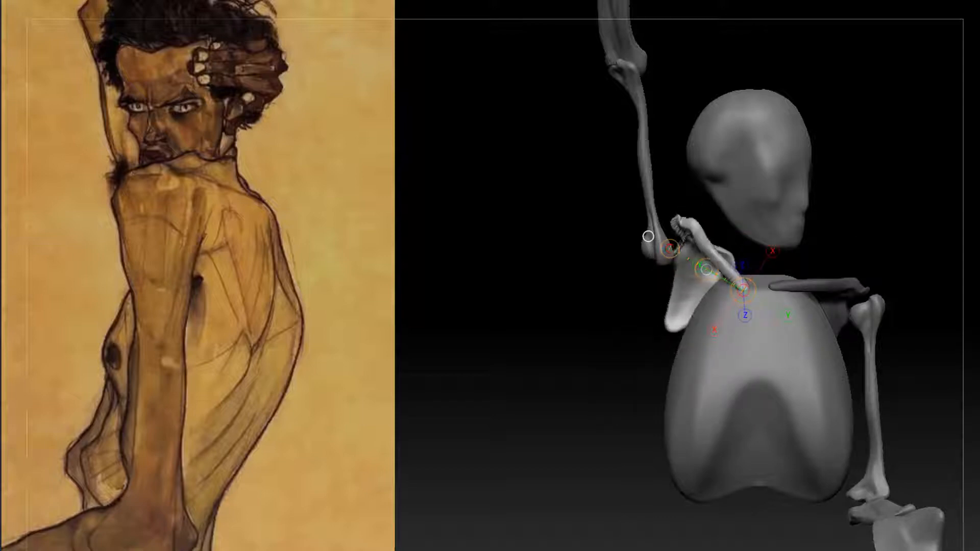
{"action": "right_click_drag", "start_coordinate": [685, 225], "coordinate": [893, 214]}
{"action": "left_click_drag", "start_coordinate": [857, 193], "coordinate": [817, 178], "text": "ctrl"}
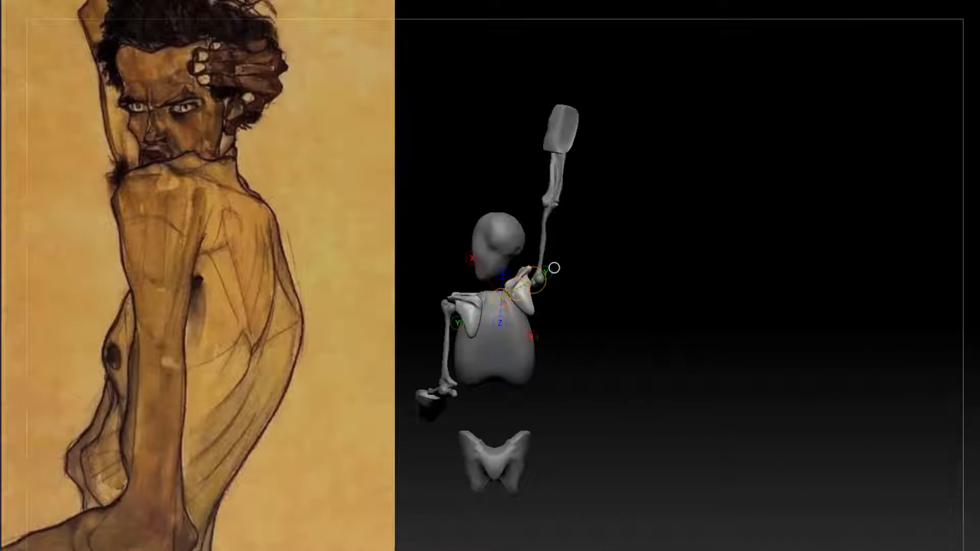
Select the arms and shift the raised one so its upper arm bone meets the lifted shoulder socket
{"action": "left_click", "coordinate": [551, 268], "text": "alt"}
{"action": "left_click_drag", "start_coordinate": [669, 148], "coordinate": [746, 172], "text": "alt"}
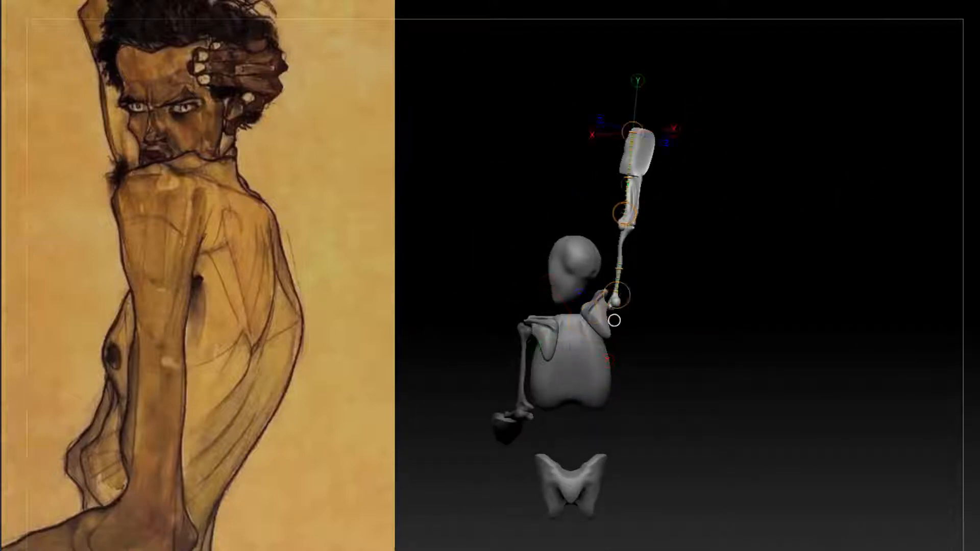
{"action": "left_click_drag", "start_coordinate": [624, 213], "coordinate": [638, 215]}
{"action": "right_click_drag", "start_coordinate": [735, 224], "coordinate": [813, 251], "text": "ctrl"}
{"action": "mouse_move", "coordinate": [750, 190]}
{"action": "right_mouse_down"}
{"action": "mouse_move", "coordinate": [844, 198]}
{"action": "mouse_move", "coordinate": [756, 209]}
{"action": "right_mouse_up"}
{"action": "mouse_move", "coordinate": [608, 258]}
{"action": "left_mouse_down"}
{"action": "mouse_move", "coordinate": [633, 260]}
{"action": "mouse_move", "coordinate": [612, 259]}
{"action": "left_mouse_up"}
{"action": "right_click_drag", "start_coordinate": [651, 270], "coordinate": [715, 217]}
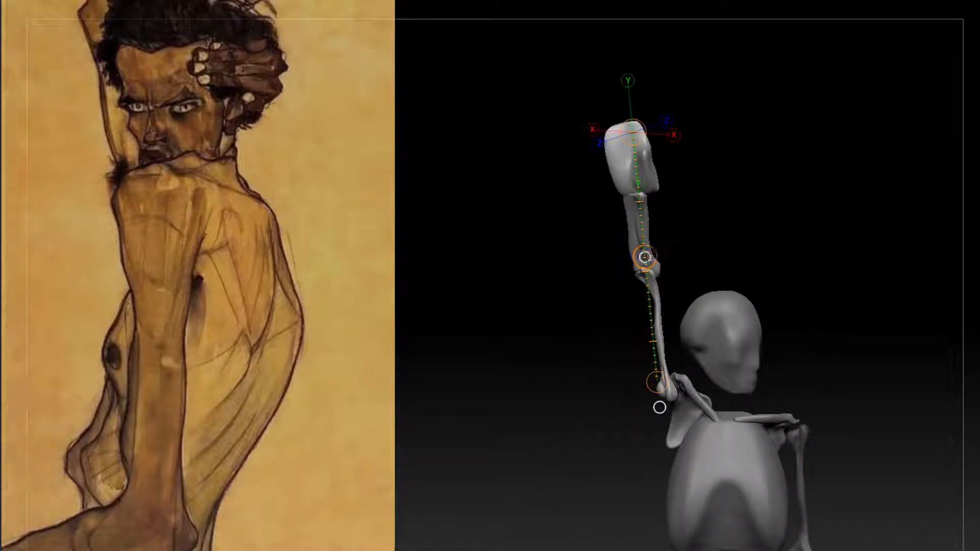
{"action": "mouse_move", "coordinate": [645, 258]}
{"action": "left_mouse_down"}
{"action": "mouse_move", "coordinate": [656, 267]}
{"action": "mouse_move", "coordinate": [647, 260]}
{"action": "left_mouse_up"}
{"action": "right_click_drag", "start_coordinate": [700, 229], "coordinate": [721, 225]}
{"action": "right_click_drag", "start_coordinate": [703, 265], "coordinate": [804, 346]}
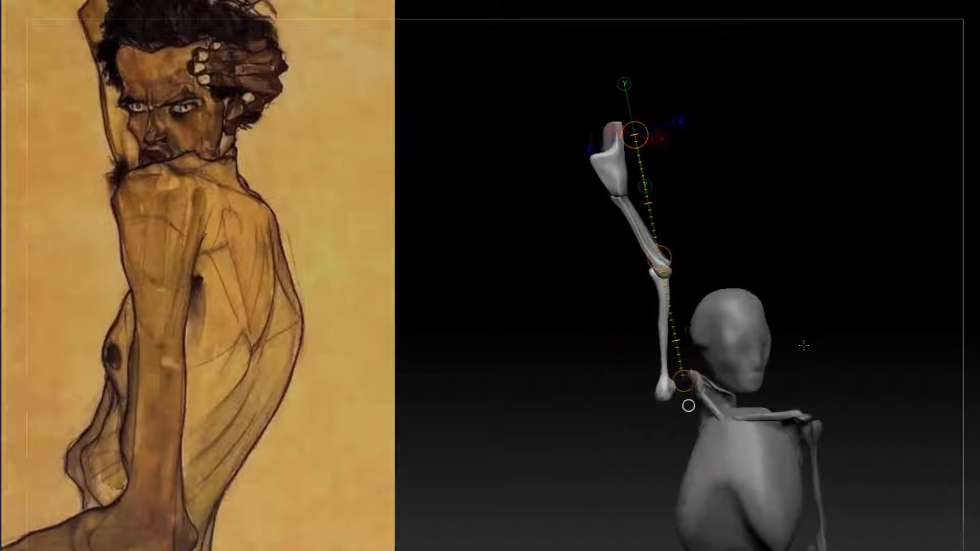
Twist the raised arm about its length so the hand turns edge-on to the front view
{"action": "left_click", "coordinate": [973, 443]}
{"action": "right_click_drag", "start_coordinate": [816, 285], "coordinate": [746, 258]}
{"action": "left_click", "coordinate": [679, 396], "text": "ctrl+shift"}
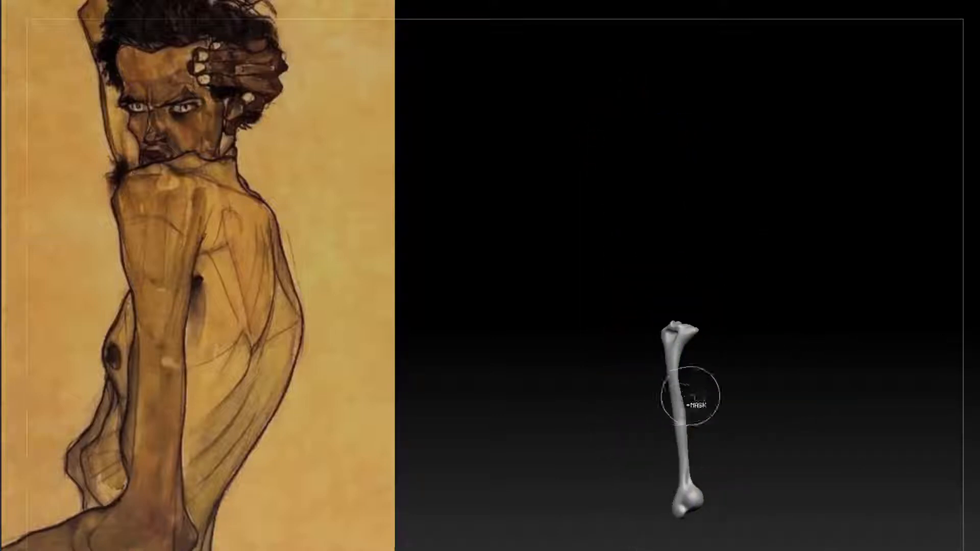
{"action": "left_click", "coordinate": [795, 383], "text": "ctrl+shift"}
{"action": "left_click", "coordinate": [972, 442]}
{"action": "right_click_drag", "start_coordinate": [897, 446], "coordinate": [782, 384]}
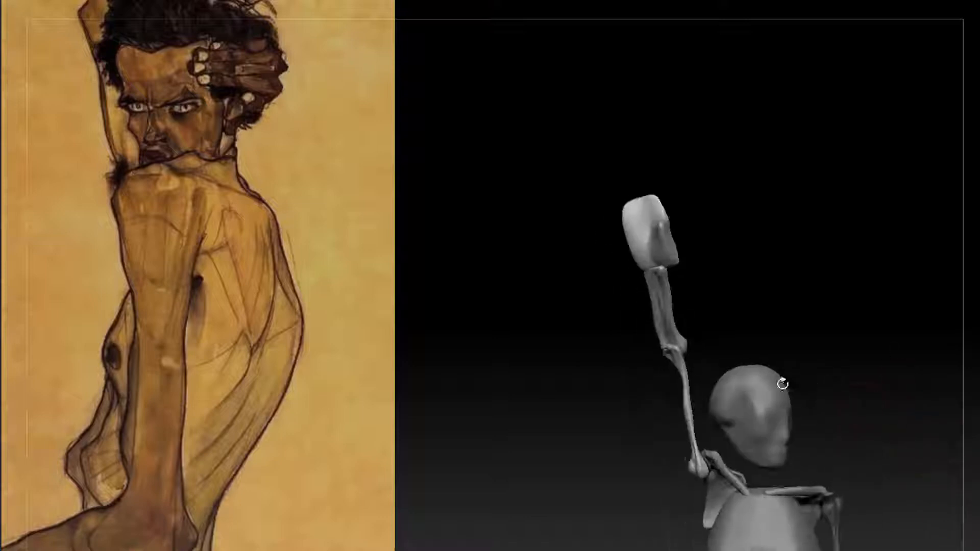
{"action": "left_click_drag", "start_coordinate": [672, 337], "coordinate": [691, 313]}
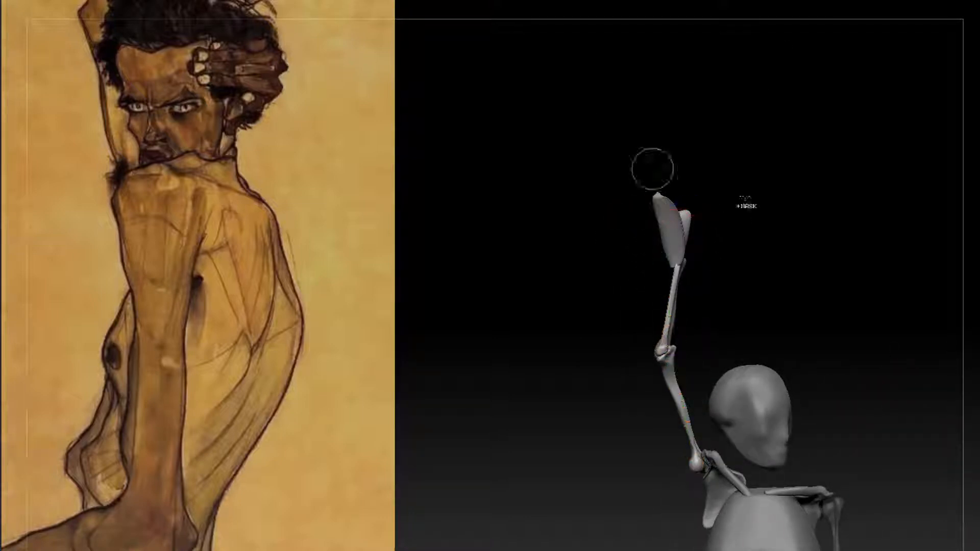
Mask the raised forearm and hand, then invert the mask so only they can be moved
{"action": "left_click_drag", "start_coordinate": [822, 222], "coordinate": [836, 280], "text": "ctrl"}
{"action": "left_click", "coordinate": [678, 279], "text": "ctrl+shift"}
{"action": "left_click_drag", "start_coordinate": [718, 219], "coordinate": [626, 367], "text": "ctrl"}
{"action": "left_click", "coordinate": [756, 258], "text": "ctrl+shift"}
{"action": "left_click_drag", "start_coordinate": [755, 285], "coordinate": [617, 145], "text": "ctrl"}
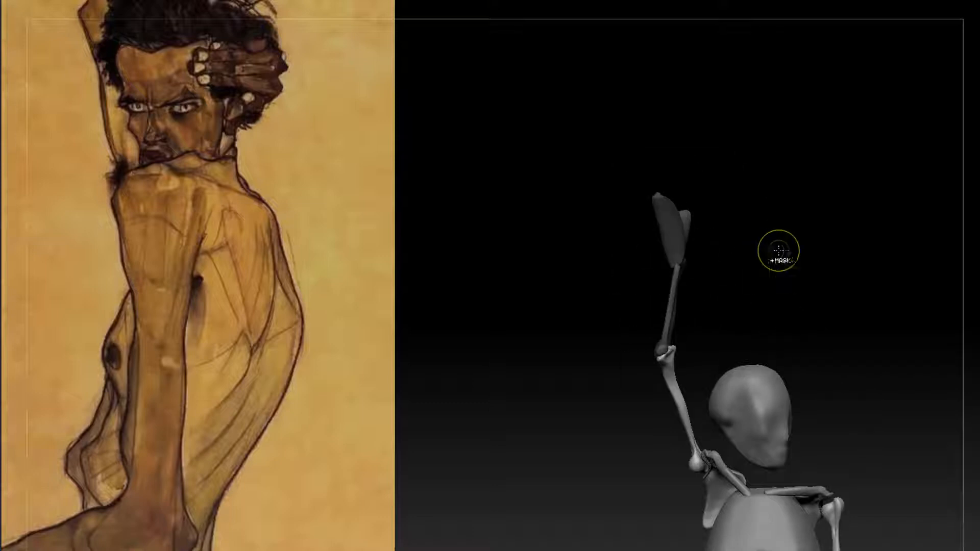
{"action": "left_click", "coordinate": [778, 251], "text": "ctrl"}
Bend the raised forearm at the elbow so it and the hand extend across above the head
{"action": "left_click_drag", "start_coordinate": [658, 358], "coordinate": [683, 215]}
{"action": "mouse_move", "coordinate": [683, 214]}
{"action": "left_mouse_down"}
{"action": "mouse_move", "coordinate": [796, 383]}
{"action": "mouse_move", "coordinate": [808, 354]}
{"action": "left_mouse_up"}
{"action": "mouse_move", "coordinate": [837, 296]}
{"action": "left_mouse_down"}
{"action": "mouse_move", "coordinate": [893, 292]}
{"action": "mouse_move", "coordinate": [781, 354]}
{"action": "mouse_move", "coordinate": [720, 146]}
{"action": "left_mouse_up"}
{"action": "left_click_drag", "start_coordinate": [640, 116], "coordinate": [878, 360]}
{"action": "left_click_drag", "start_coordinate": [649, 215], "coordinate": [761, 203]}
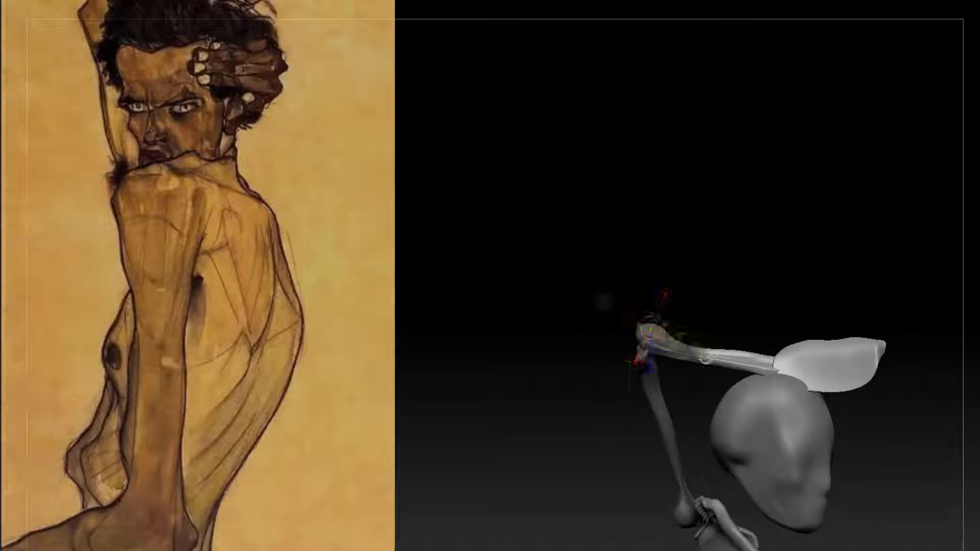
Adjust the bent forearm's tilt above the head from several angles and clear the mask
{"action": "left_click_drag", "start_coordinate": [756, 349], "coordinate": [740, 299]}
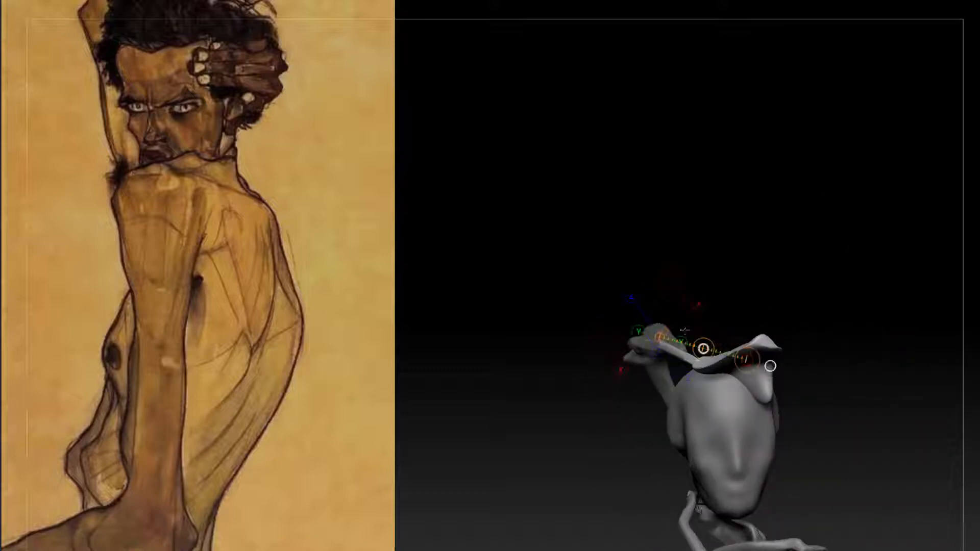
{"action": "left_click_drag", "start_coordinate": [685, 330], "coordinate": [693, 253]}
{"action": "left_click_drag", "start_coordinate": [693, 254], "coordinate": [788, 325]}
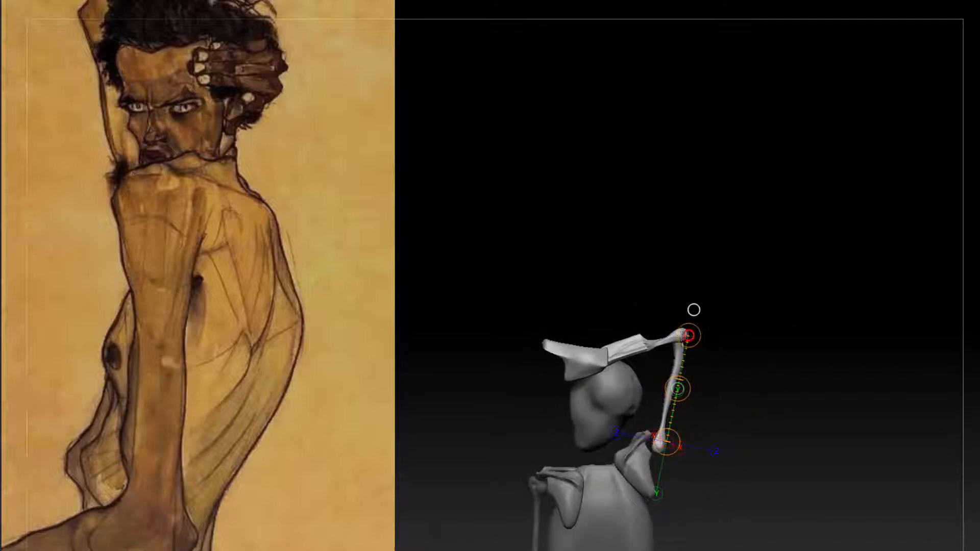
Reposition the whole raised arm slightly so its upper end stays seated at the shoulder
{"action": "left_click_drag", "start_coordinate": [688, 335], "coordinate": [690, 337]}
{"action": "left_click_drag", "start_coordinate": [755, 337], "coordinate": [906, 332]}
{"action": "left_click_drag", "start_coordinate": [525, 228], "coordinate": [531, 236]}
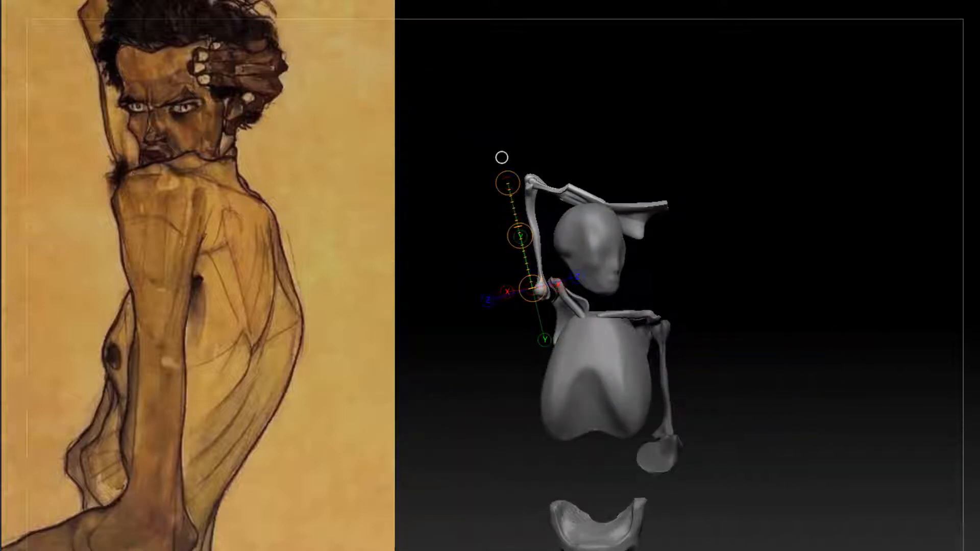
Mask everything but the raised hand and bend it down at the wrist over the side of the head
{"action": "left_click_drag", "start_coordinate": [764, 215], "coordinate": [620, 305], "text": "alt"}
{"action": "left_click", "coordinate": [758, 212], "text": "ctrl"}
{"action": "left_click", "coordinate": [774, 255], "text": "ctrl+shift"}
{"action": "left_click", "coordinate": [776, 263], "text": "ctrl"}
{"action": "left_click_drag", "start_coordinate": [711, 254], "coordinate": [664, 326]}
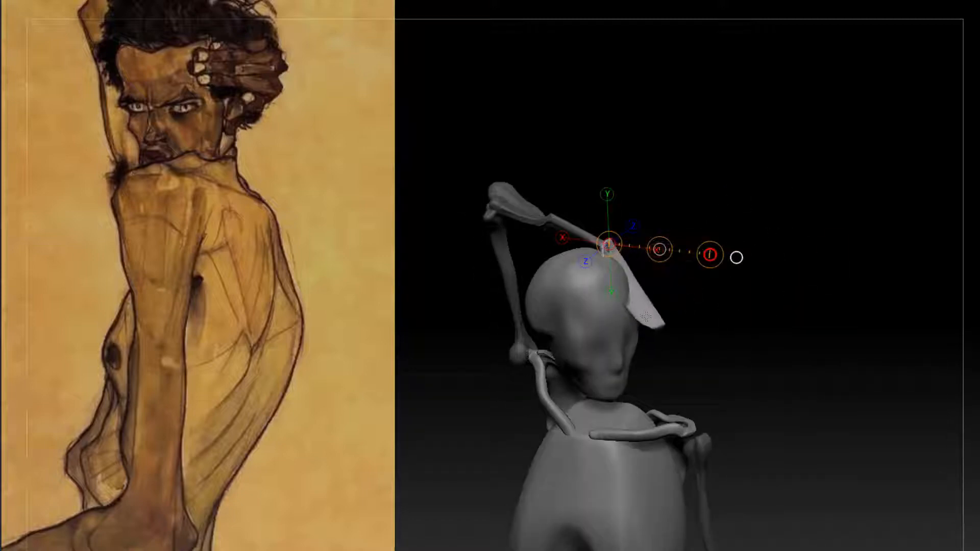
Rotate the hand about the wrist so its broad surface rests against the side of the head
{"action": "left_click_drag", "start_coordinate": [750, 219], "coordinate": [625, 213]}
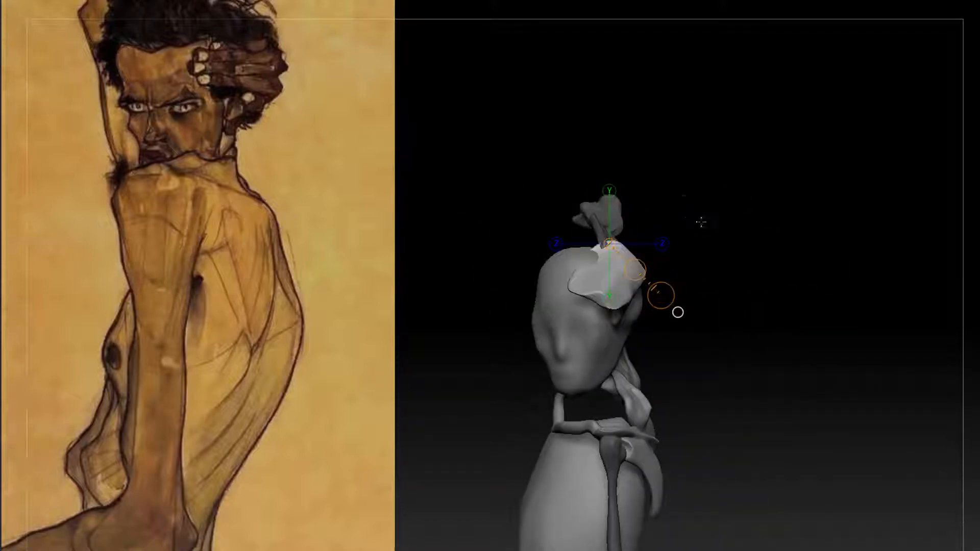
{"action": "left_click_drag", "start_coordinate": [700, 221], "coordinate": [667, 231]}
{"action": "left_click_drag", "start_coordinate": [577, 273], "coordinate": [582, 255]}
{"action": "left_click_drag", "start_coordinate": [746, 177], "coordinate": [898, 159]}
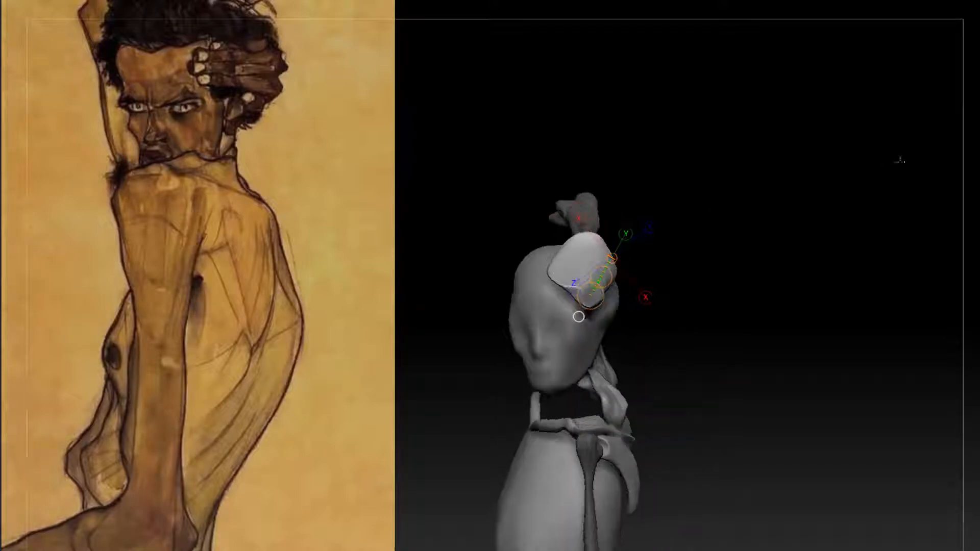
Refine the raised hand's tilt and position from several angles so its flat surface lies against the side of the head
{"action": "left_click_drag", "start_coordinate": [492, 44], "coordinate": [735, 268]}
{"action": "left_click_drag", "start_coordinate": [651, 179], "coordinate": [559, 309], "text": "ctrl"}
{"action": "left_click_drag", "start_coordinate": [699, 326], "coordinate": [651, 333]}
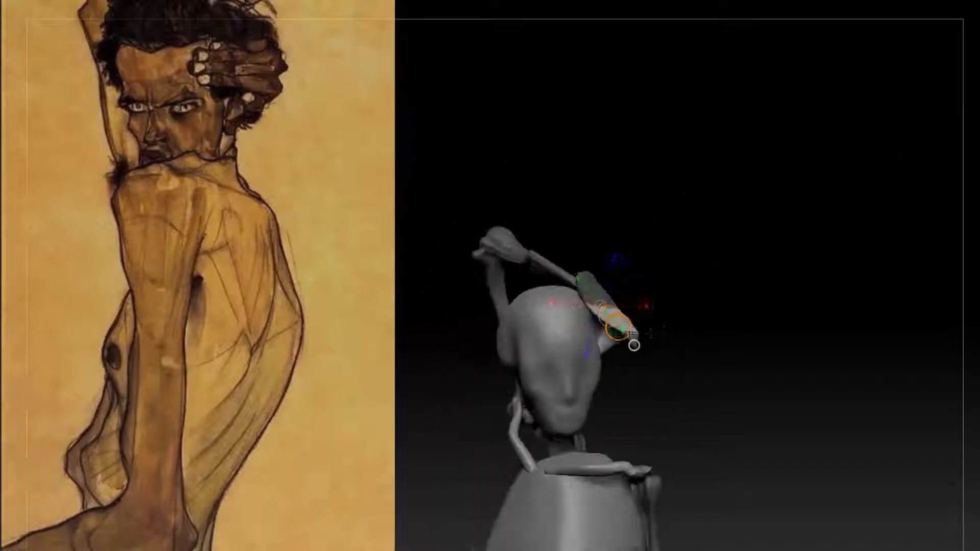
{"action": "left_click_drag", "start_coordinate": [796, 255], "coordinate": [684, 206]}
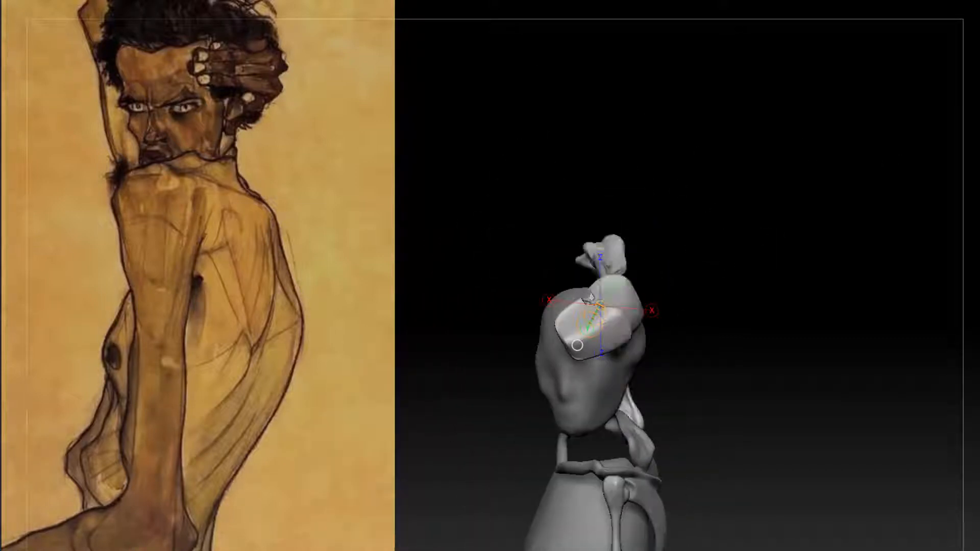
{"action": "left_click_drag", "start_coordinate": [561, 332], "coordinate": [587, 317]}
{"action": "left_click_drag", "start_coordinate": [810, 270], "coordinate": [796, 326]}
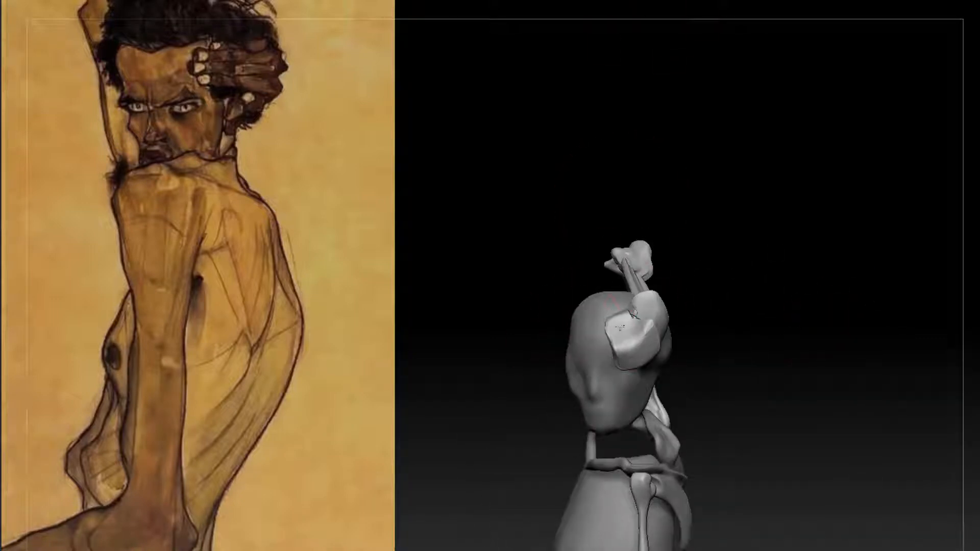
{"action": "left_click_drag", "start_coordinate": [645, 347], "coordinate": [799, 245]}
Isolate the lowered arm's collarbone and shoulder blade with a mask and swing them about the inner end of the collarbone
{"action": "left_click", "coordinate": [722, 321], "text": "alt"}
{"action": "left_click_drag", "start_coordinate": [849, 179], "coordinate": [711, 355], "text": "ctrl"}
{"action": "key", "text": "w"}
{"action": "left_click_drag", "start_coordinate": [779, 323], "coordinate": [793, 323]}
{"action": "left_click_drag", "start_coordinate": [588, 225], "coordinate": [787, 352]}
{"action": "left_click_drag", "start_coordinate": [602, 361], "coordinate": [711, 367]}
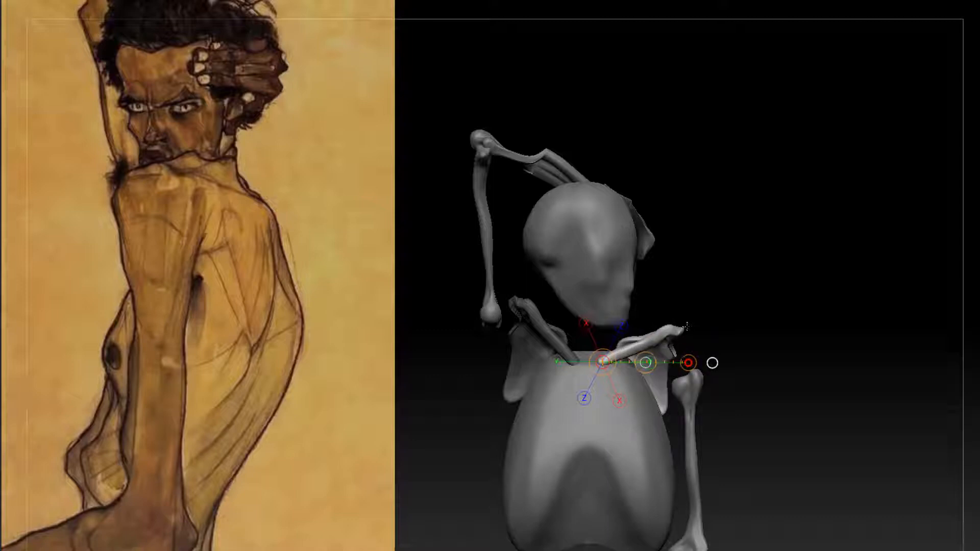
Reposition the lowered arm's shoulder blade and collarbone over the upper rib cage from the side and back
{"action": "left_click_drag", "start_coordinate": [751, 300], "coordinate": [509, 271]}
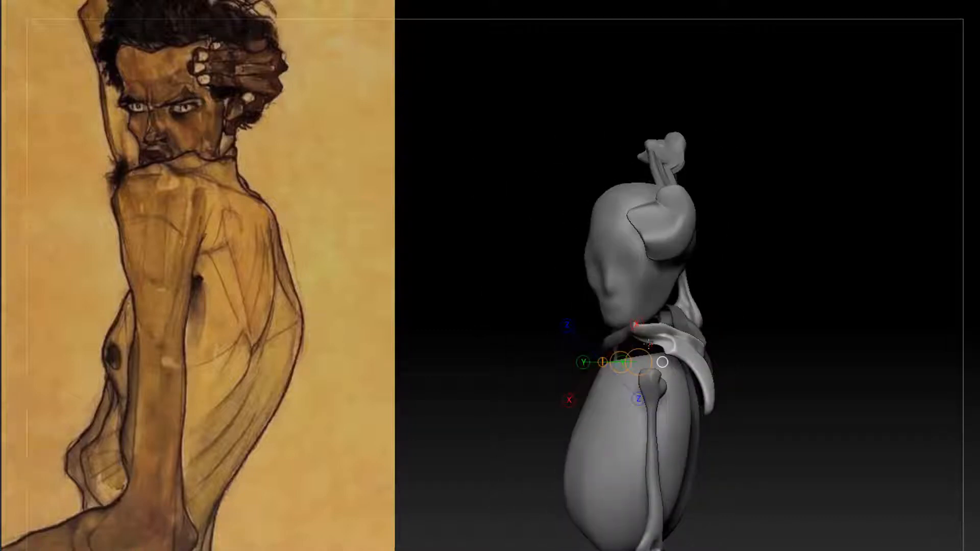
{"action": "left_click_drag", "start_coordinate": [764, 333], "coordinate": [587, 326]}
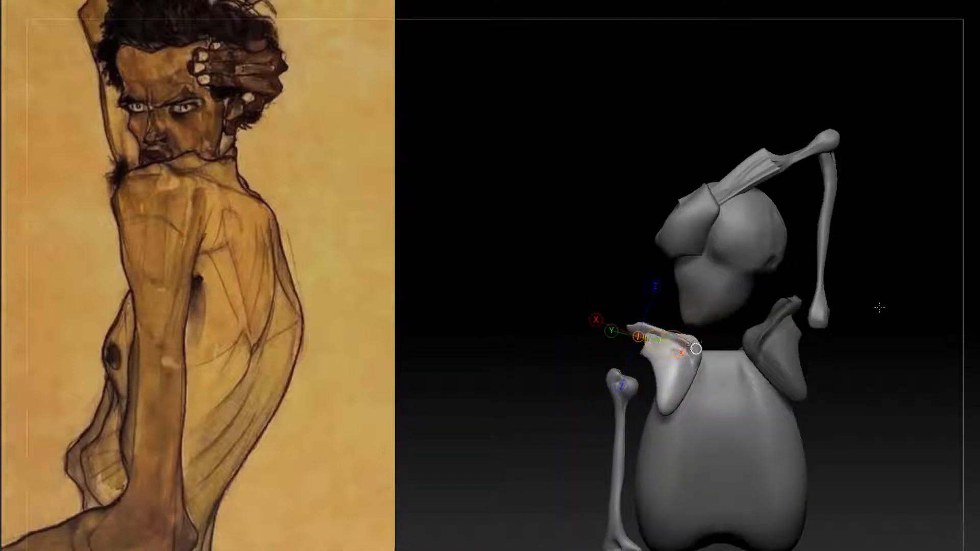
{"action": "left_click_drag", "start_coordinate": [696, 348], "coordinate": [679, 353]}
{"action": "left_click_drag", "start_coordinate": [577, 347], "coordinate": [672, 345]}
{"action": "left_click_drag", "start_coordinate": [796, 342], "coordinate": [846, 310], "text": "alt"}
{"action": "left_click_drag", "start_coordinate": [689, 404], "coordinate": [771, 411]}
Move the whole lowered arm slightly upward so its upper end meets the shoulder joint
{"action": "left_click_drag", "start_coordinate": [733, 339], "coordinate": [633, 533], "text": "ctrl"}
{"action": "left_click_drag", "start_coordinate": [847, 368], "coordinate": [728, 368]}
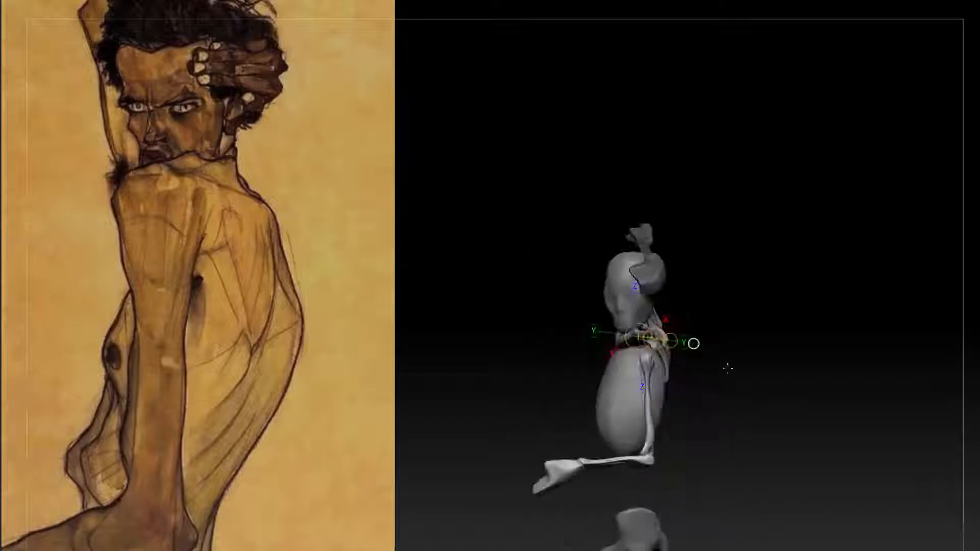
{"action": "left_click_drag", "start_coordinate": [652, 410], "coordinate": [651, 392]}
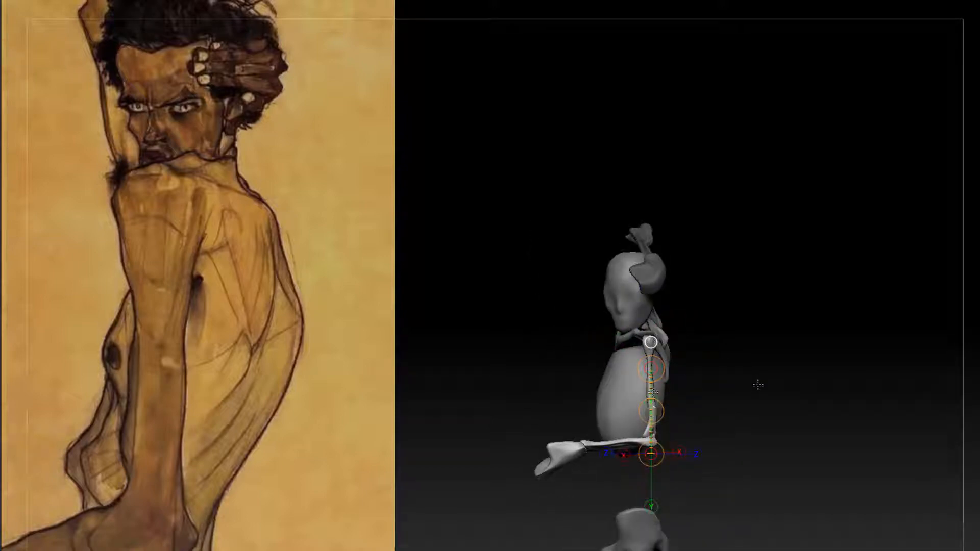
{"action": "mouse_move", "coordinate": [758, 385]}
{"action": "left_mouse_down", "text": "alt"}
{"action": "mouse_move", "coordinate": [776, 400]}
{"action": "mouse_move", "coordinate": [763, 392]}
{"action": "left_mouse_up", "text": "alt"}
{"action": "left_click_drag", "start_coordinate": [714, 350], "coordinate": [735, 404], "text": "ctrl"}
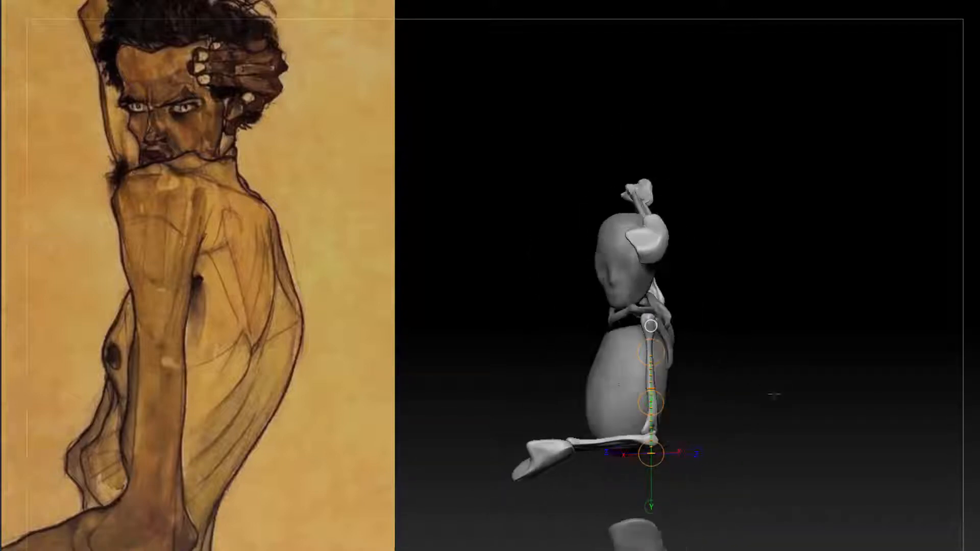
Reshape the rib cage with a large brush so its lower front pushes forward and its profile leans back
{"action": "key", "text": "q"}
{"action": "left_click_drag", "start_coordinate": [797, 376], "coordinate": [748, 411]}
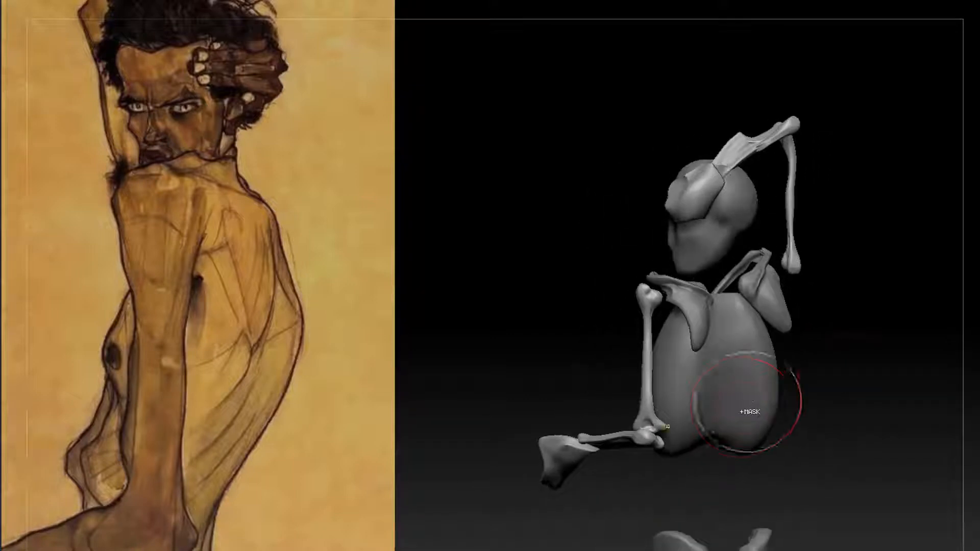
{"action": "left_click_drag", "start_coordinate": [836, 360], "coordinate": [740, 413]}
{"action": "key", "text": "r"}
{"action": "left_click", "coordinate": [620, 340], "text": "alt"}
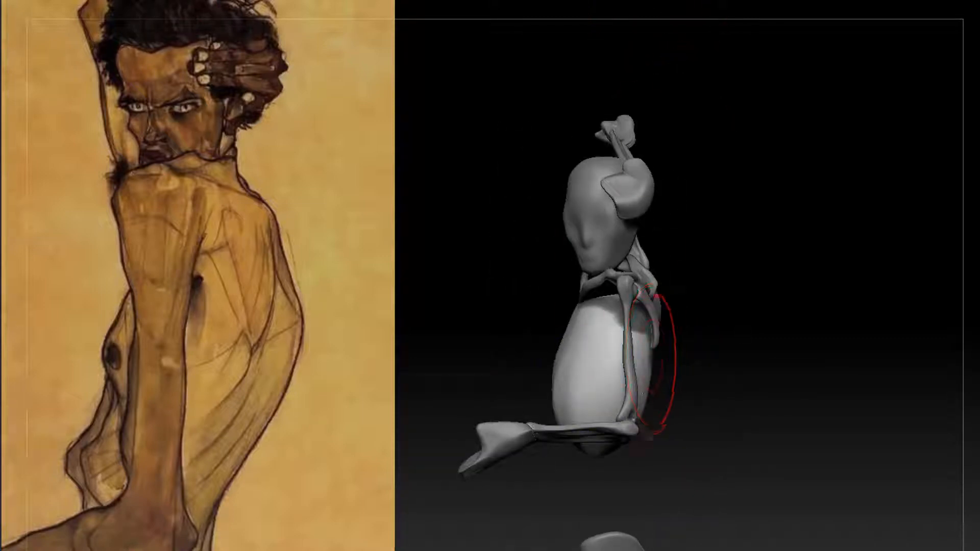
{"action": "left_click_drag", "start_coordinate": [581, 392], "coordinate": [560, 383]}
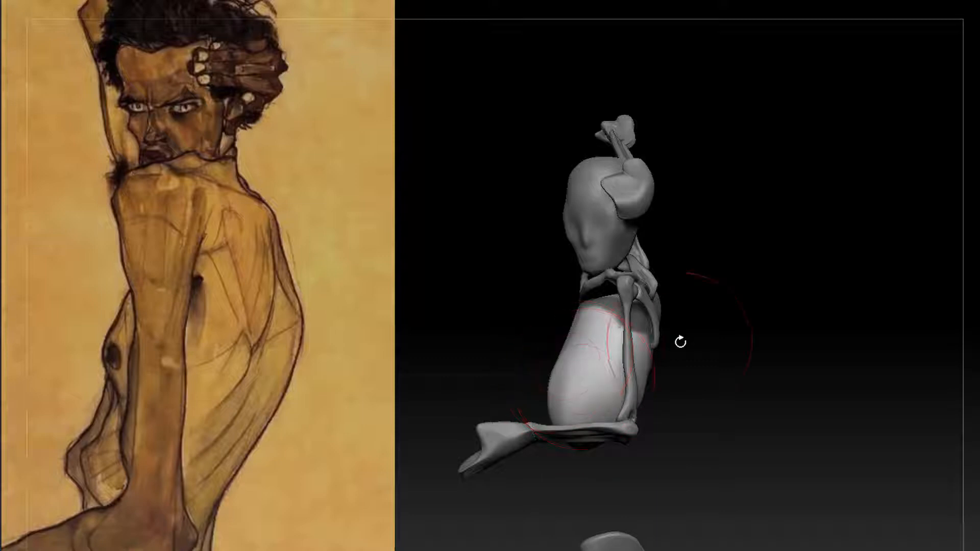
{"action": "left_click_drag", "start_coordinate": [692, 317], "coordinate": [643, 377]}
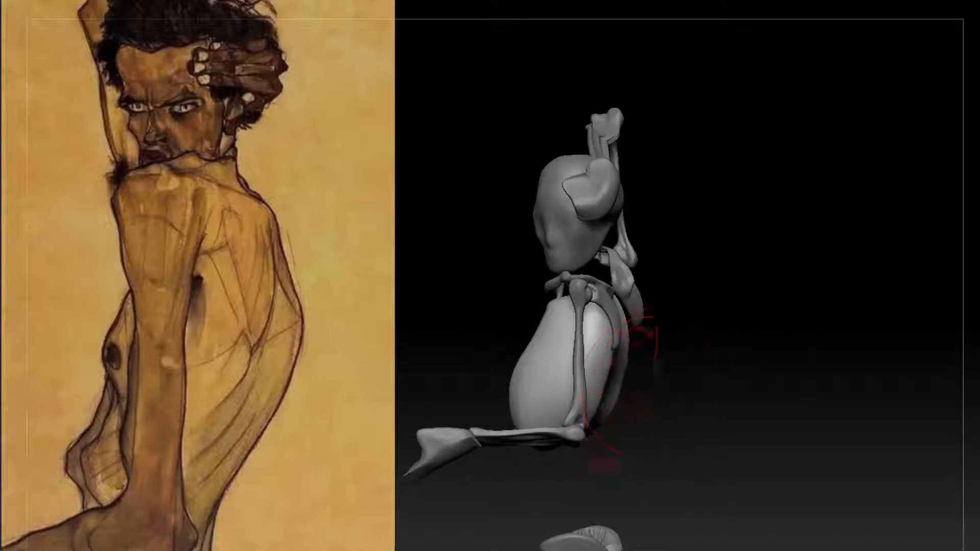
{"action": "left_click_drag", "start_coordinate": [714, 388], "coordinate": [734, 402], "text": "alt"}
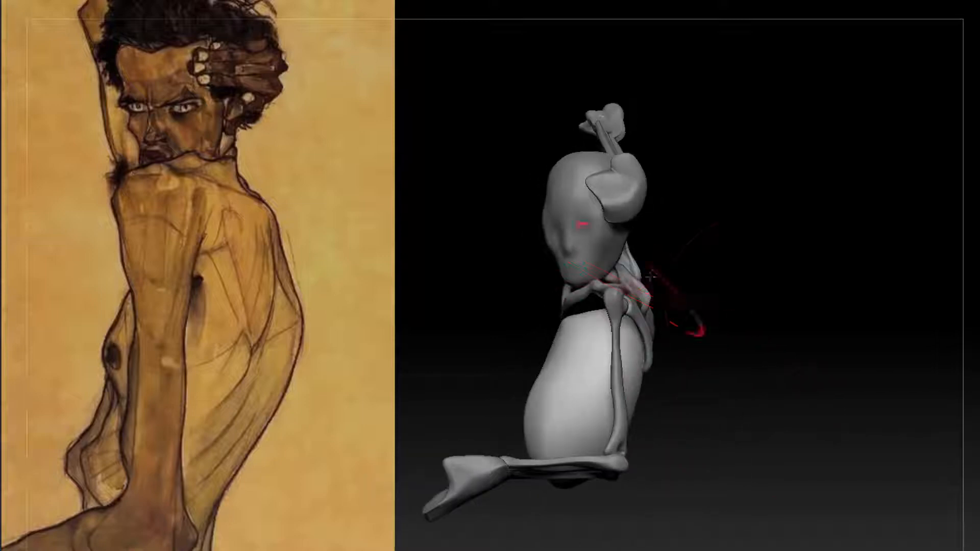
Adjust the outer part of the lowered arm's collarbone and shoulder blade, masking the rest of the shoulder girdle
{"action": "left_click_drag", "start_coordinate": [741, 297], "coordinate": [791, 316]}
{"action": "left_click", "coordinate": [732, 295], "text": "alt"}
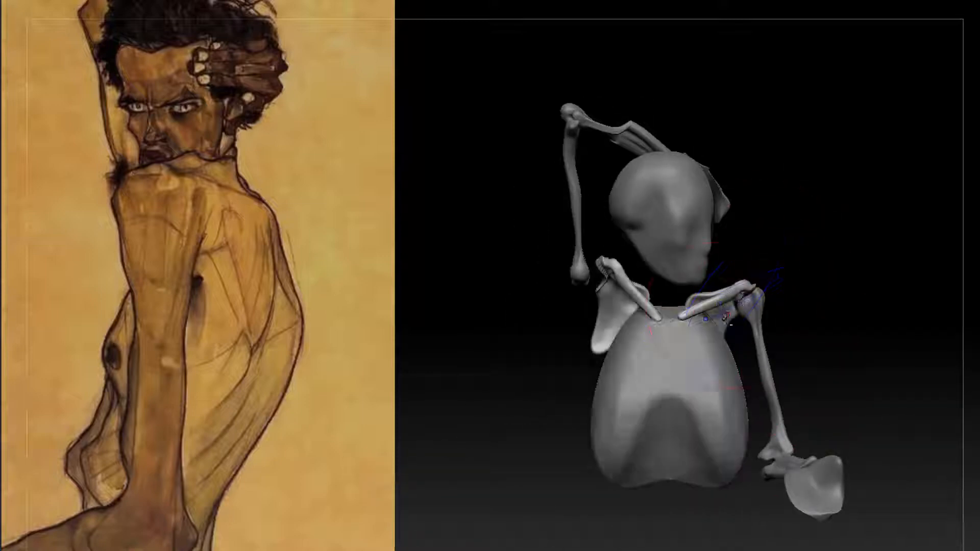
{"action": "left_click_drag", "start_coordinate": [799, 232], "coordinate": [676, 433], "text": "ctrl"}
{"action": "left_click", "coordinate": [827, 328], "text": "ctrl"}
{"action": "right_click_drag", "start_coordinate": [733, 300], "coordinate": [638, 311]}
Select the lowered arm and reposition it along its length so its upper end sits at the shoulder blade
{"action": "left_click", "coordinate": [707, 354], "text": "alt"}
{"action": "key", "text": "w"}
{"action": "left_click_drag", "start_coordinate": [695, 348], "coordinate": [701, 493]}
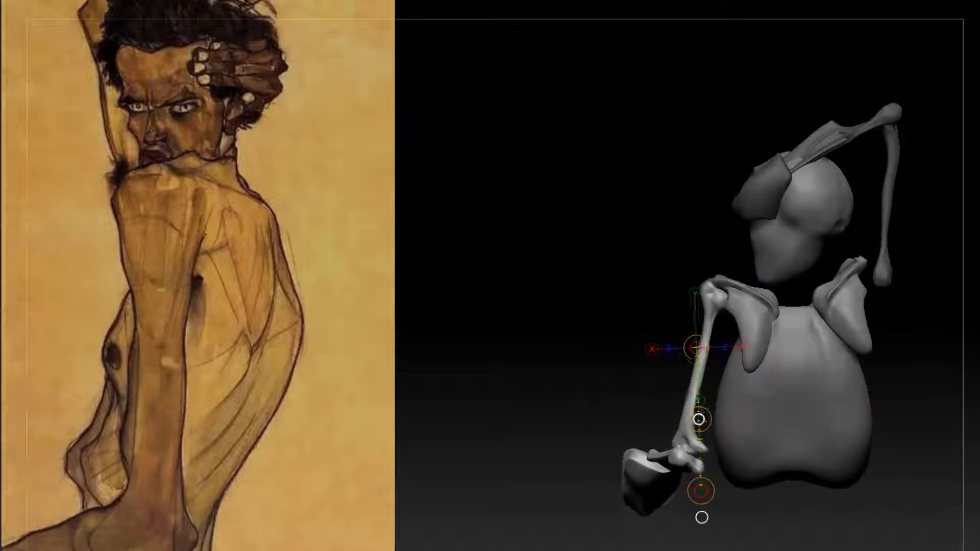
{"action": "right_click_drag", "start_coordinate": [811, 327], "coordinate": [854, 280]}
{"action": "right_click_drag", "start_coordinate": [861, 412], "coordinate": [826, 335], "text": "ctrl"}
Reshape the raised hand against the head and adjust the skull's contour on the face side
{"action": "left_click", "coordinate": [713, 238], "text": "alt"}
{"action": "mouse_move", "coordinate": [816, 217]}
{"action": "right_mouse_down"}
{"action": "mouse_move", "coordinate": [828, 219]}
{"action": "mouse_move", "coordinate": [843, 283]}
{"action": "mouse_move", "coordinate": [807, 368]}
{"action": "mouse_move", "coordinate": [743, 329]}
{"action": "right_mouse_up"}
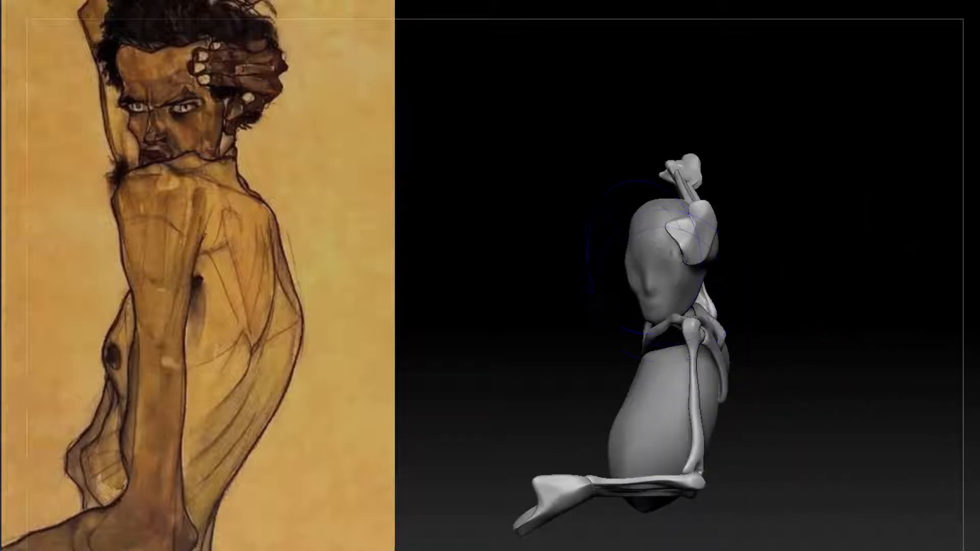
{"action": "right_click_drag", "start_coordinate": [701, 251], "coordinate": [636, 317], "text": "ctrl"}
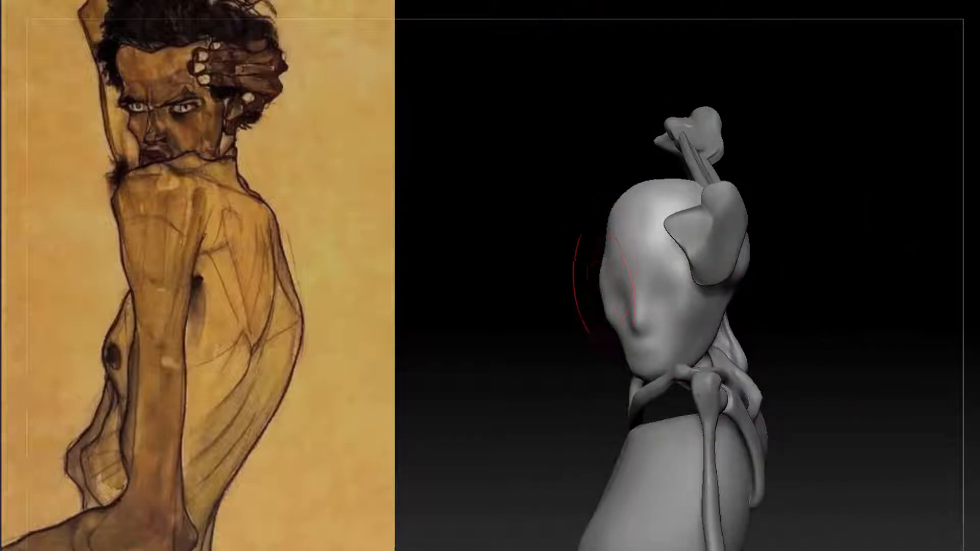
{"action": "mouse_move", "coordinate": [811, 230]}
{"action": "right_mouse_down"}
{"action": "mouse_move", "coordinate": [794, 233]}
{"action": "mouse_move", "coordinate": [796, 286]}
{"action": "mouse_move", "coordinate": [683, 287]}
{"action": "right_mouse_up"}
{"action": "right_click_drag", "start_coordinate": [826, 338], "coordinate": [910, 330], "text": "ctrl"}
{"action": "left_click", "coordinate": [977, 312]}
{"action": "left_click", "coordinate": [645, 320]}
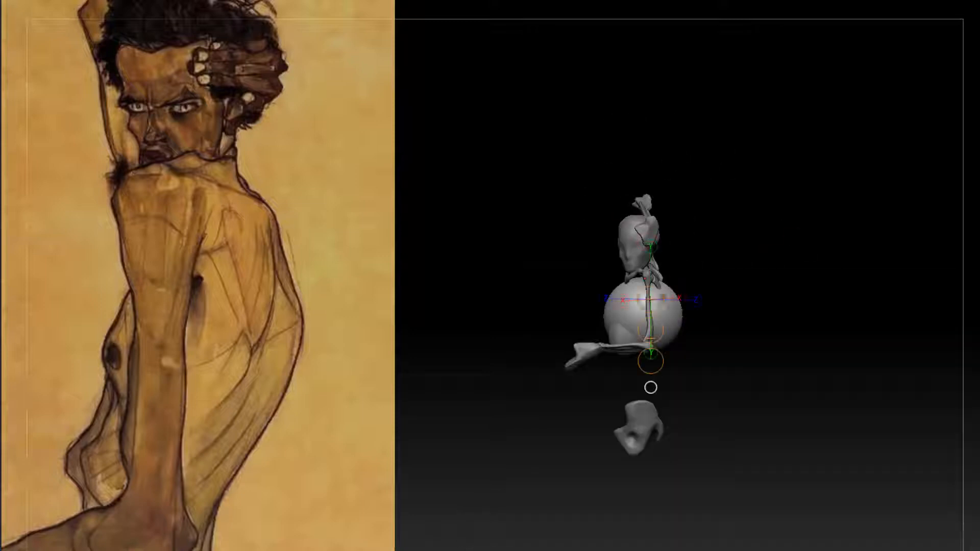
{"action": "left_click_drag", "start_coordinate": [644, 314], "coordinate": [629, 386]}
{"action": "left_click", "coordinate": [976, 347]}
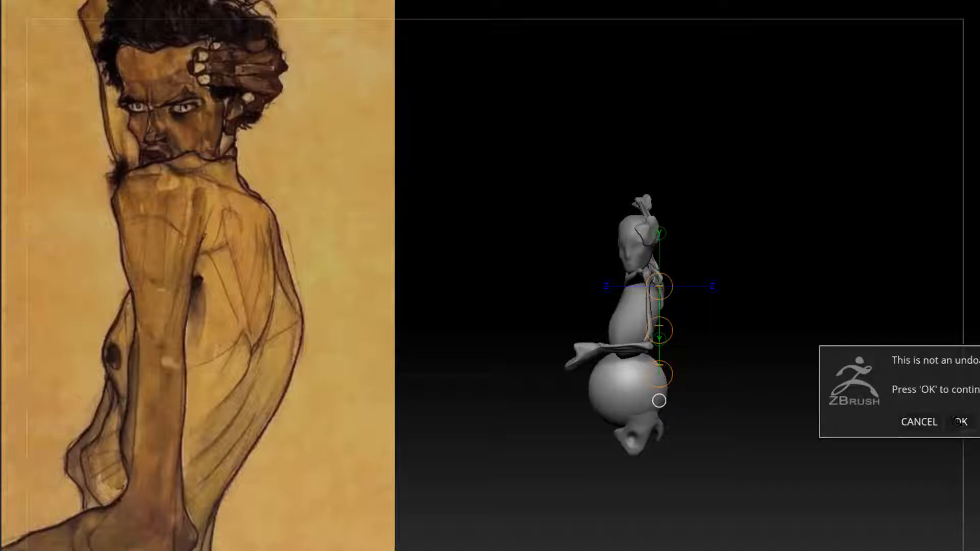
{"action": "left_click", "coordinate": [959, 422]}
Append a cube and move it down into the gap between the rib cage and the pelvis
{"action": "left_click", "coordinate": [976, 313]}
{"action": "left_click", "coordinate": [627, 363]}
{"action": "left_click", "coordinate": [674, 333], "text": "alt"}
{"action": "left_click_drag", "start_coordinate": [660, 338], "coordinate": [657, 398]}
{"action": "left_click_drag", "start_coordinate": [611, 376], "coordinate": [698, 376]}
{"action": "left_click_drag", "start_coordinate": [698, 376], "coordinate": [638, 376]}
Scale the cube in width and depth to form an abdomen block between the rib cage and pelvis
{"action": "right_click_drag", "start_coordinate": [697, 359], "coordinate": [733, 358], "text": "shift"}
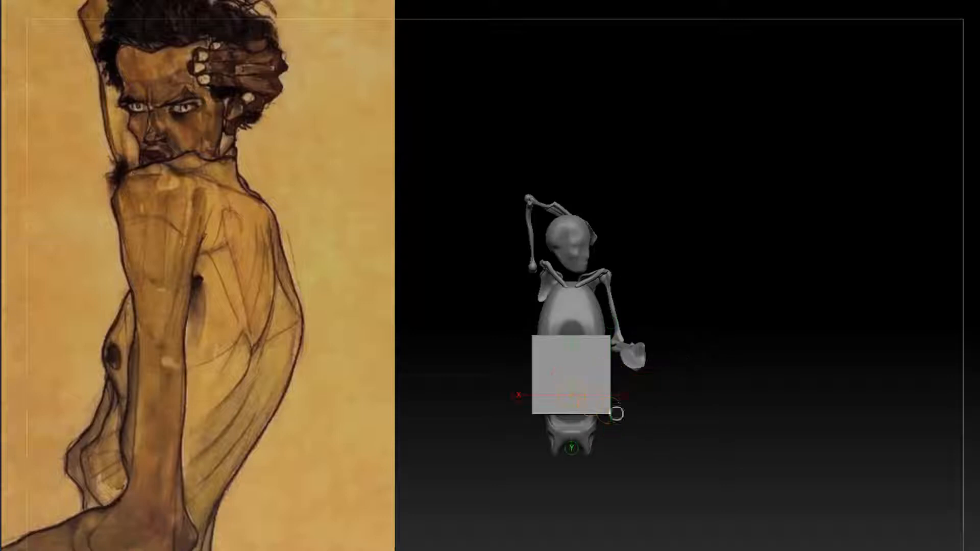
{"action": "left_click_drag", "start_coordinate": [592, 366], "coordinate": [632, 366]}
{"action": "right_click_drag", "start_coordinate": [684, 365], "coordinate": [648, 365], "text": "shift"}
{"action": "left_click_drag", "start_coordinate": [597, 385], "coordinate": [605, 384]}
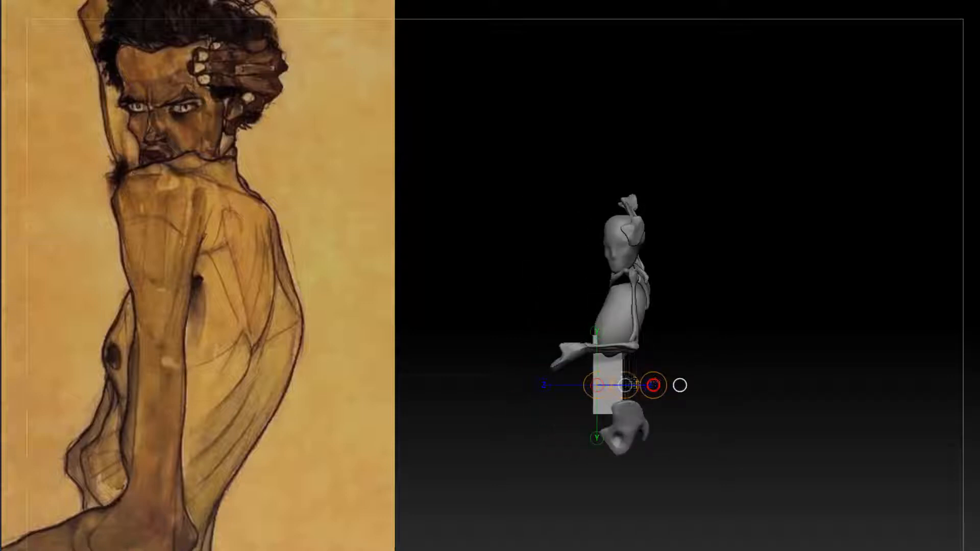
{"action": "right_click_drag", "start_coordinate": [703, 346], "coordinate": [735, 404], "text": "ctrl"}
Pull the abdomen block's lower edge to fit the pelvis and align the two forms from the side
{"action": "right_click_drag", "start_coordinate": [688, 377], "coordinate": [768, 376], "text": "shift"}
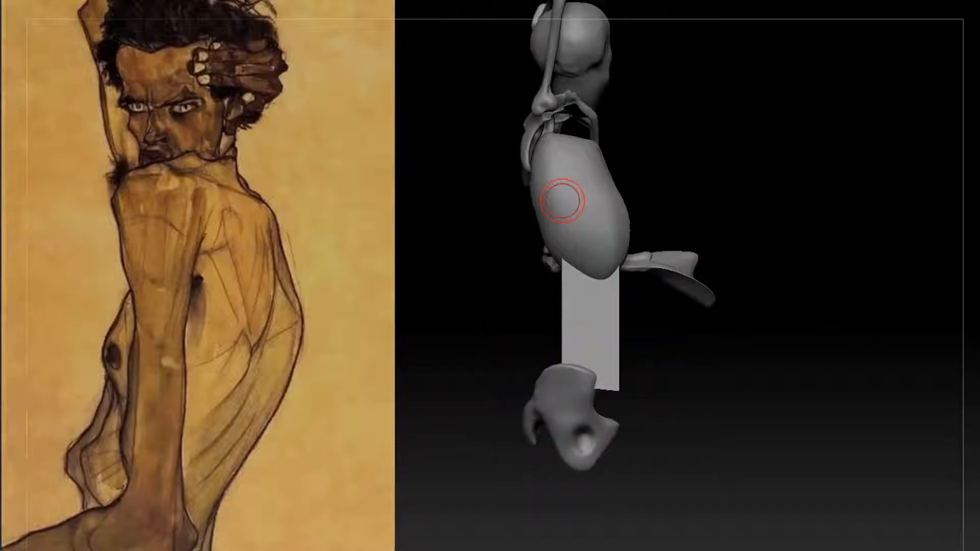
{"action": "right_click_drag", "start_coordinate": [740, 321], "coordinate": [687, 327]}
{"action": "left_click_drag", "start_coordinate": [616, 389], "coordinate": [577, 412]}
{"action": "right_click_drag", "start_coordinate": [630, 358], "coordinate": [689, 357], "text": "shift"}
{"action": "right_click_drag", "start_coordinate": [603, 331], "coordinate": [651, 347]}
{"action": "right_click_drag", "start_coordinate": [581, 403], "coordinate": [625, 331], "text": "ctrl"}
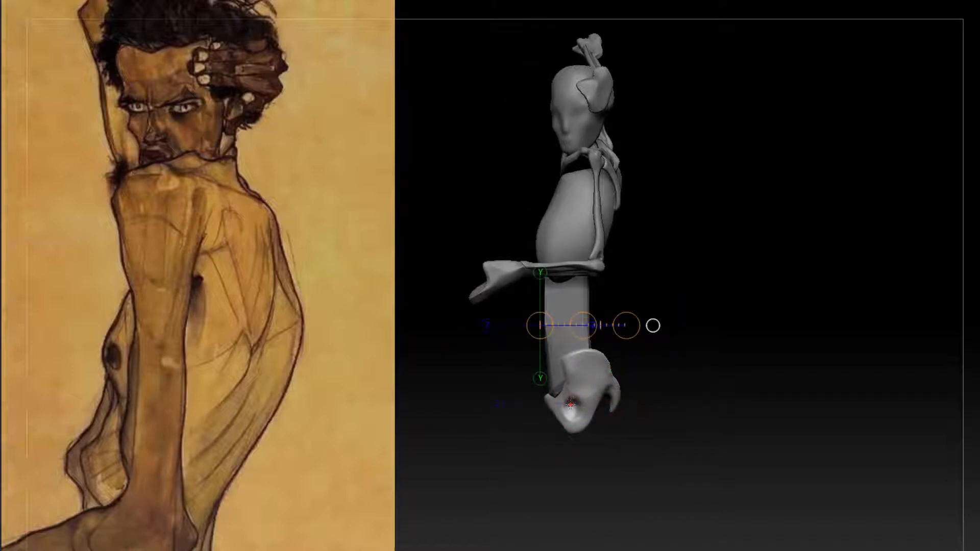
{"action": "left_click_drag", "start_coordinate": [550, 403], "coordinate": [618, 389]}
{"action": "right_click_drag", "start_coordinate": [718, 285], "coordinate": [691, 301], "text": "shift"}
Sculpt a vertical spinal groove with raised columns on both sides down the back of the abdomen block
{"action": "left_click", "coordinate": [537, 293], "text": "alt"}
{"action": "right_click_drag", "start_coordinate": [579, 263], "coordinate": [568, 347]}
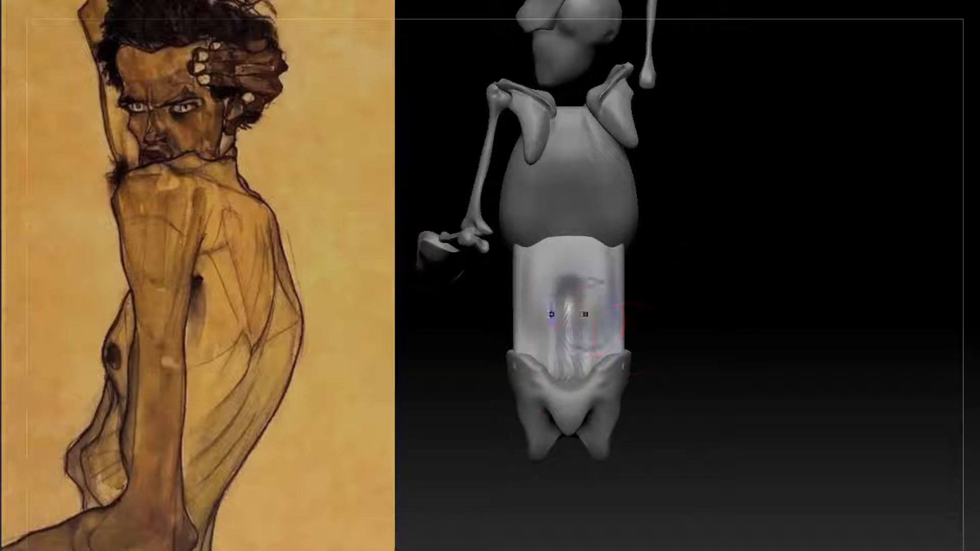
{"action": "mouse_move", "coordinate": [631, 285]}
{"action": "right_mouse_down"}
{"action": "mouse_move", "coordinate": [706, 296]}
{"action": "mouse_move", "coordinate": [579, 307]}
{"action": "right_mouse_up"}
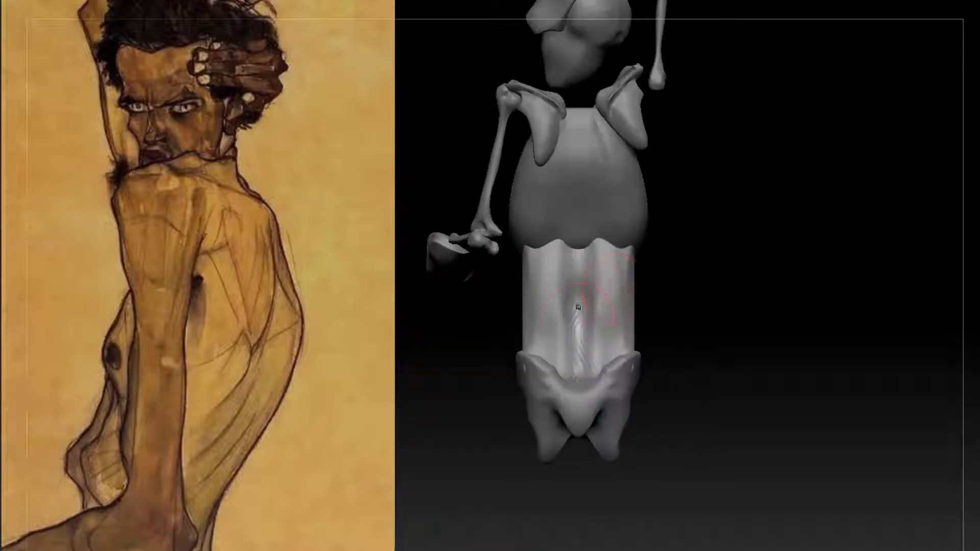
Sculpt the front of the abdomen block between the rib arch and the pelvis, and undo the last stroke
{"action": "right_click_drag", "start_coordinate": [574, 360], "coordinate": [803, 370]}
{"action": "left_click_drag", "start_coordinate": [582, 365], "coordinate": [581, 345]}
{"action": "right_click_drag", "start_coordinate": [675, 325], "coordinate": [644, 326]}
{"action": "left_click_drag", "start_coordinate": [579, 347], "coordinate": [575, 292]}
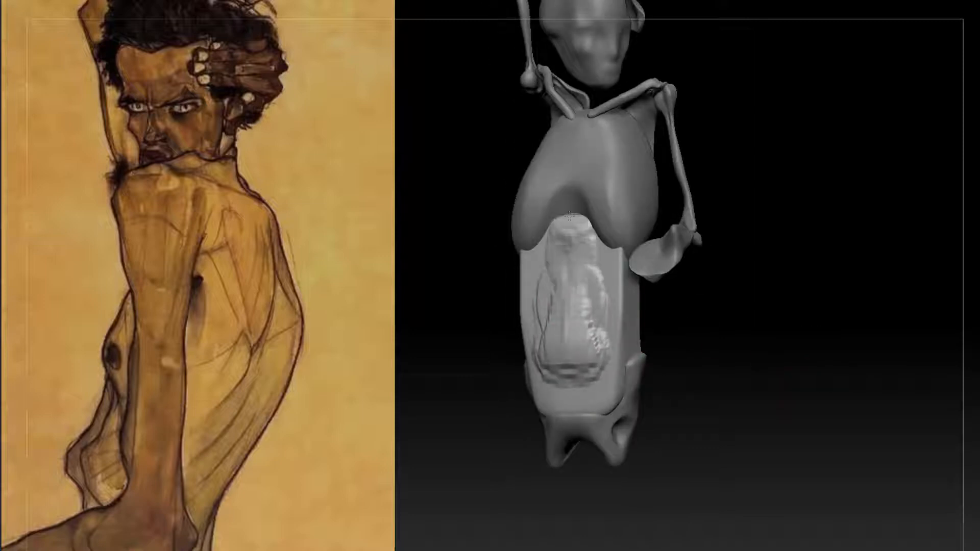
{"action": "key", "text": "ctrl+z"}
Append a cylinder for the neck and scale it down
{"action": "mouse_move", "coordinate": [638, 302]}
{"action": "right_mouse_down"}
{"action": "mouse_move", "coordinate": [667, 301]}
{"action": "mouse_move", "coordinate": [638, 302]}
{"action": "right_mouse_up"}
{"action": "mouse_move", "coordinate": [783, 332]}
{"action": "right_mouse_down", "text": "ctrl"}
{"action": "mouse_move", "coordinate": [783, 232]}
{"action": "mouse_move", "coordinate": [758, 237]}
{"action": "right_mouse_up", "text": "ctrl"}
{"action": "right_click_drag", "start_coordinate": [758, 237], "coordinate": [802, 366], "text": "ctrl"}
{"action": "key", "text": "F1"}
{"action": "left_click", "coordinate": [689, 360]}
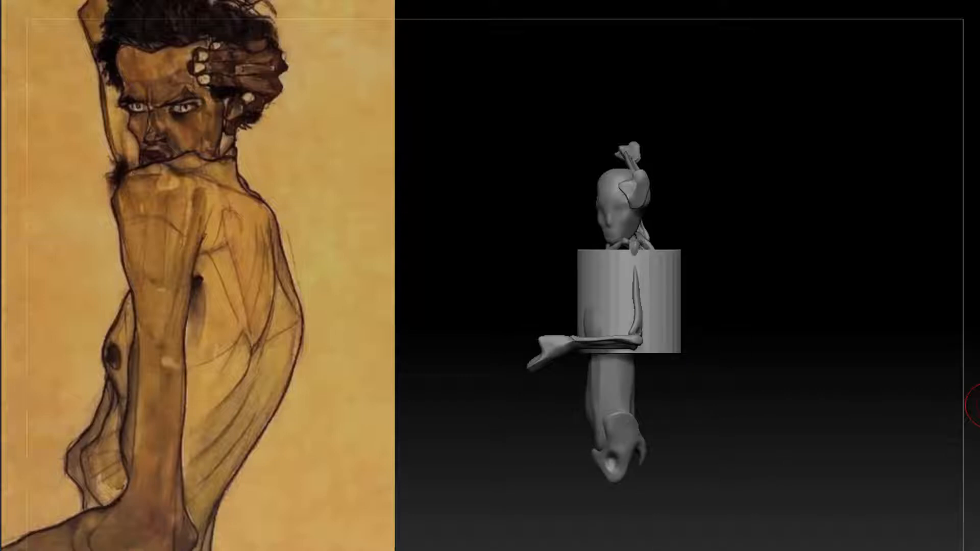
{"action": "left_click_drag", "start_coordinate": [979, 406], "coordinate": [979, 406]}
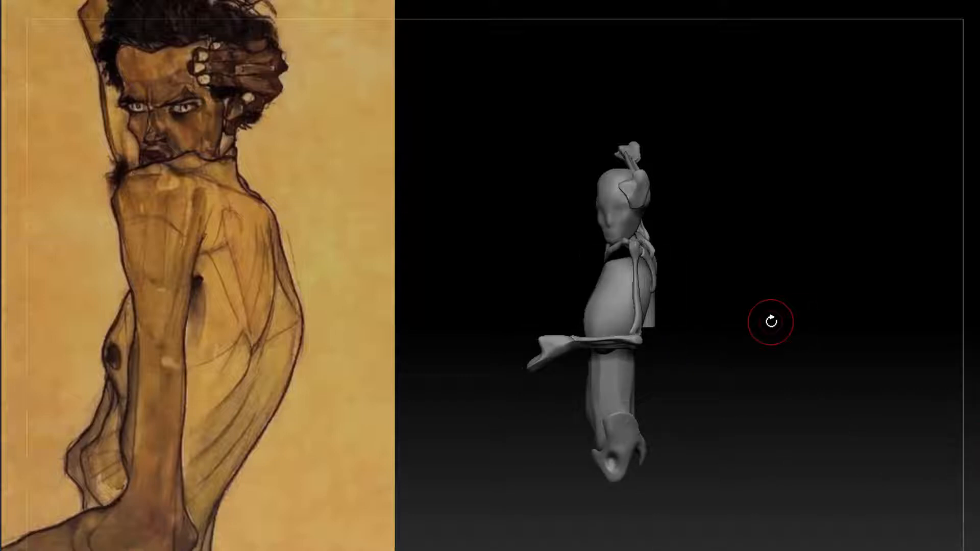
Move the cylinder up between the head and rib cage and fit it there as the neck
{"action": "right_click_drag", "start_coordinate": [770, 322], "coordinate": [684, 523], "text": "ctrl"}
{"action": "key", "text": "w"}
{"action": "left_click_drag", "start_coordinate": [658, 321], "coordinate": [658, 257], "text": "shift"}
{"action": "left_click_drag", "start_coordinate": [658, 289], "coordinate": [645, 222]}
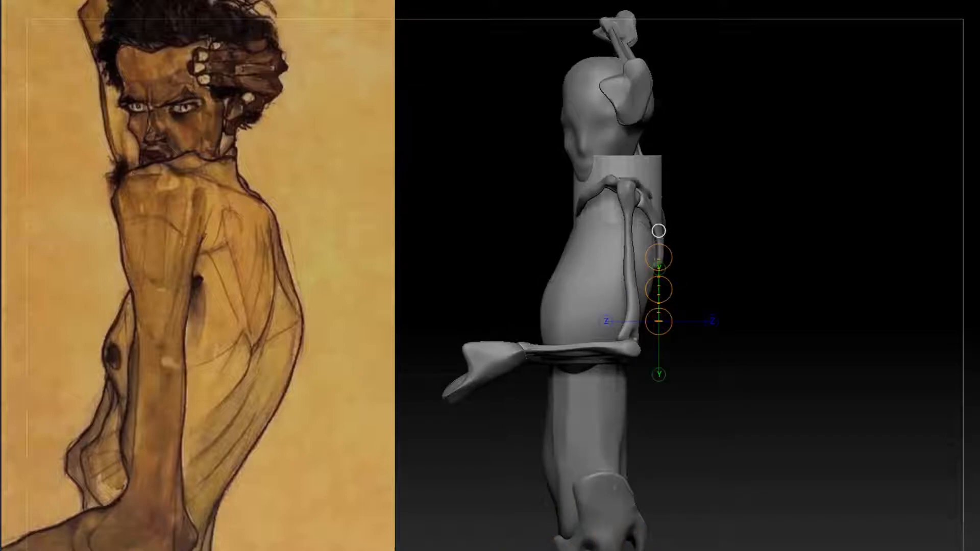
{"action": "mouse_move", "coordinate": [745, 245]}
{"action": "right_mouse_down"}
{"action": "mouse_move", "coordinate": [694, 255]}
{"action": "mouse_move", "coordinate": [745, 214]}
{"action": "right_mouse_up"}
{"action": "right_click_drag", "start_coordinate": [745, 214], "coordinate": [788, 352], "text": "ctrl"}
{"action": "mouse_move", "coordinate": [788, 352]}
{"action": "right_mouse_down"}
{"action": "mouse_move", "coordinate": [811, 280]}
{"action": "mouse_move", "coordinate": [750, 280]}
{"action": "right_mouse_up"}
{"action": "left_click_drag", "start_coordinate": [622, 207], "coordinate": [625, 137], "text": "shift"}
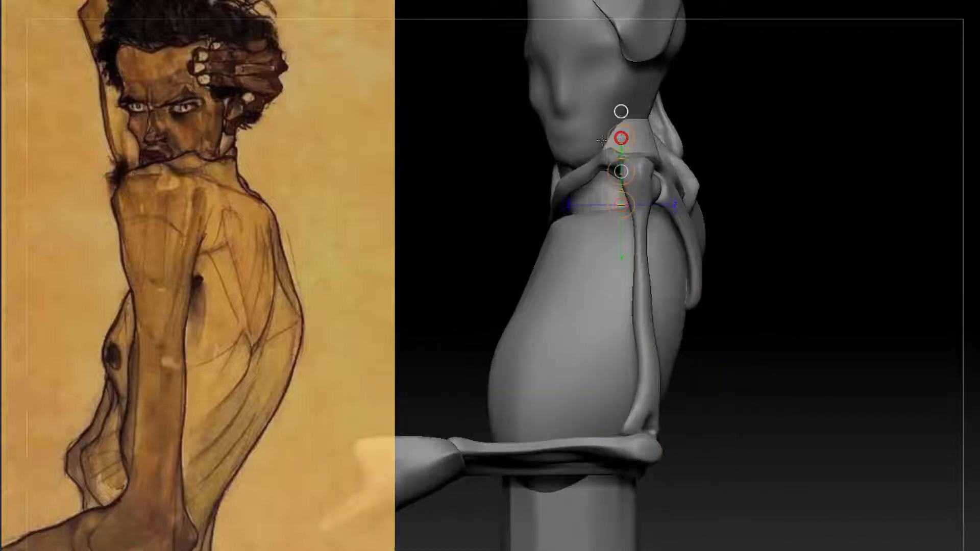
Push the neck's upper rim under the skull and jaw and fit the neck between the collarbones
{"action": "mouse_move", "coordinate": [698, 125]}
{"action": "right_mouse_down"}
{"action": "mouse_move", "coordinate": [774, 133]}
{"action": "mouse_move", "coordinate": [724, 136]}
{"action": "right_mouse_up"}
{"action": "key", "text": "q"}
{"action": "mouse_move", "coordinate": [725, 97]}
{"action": "right_mouse_down"}
{"action": "mouse_move", "coordinate": [842, 90]}
{"action": "mouse_move", "coordinate": [832, 81]}
{"action": "right_mouse_up"}
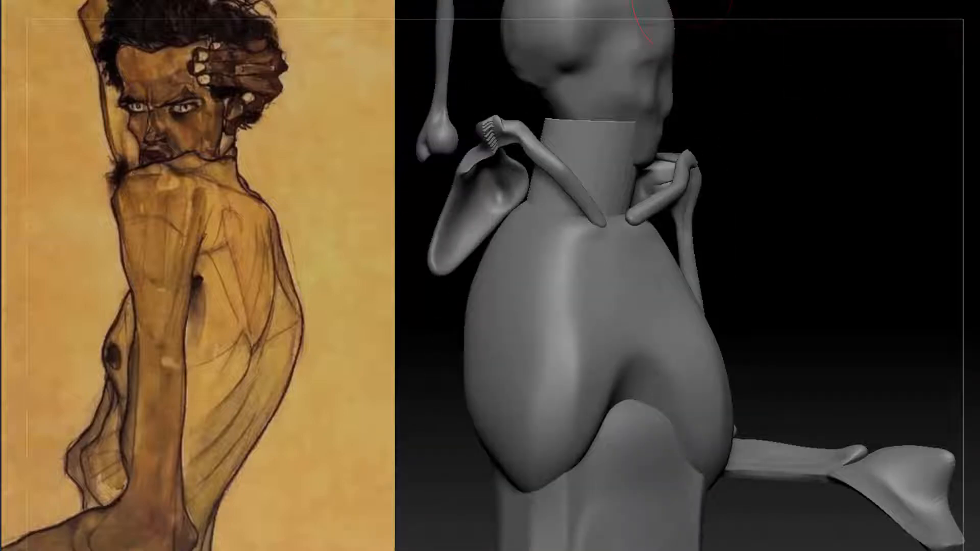
{"action": "right_click_drag", "start_coordinate": [587, 162], "coordinate": [598, 167], "text": "alt"}
{"action": "left_click_drag", "start_coordinate": [561, 122], "coordinate": [550, 104]}
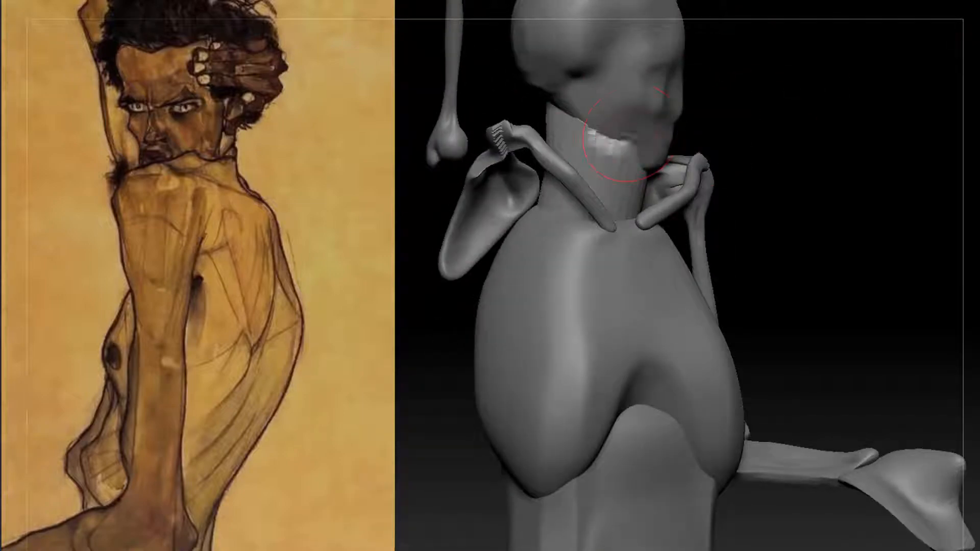
{"action": "right_click_drag", "start_coordinate": [705, 125], "coordinate": [658, 117]}
{"action": "right_click_drag", "start_coordinate": [658, 118], "coordinate": [653, 77], "text": "ctrl"}
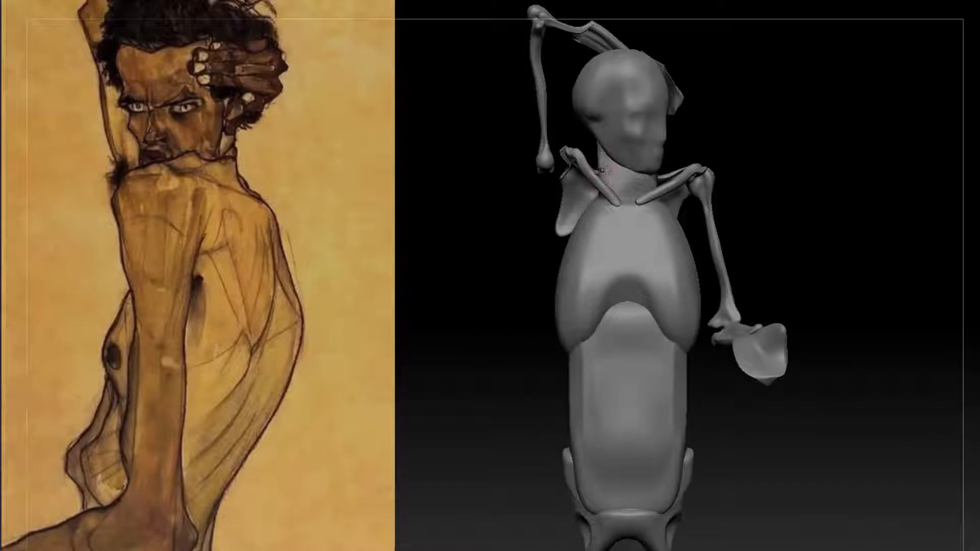
{"action": "right_click_drag", "start_coordinate": [606, 170], "coordinate": [812, 224], "text": "ctrl"}
{"action": "left_click", "coordinate": [591, 185], "text": "alt"}
{"action": "right_click_drag", "start_coordinate": [811, 224], "coordinate": [766, 182], "text": "ctrl"}
{"action": "right_click_drag", "start_coordinate": [765, 182], "coordinate": [819, 278]}
{"action": "right_click_drag", "start_coordinate": [819, 278], "coordinate": [805, 249], "text": "ctrl"}
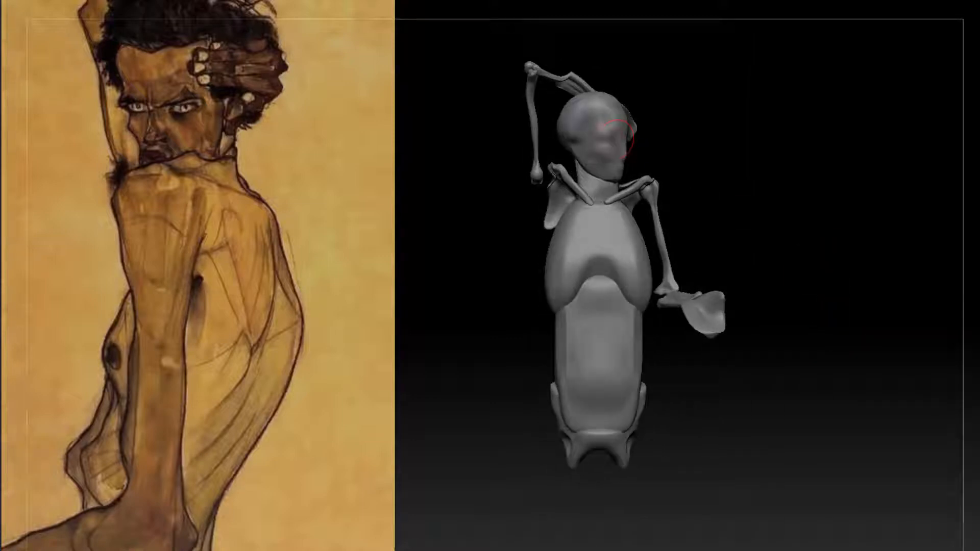
Push the side of the face slightly inward on the head form
{"action": "left_click_drag", "start_coordinate": [631, 151], "coordinate": [622, 152]}
{"action": "key", "text": "q"}
{"action": "mouse_move", "coordinate": [858, 326]}
{"action": "right_mouse_down", "text": "ctrl"}
{"action": "mouse_move", "coordinate": [855, 336]}
{"action": "mouse_move", "coordinate": [791, 359]}
{"action": "mouse_move", "coordinate": [805, 413]}
{"action": "mouse_move", "coordinate": [770, 403]}
{"action": "mouse_move", "coordinate": [861, 415]}
{"action": "mouse_move", "coordinate": [815, 398]}
{"action": "mouse_move", "coordinate": [724, 414]}
{"action": "mouse_move", "coordinate": [752, 393]}
{"action": "mouse_move", "coordinate": [809, 393]}
{"action": "mouse_move", "coordinate": [795, 469]}
{"action": "right_mouse_up", "text": "ctrl"}
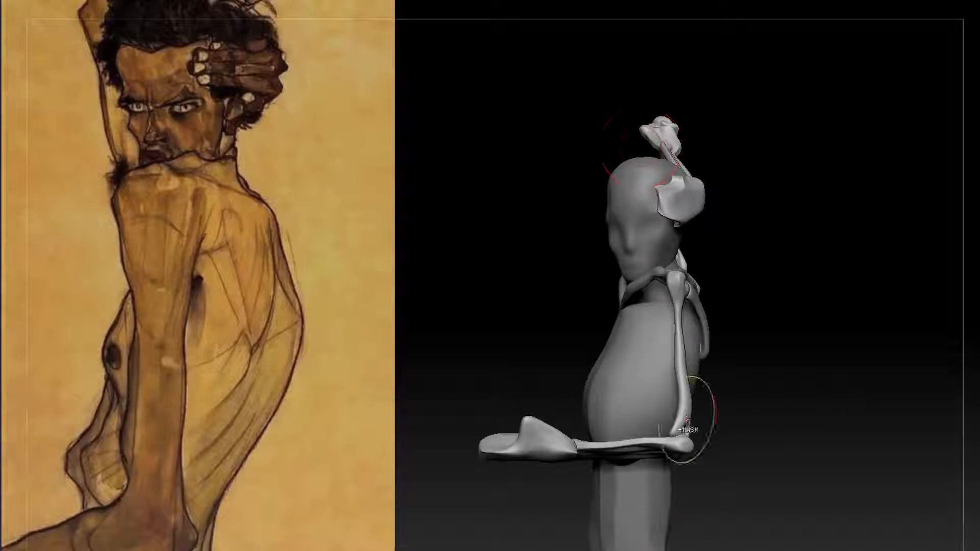
Isolate the lowered arm's bones by masking the raised arm, and adjust the lowered arm's rotation at the shoulder
{"action": "left_click", "coordinate": [689, 418], "text": "ctrl+shift"}
{"action": "left_click", "coordinate": [872, 262], "text": "ctrl"}
{"action": "left_click", "coordinate": [872, 261], "text": "ctrl+shift"}
{"action": "left_click", "coordinate": [872, 270], "text": "ctrl"}
{"action": "key", "text": "r"}
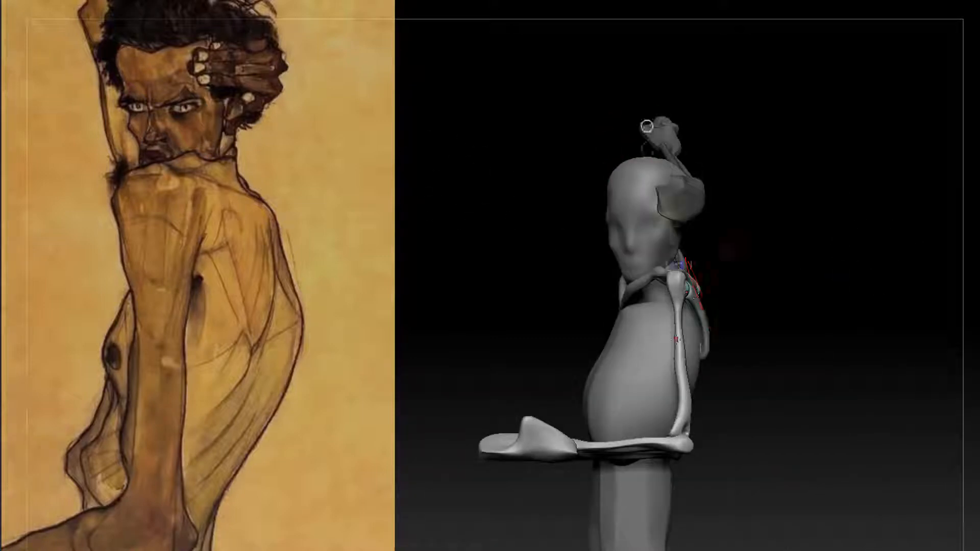
{"action": "left_click_drag", "start_coordinate": [678, 340], "coordinate": [739, 301], "text": "shift"}
Move and rotate the lowered arm's shoulder blade so it lies over the upper back of the rib cage beside the upper arm
{"action": "left_click_drag", "start_coordinate": [759, 362], "coordinate": [906, 463]}
{"action": "left_click_drag", "start_coordinate": [863, 292], "coordinate": [755, 307]}
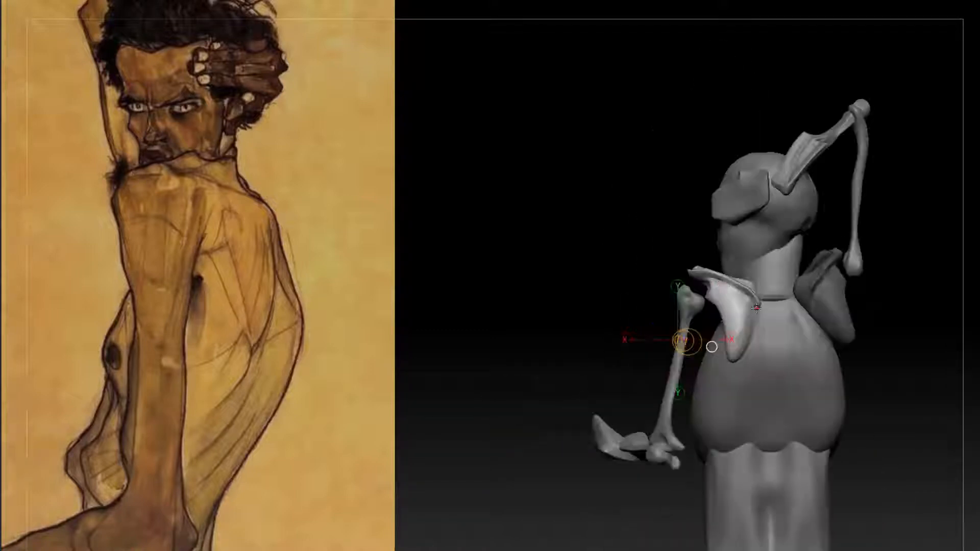
{"action": "left_click_drag", "start_coordinate": [684, 283], "coordinate": [729, 270]}
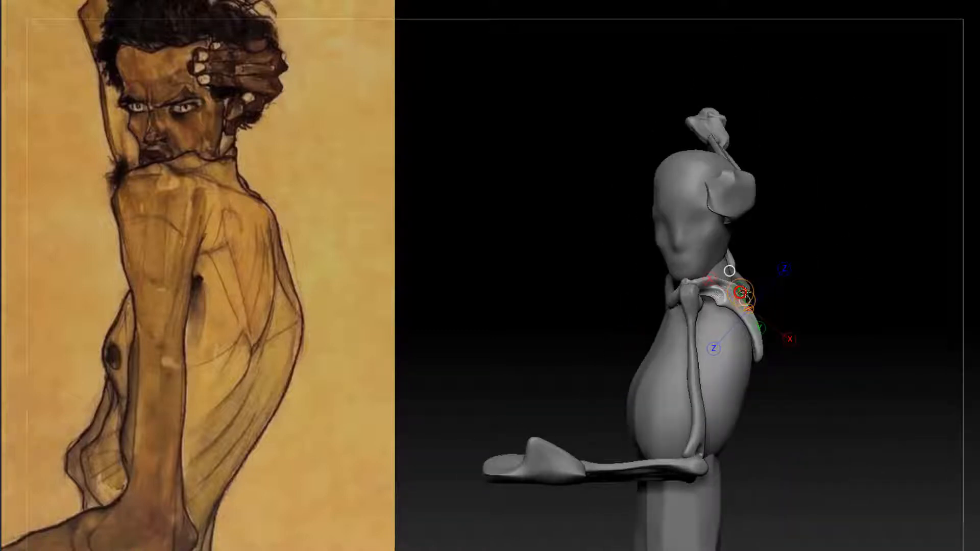
{"action": "left_click_drag", "start_coordinate": [872, 309], "coordinate": [805, 310]}
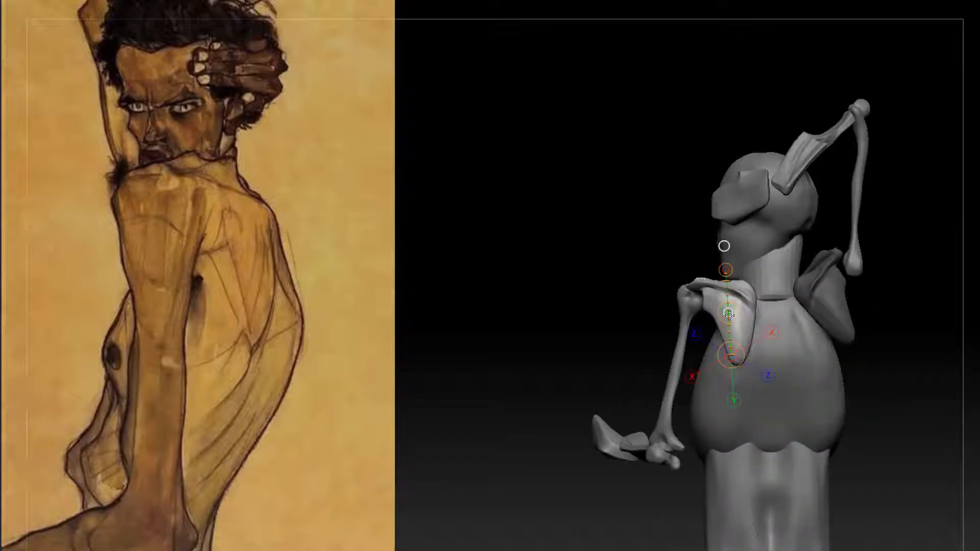
{"action": "left_click_drag", "start_coordinate": [729, 315], "coordinate": [775, 301]}
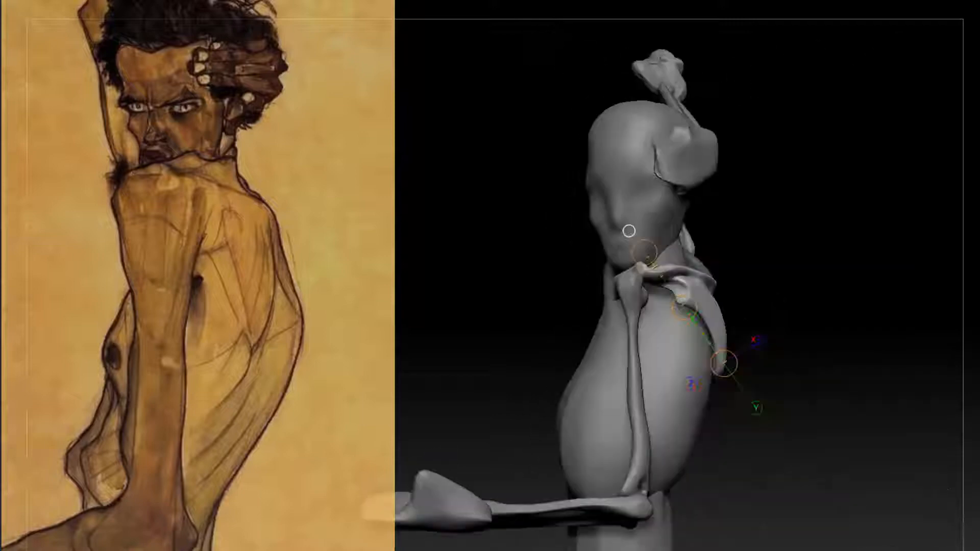
{"action": "right_click_drag", "start_coordinate": [671, 308], "coordinate": [602, 309]}
{"action": "left_click_drag", "start_coordinate": [727, 292], "coordinate": [714, 363]}
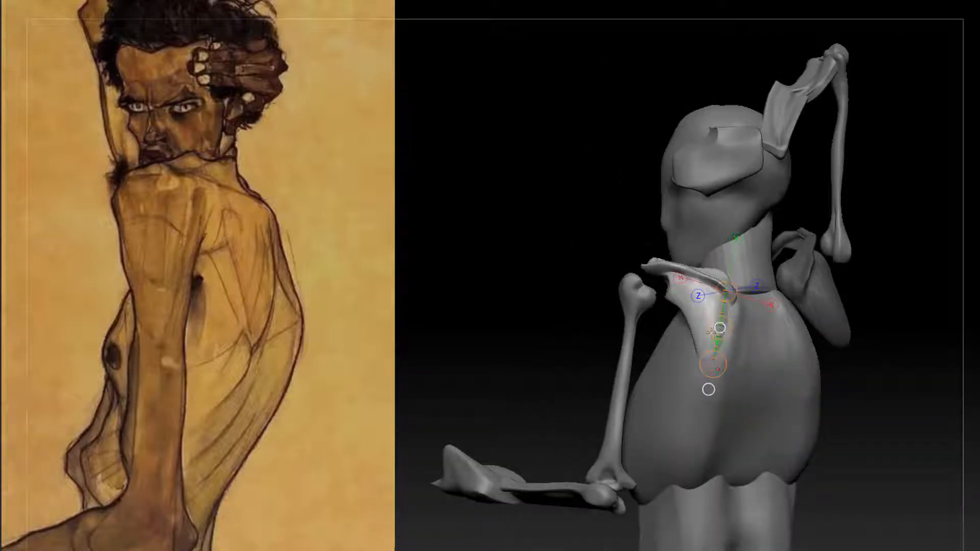
{"action": "right_click_drag", "start_coordinate": [711, 335], "coordinate": [779, 339]}
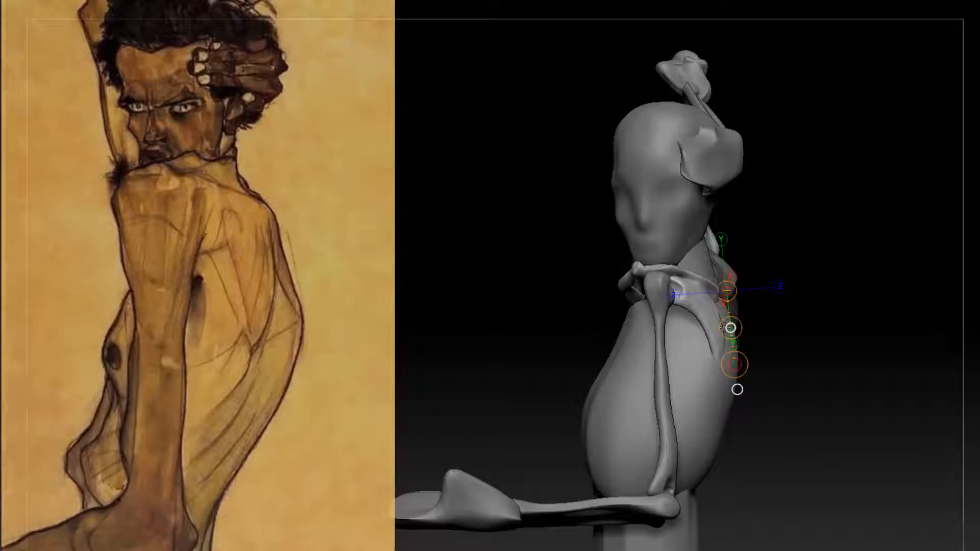
{"action": "right_click_drag", "start_coordinate": [723, 338], "coordinate": [786, 314]}
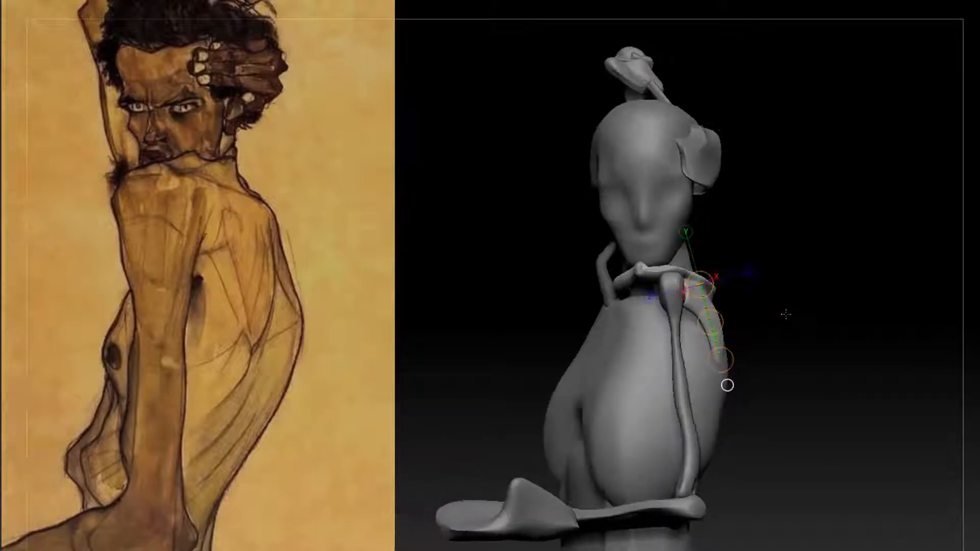
{"action": "right_click_drag", "start_coordinate": [720, 322], "coordinate": [850, 306]}
Isolate the collarbones and shoulder blades, and mask everything except the lowered arm's collarbone
{"action": "left_click", "coordinate": [583, 230], "text": "alt"}
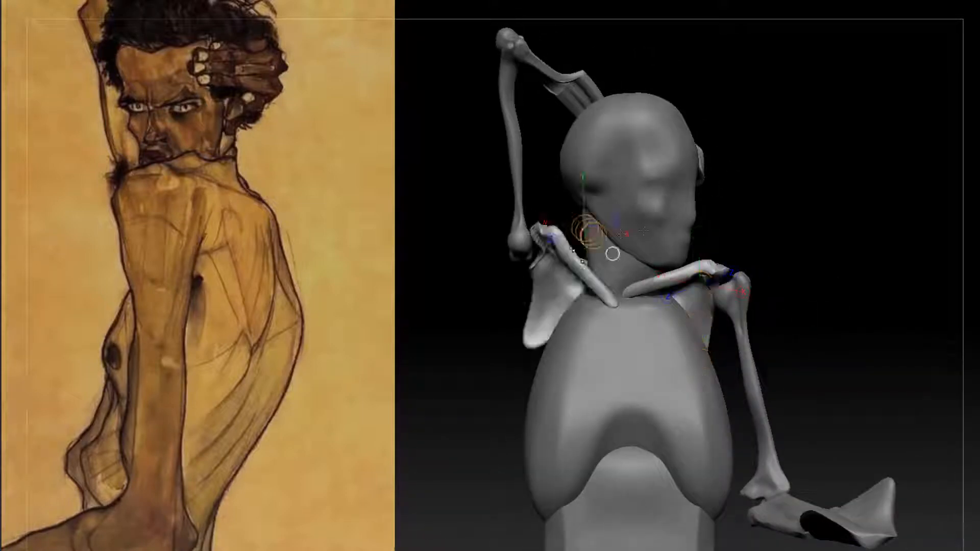
{"action": "left_click", "coordinate": [978, 430]}
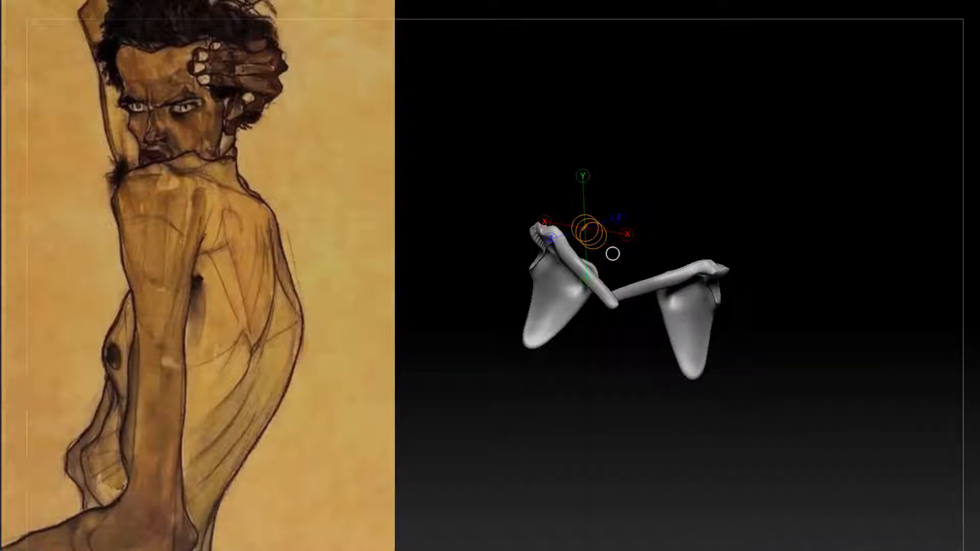
{"action": "key", "text": "q"}
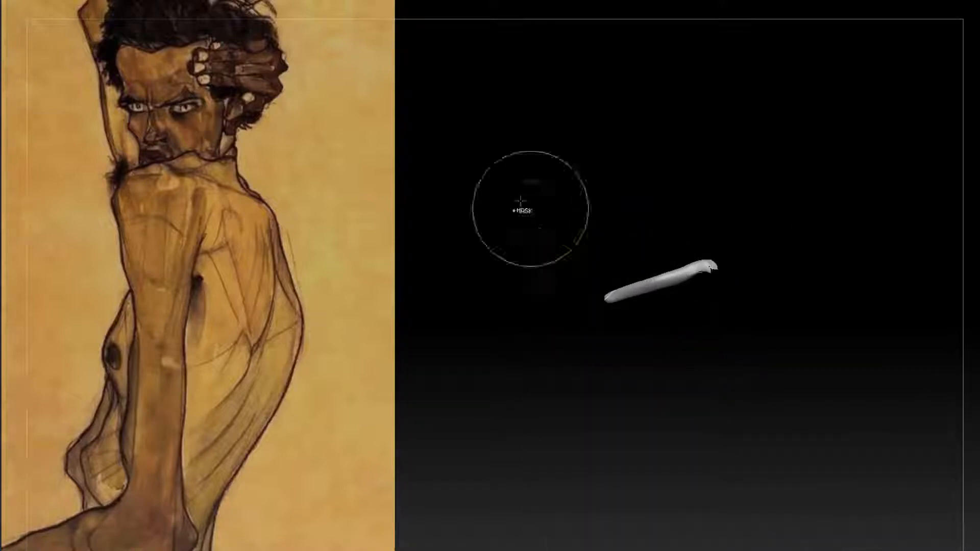
{"action": "left_click", "coordinate": [796, 317], "text": "ctrl"}
{"action": "left_click", "coordinate": [788, 309], "text": "ctrl+shift"}
{"action": "left_click", "coordinate": [787, 309], "text": "ctrl"}
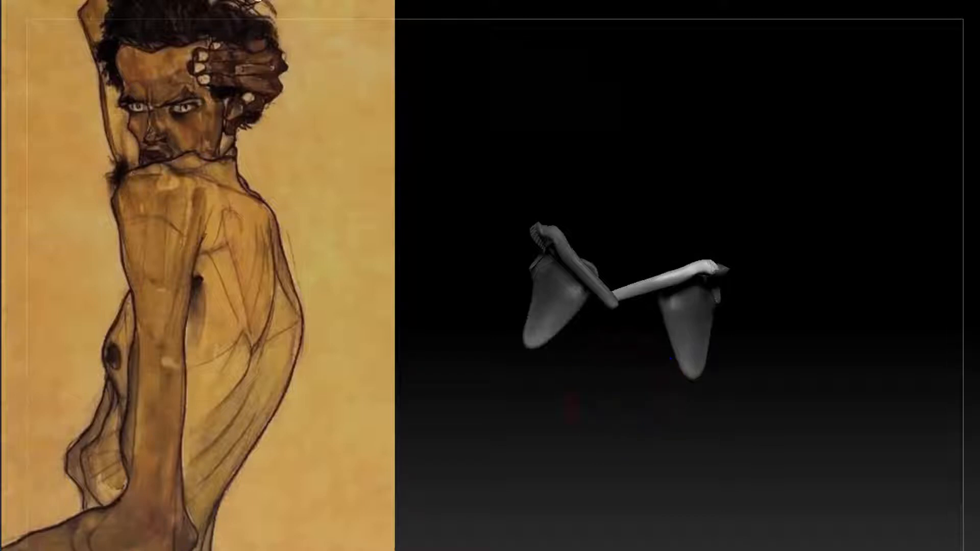
Reposition the lowered side's collarbone so its inner end meets the other collarbone at the base of the neck, and clear the mask
{"action": "key", "text": "w"}
{"action": "mouse_move", "coordinate": [709, 266]}
{"action": "left_mouse_down"}
{"action": "mouse_move", "coordinate": [612, 298]}
{"action": "mouse_move", "coordinate": [626, 306]}
{"action": "left_mouse_up"}
{"action": "left_click", "coordinate": [821, 364], "text": "ctrl+shift"}
{"action": "left_click_drag", "start_coordinate": [821, 364], "coordinate": [898, 337]}
{"action": "left_click_drag", "start_coordinate": [818, 284], "coordinate": [663, 319]}
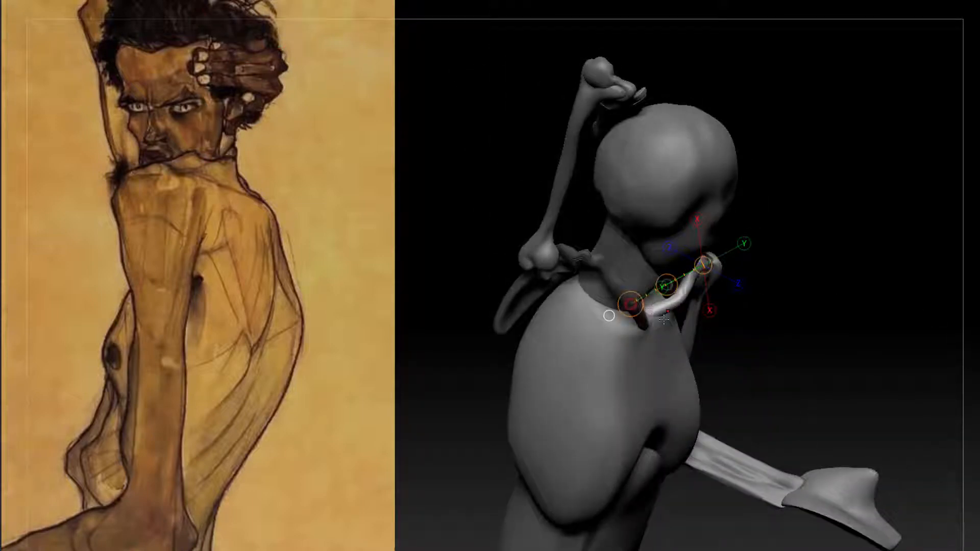
{"action": "left_click_drag", "start_coordinate": [837, 301], "coordinate": [772, 298]}
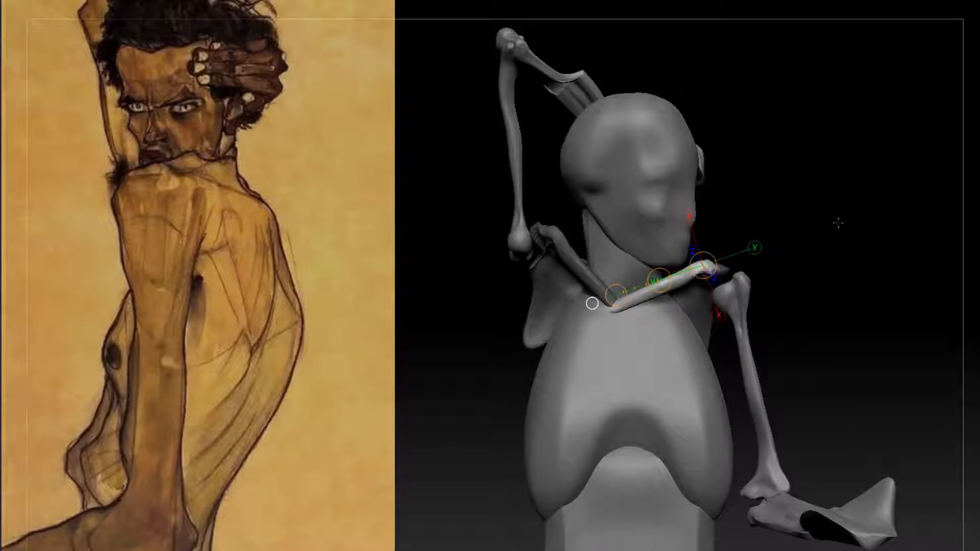
{"action": "left_click_drag", "start_coordinate": [838, 223], "coordinate": [816, 240], "text": "ctrl"}
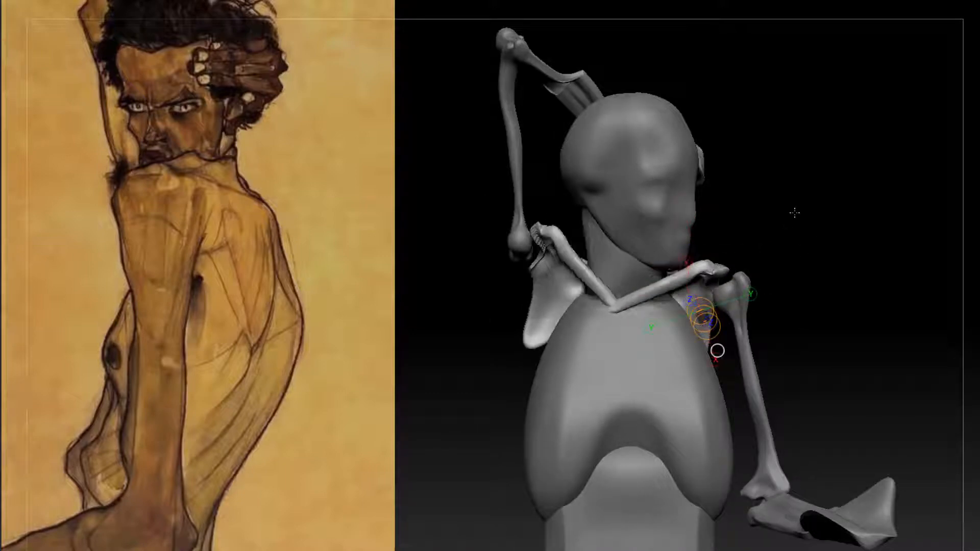
Move the lowered side's collarbone and shoulder blade outward together, and shift the lowered arm forward under the collarbone's outer end
{"action": "key", "text": "ctrl+i"}
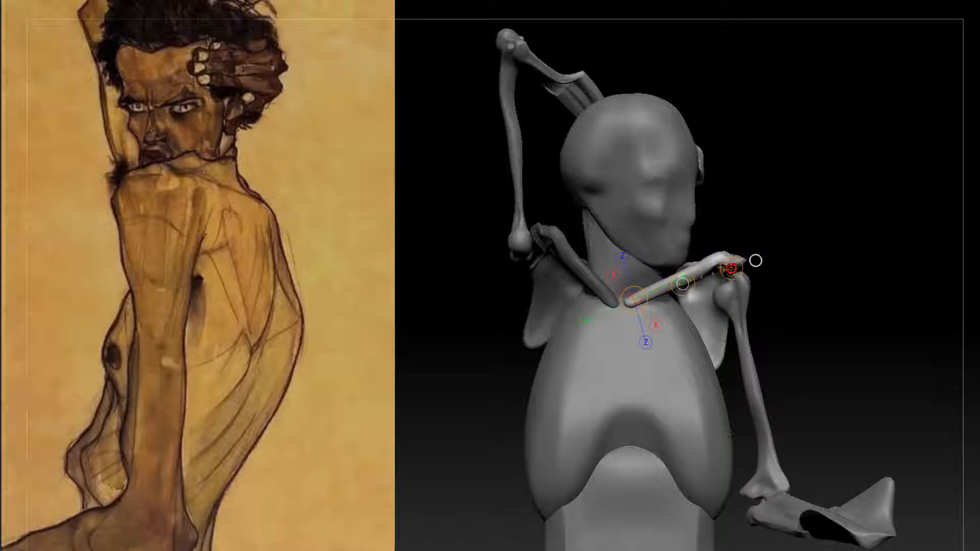
{"action": "left_click_drag", "start_coordinate": [781, 314], "coordinate": [791, 339]}
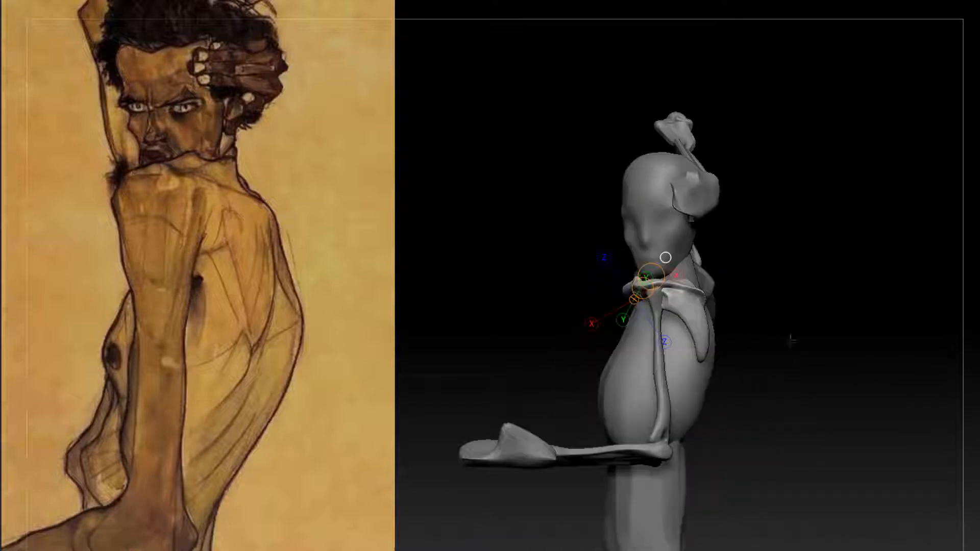
{"action": "left_click", "coordinate": [663, 414], "text": "alt"}
{"action": "left_click_drag", "start_coordinate": [667, 401], "coordinate": [663, 292], "text": "ctrl"}
{"action": "left_click_drag", "start_coordinate": [609, 305], "coordinate": [613, 309]}
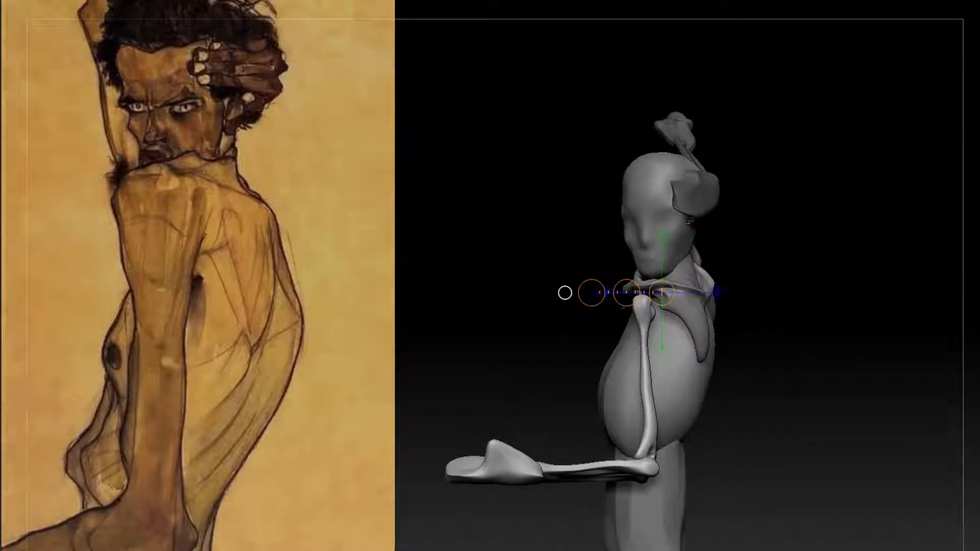
Shift the head slightly backward over the neck and make the neck the active part
{"action": "left_click", "coordinate": [650, 219], "text": "alt"}
{"action": "left_click_drag", "start_coordinate": [692, 224], "coordinate": [697, 223]}
{"action": "left_click", "coordinate": [684, 278], "text": "alt"}
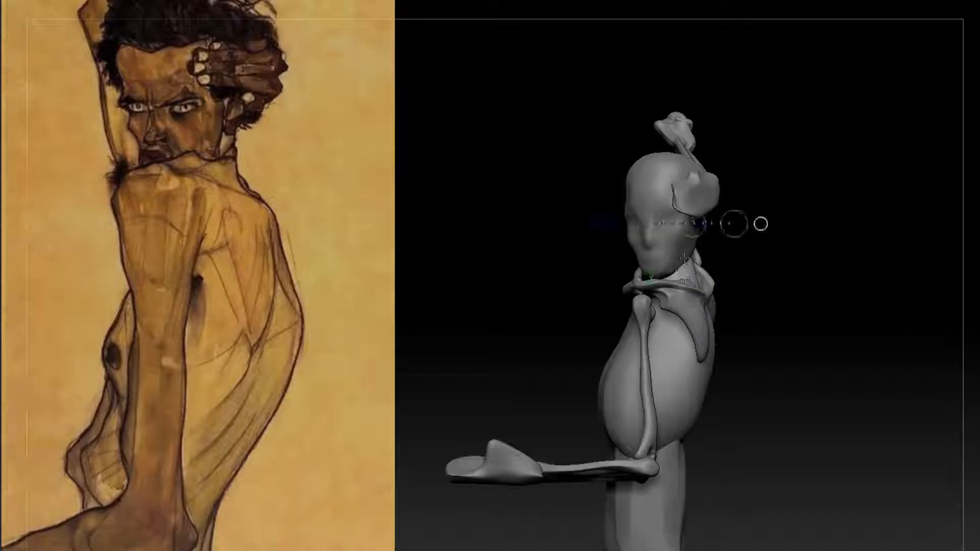
Refine the back and side contours of the rib cage beneath the shoulder blades
{"action": "right_click_drag", "start_coordinate": [752, 367], "coordinate": [752, 317], "text": "ctrl"}
{"action": "left_click_drag", "start_coordinate": [752, 317], "coordinate": [814, 281], "text": "shift"}
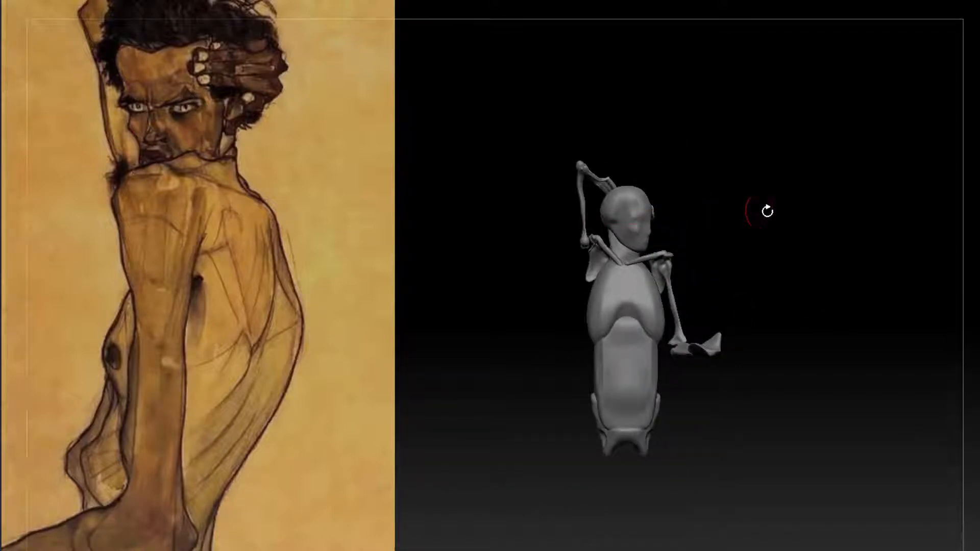
{"action": "left_click_drag", "start_coordinate": [768, 211], "coordinate": [717, 232]}
{"action": "right_click_drag", "start_coordinate": [717, 232], "coordinate": [720, 283], "text": "ctrl"}
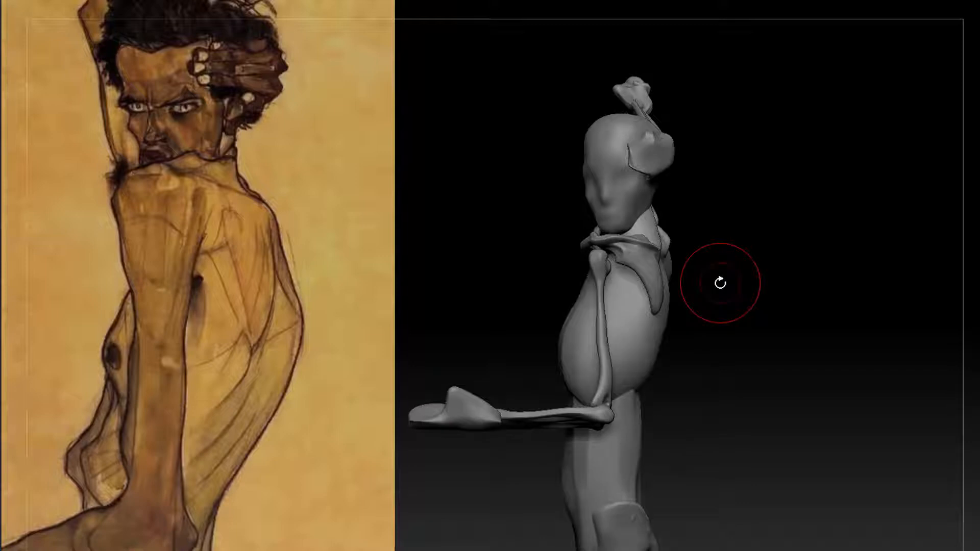
{"action": "mouse_move", "coordinate": [720, 283]}
{"action": "left_mouse_down"}
{"action": "mouse_move", "coordinate": [686, 306]}
{"action": "mouse_move", "coordinate": [764, 313]}
{"action": "mouse_move", "coordinate": [739, 314]}
{"action": "mouse_move", "coordinate": [753, 312]}
{"action": "left_mouse_up"}
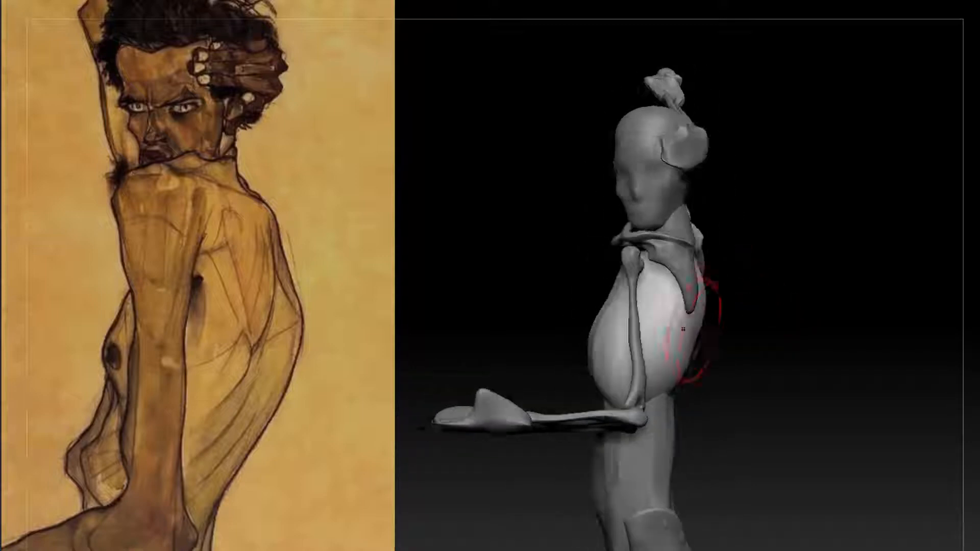
{"action": "left_click_drag", "start_coordinate": [725, 248], "coordinate": [766, 225]}
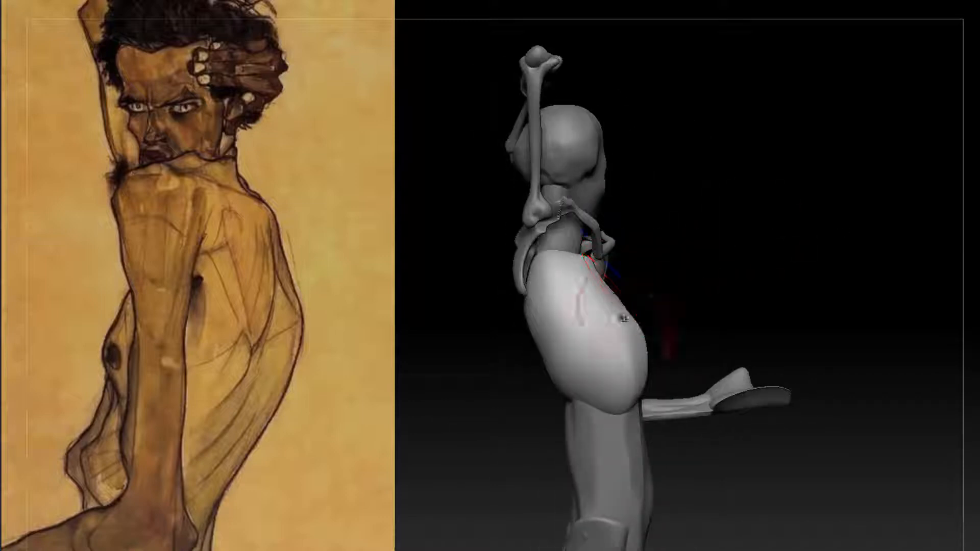
Push the raised arm's shoulder blade up and inward toward the spine
{"action": "left_click", "coordinate": [602, 250], "text": "alt"}
{"action": "left_click_drag", "start_coordinate": [686, 245], "coordinate": [817, 230]}
{"action": "left_click_drag", "start_coordinate": [797, 138], "coordinate": [767, 208], "text": "alt"}
{"action": "mouse_move", "coordinate": [823, 311]}
{"action": "left_mouse_down"}
{"action": "mouse_move", "coordinate": [741, 333]}
{"action": "mouse_move", "coordinate": [816, 329]}
{"action": "left_mouse_up"}
{"action": "left_click_drag", "start_coordinate": [766, 286], "coordinate": [765, 326], "text": "alt"}
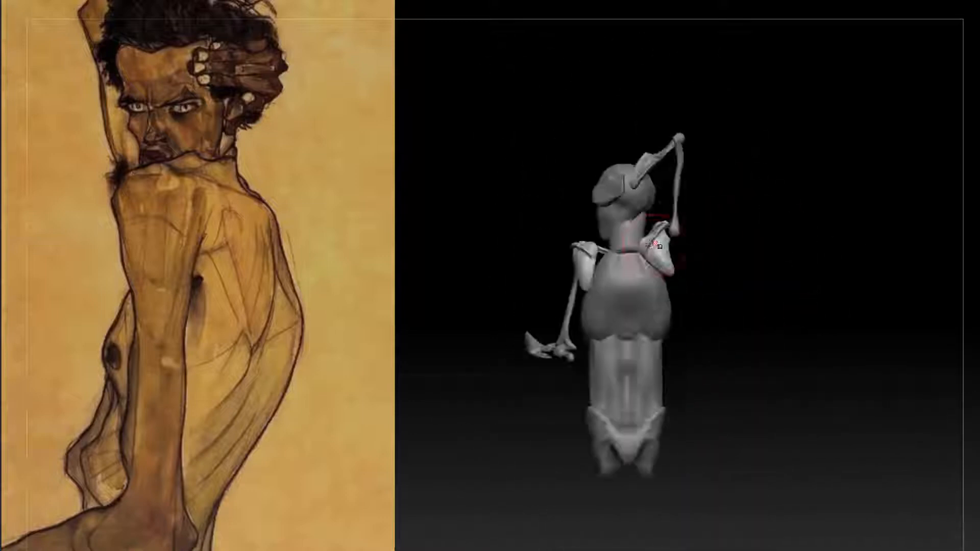
{"action": "left_click_drag", "start_coordinate": [656, 256], "coordinate": [644, 245]}
Push the lowered arm's shoulder blade slightly inward against the back of the rib cage
{"action": "left_click_drag", "start_coordinate": [740, 265], "coordinate": [739, 326], "text": "alt"}
{"action": "left_click_drag", "start_coordinate": [564, 260], "coordinate": [548, 310]}
{"action": "left_click_drag", "start_coordinate": [487, 316], "coordinate": [449, 314]}
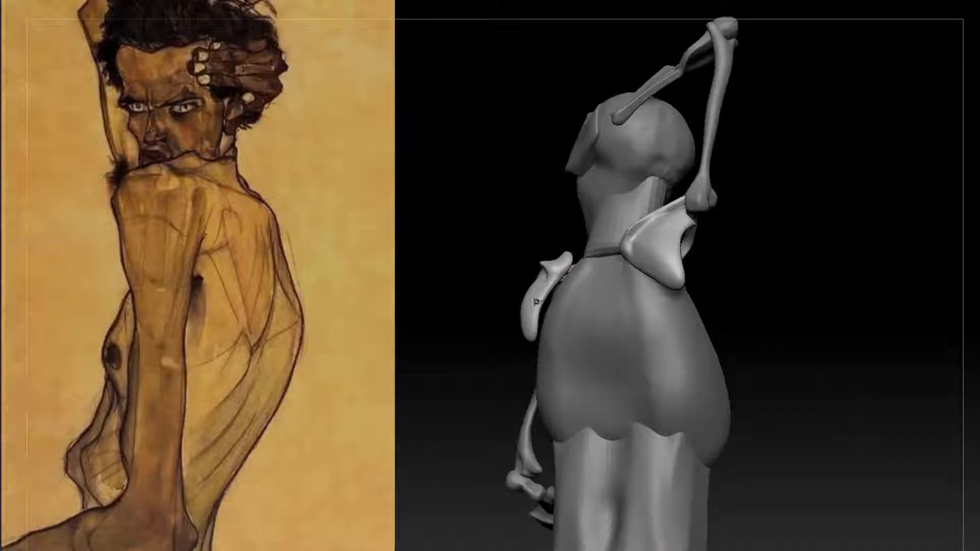
{"action": "left_click_drag", "start_coordinate": [538, 300], "coordinate": [544, 301]}
{"action": "left_click_drag", "start_coordinate": [484, 309], "coordinate": [597, 305]}
{"action": "left_click_drag", "start_coordinate": [510, 326], "coordinate": [517, 329]}
Examine the posed figure from the side, back and front to check how the shoulder bones fit
{"action": "left_click_drag", "start_coordinate": [663, 304], "coordinate": [649, 265], "text": "alt"}
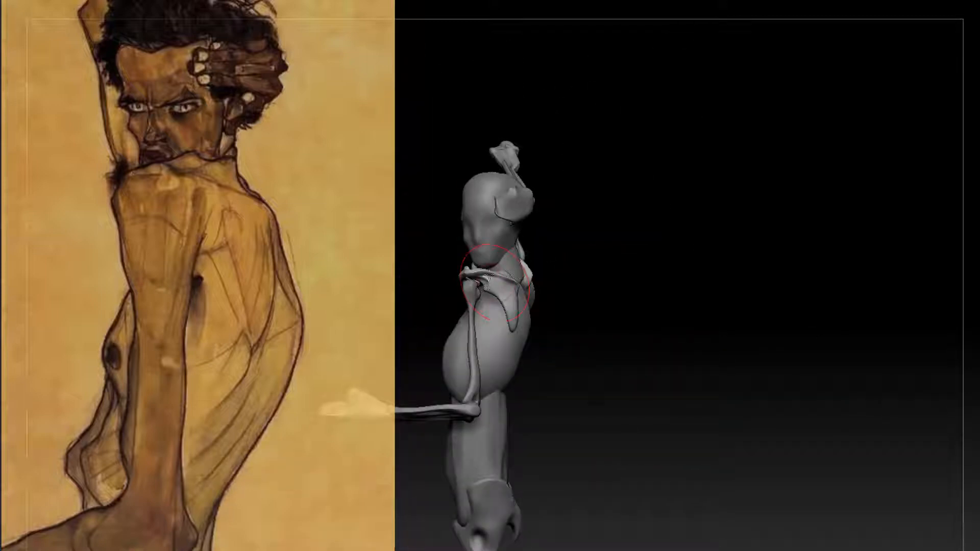
{"action": "left_click_drag", "start_coordinate": [556, 306], "coordinate": [691, 291]}
{"action": "left_click_drag", "start_coordinate": [663, 229], "coordinate": [633, 286]}
{"action": "left_click_drag", "start_coordinate": [668, 326], "coordinate": [670, 282], "text": "alt"}
{"action": "left_click_drag", "start_coordinate": [734, 288], "coordinate": [667, 317]}
{"action": "left_click_drag", "start_coordinate": [613, 286], "coordinate": [426, 277]}
{"action": "left_click_drag", "start_coordinate": [549, 276], "coordinate": [413, 255], "text": "alt"}
{"action": "left_click_drag", "start_coordinate": [639, 300], "coordinate": [842, 332]}
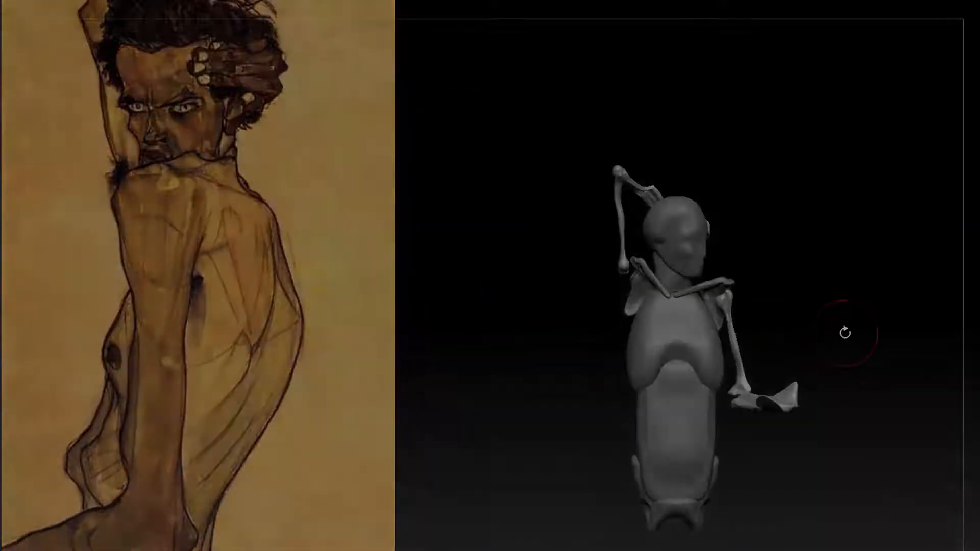